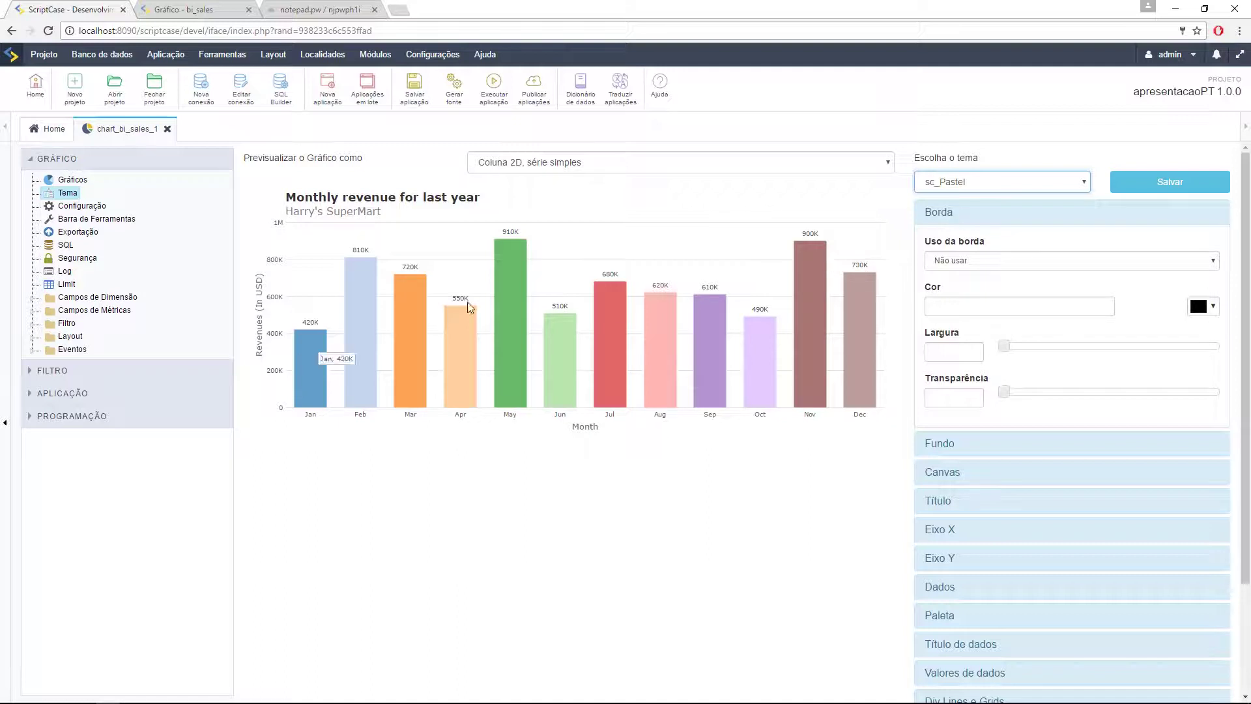
- Try the sc_Modern theme on the chart, and switch the theme to sc_Flat
click(962, 189)
click(986, 316)
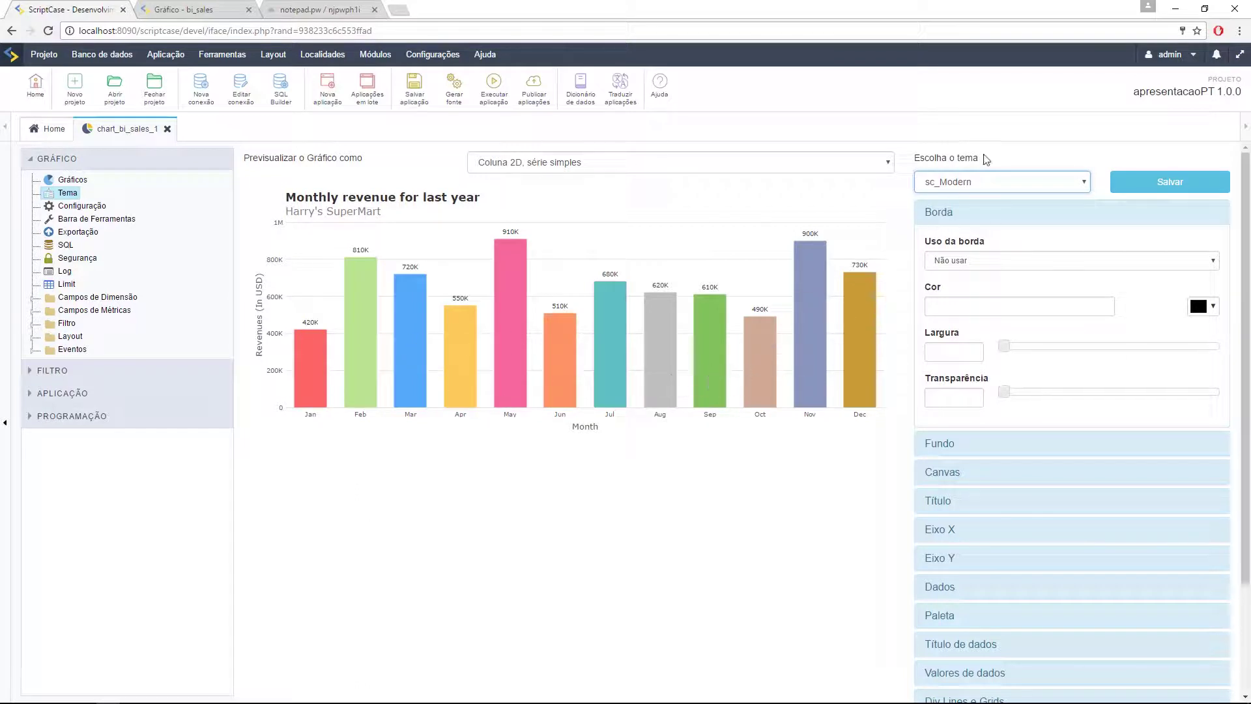
click(988, 183)
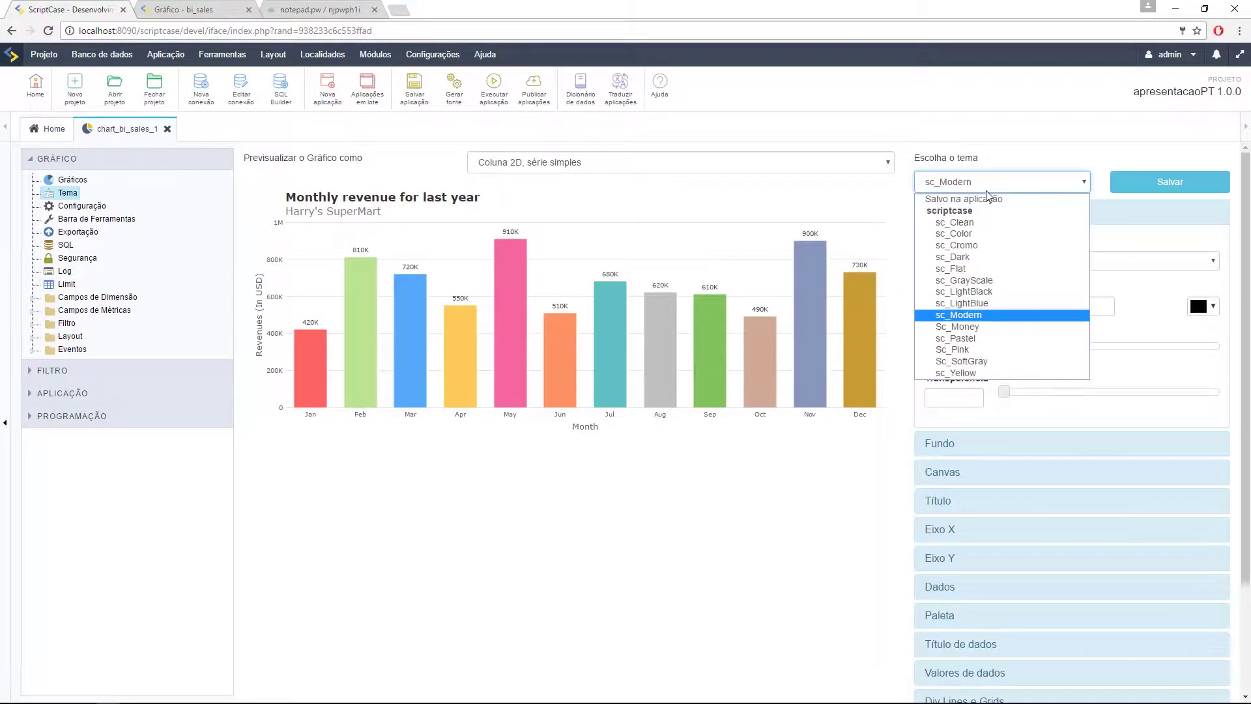
click(967, 267)
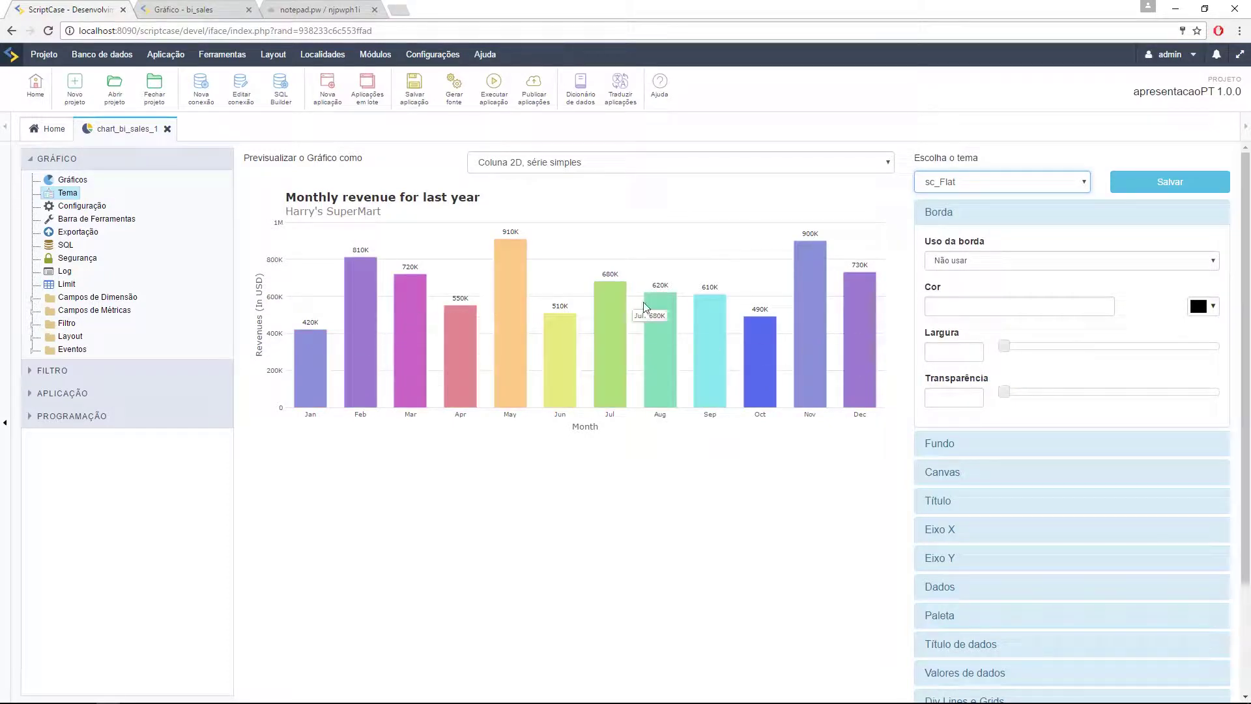
- Enable the chart's border (Usar) and set its width to 10
click(988, 219)
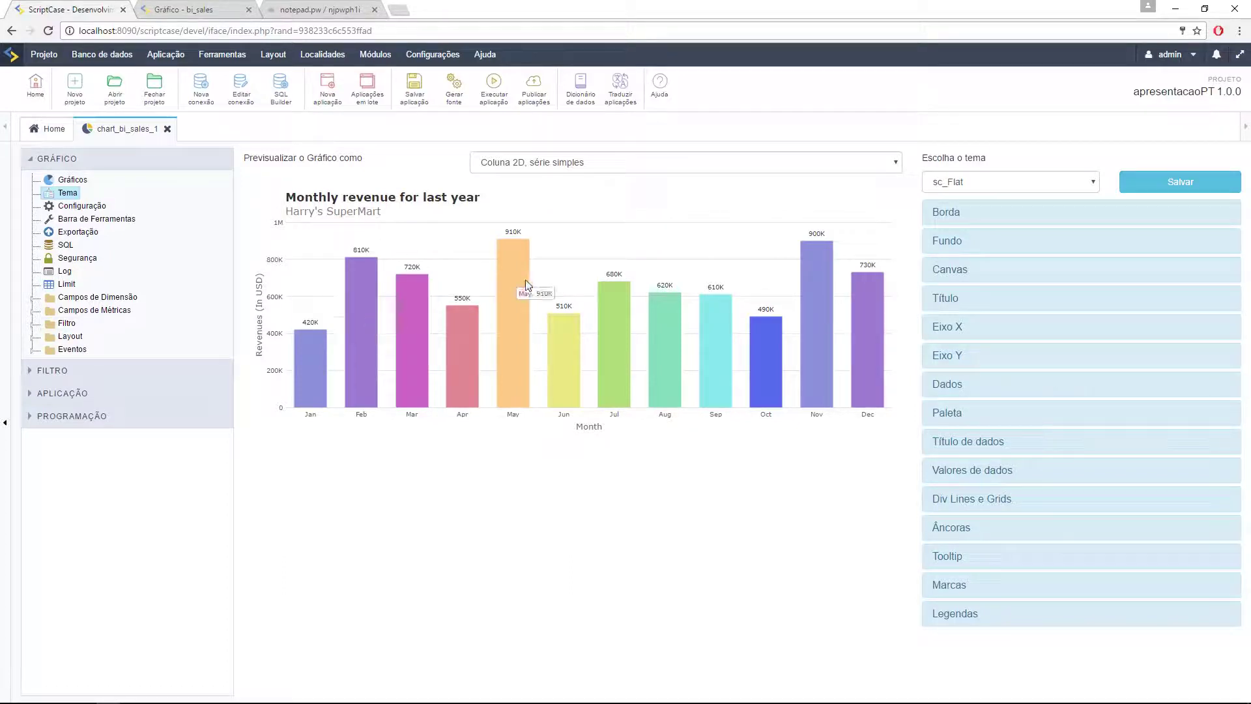
click(938, 220)
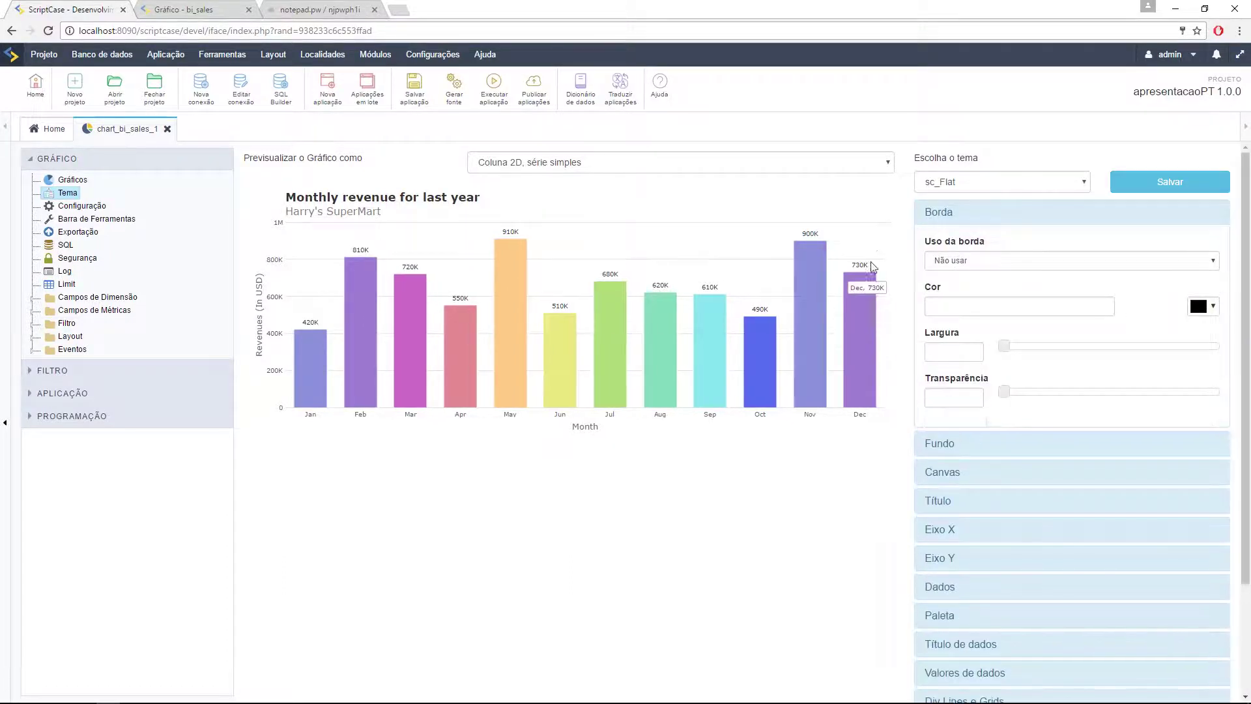
click(972, 272)
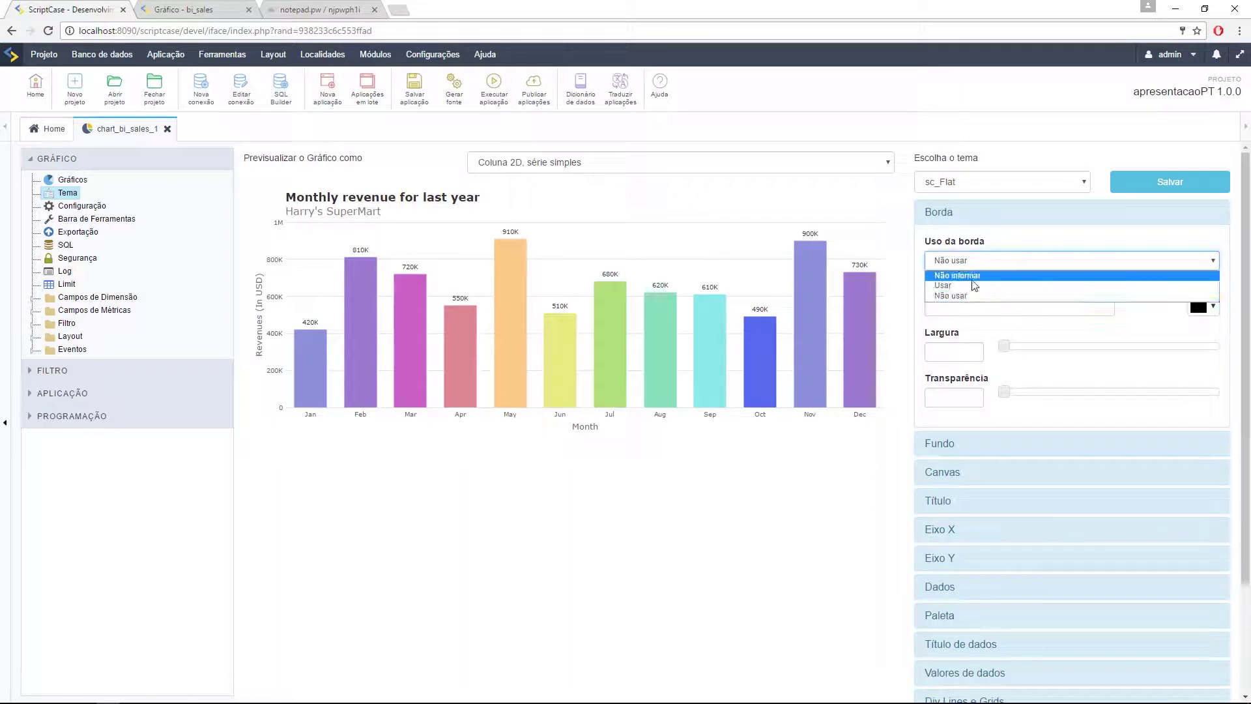
click(975, 291)
click(1096, 306)
click(964, 331)
text(3)
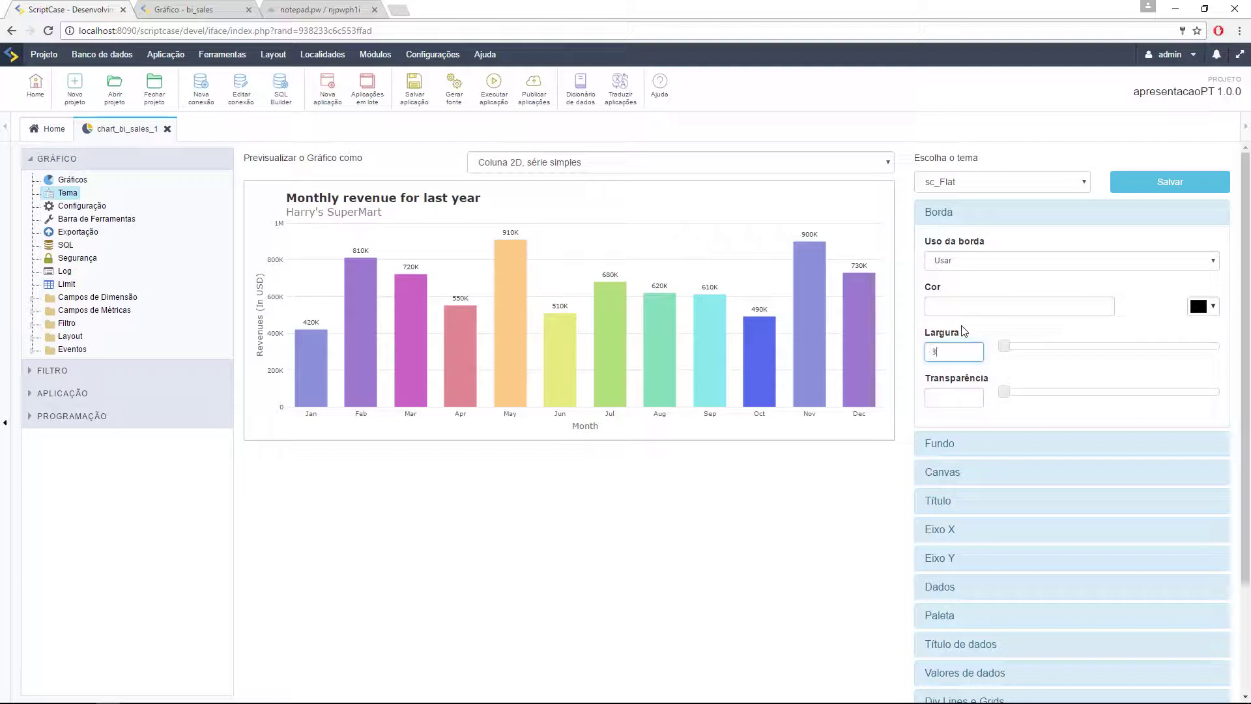
text(0)
click(845, 479)
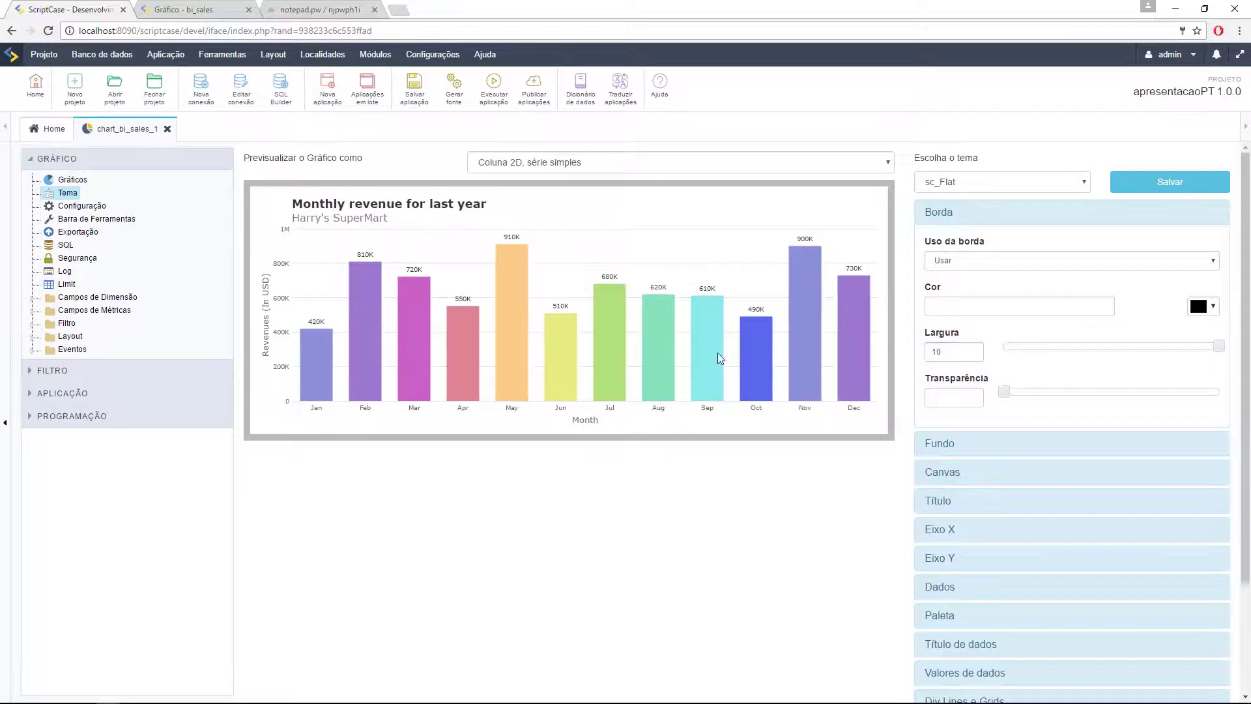
- Set the chart's background (Fundo) colour to the muted brown #7d6161
click(985, 441)
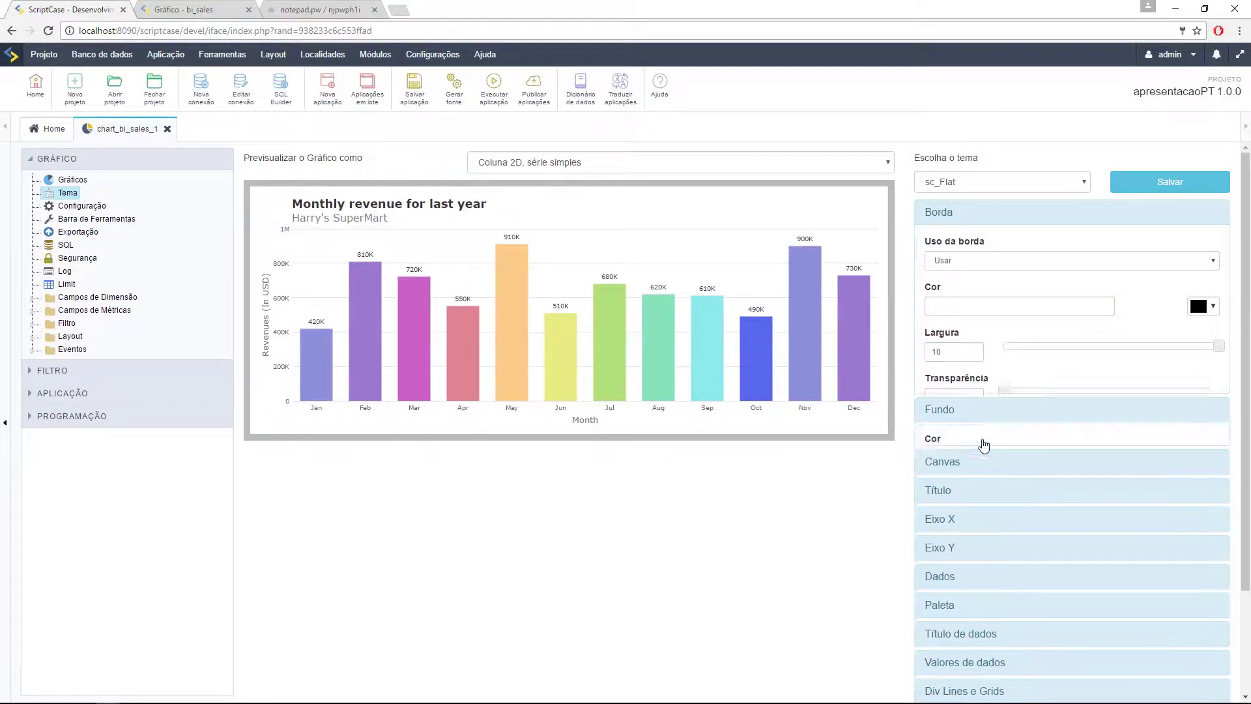
click(1160, 289)
click(1156, 338)
click(1140, 351)
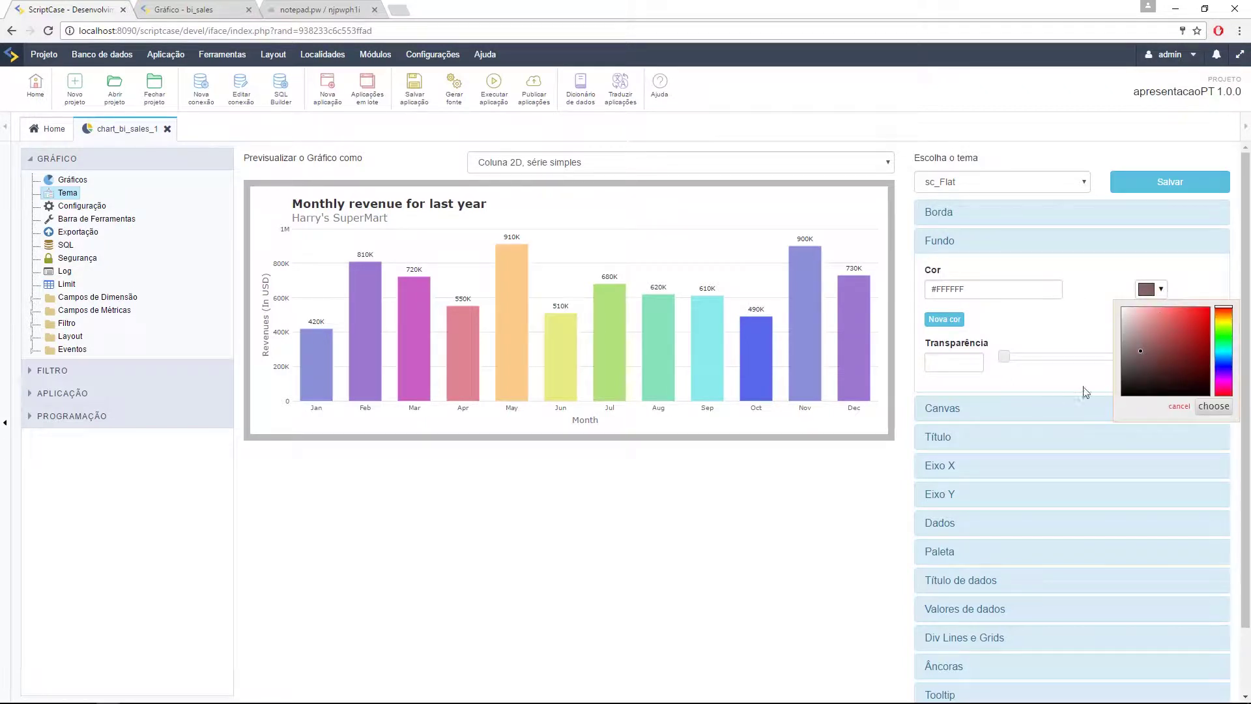
click(1058, 342)
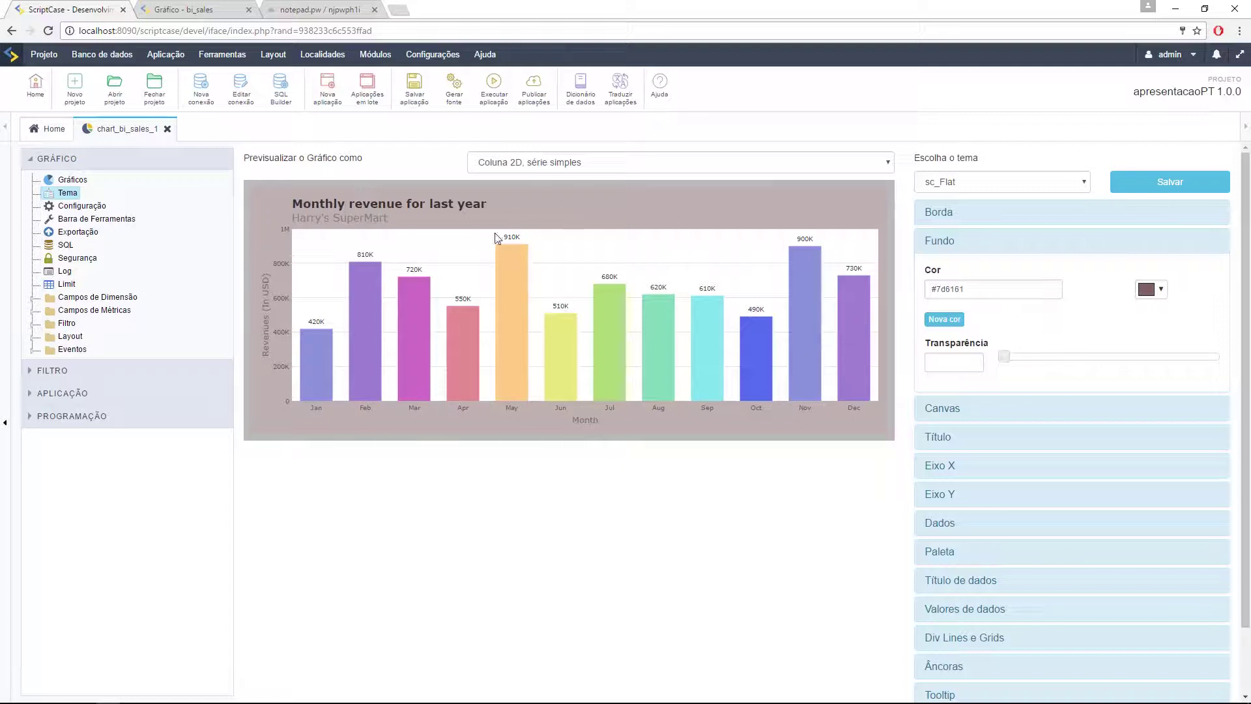
- Set the canvas background colour to red #c81919 and collapse the canvas settings
click(1004, 406)
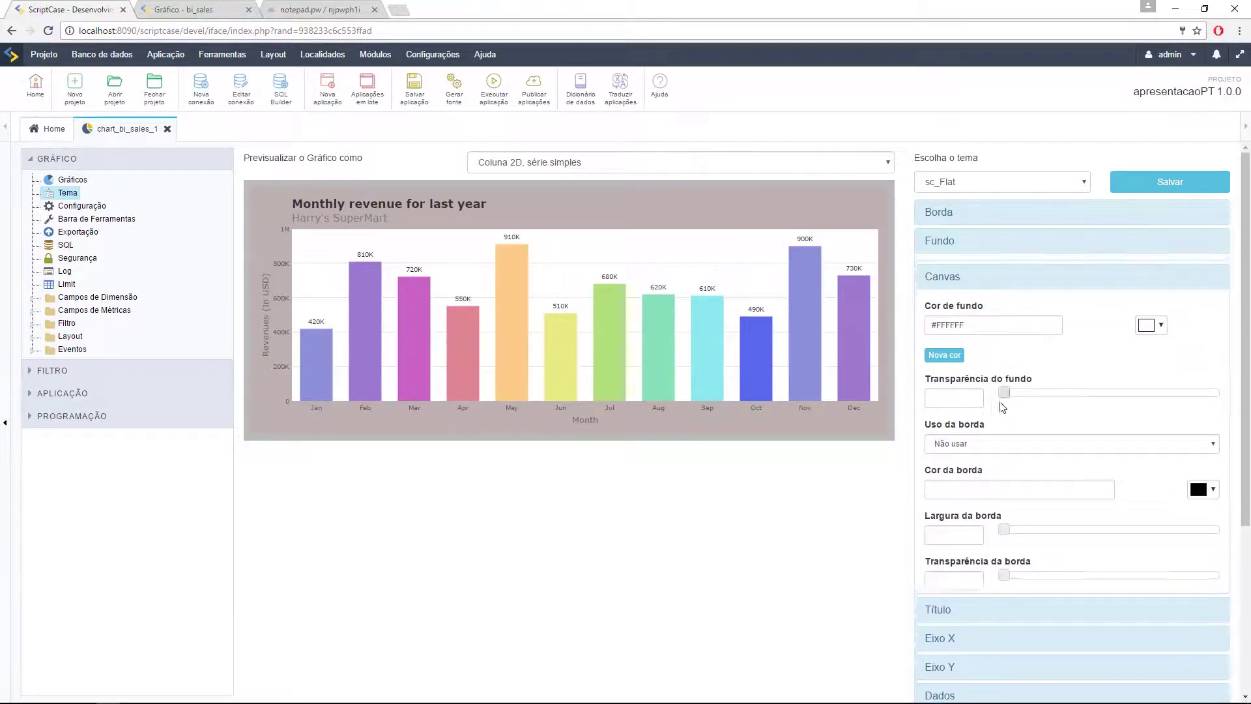
click(1164, 319)
drag(1163, 358, 1197, 366)
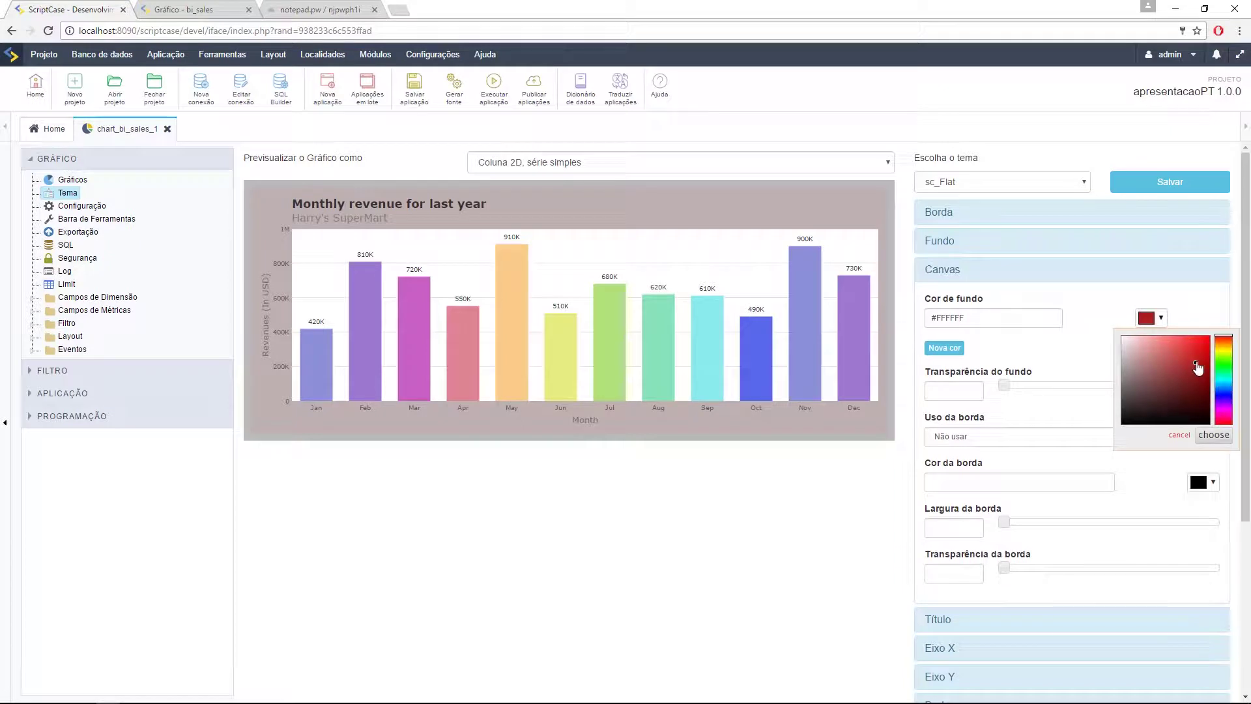
click(1090, 337)
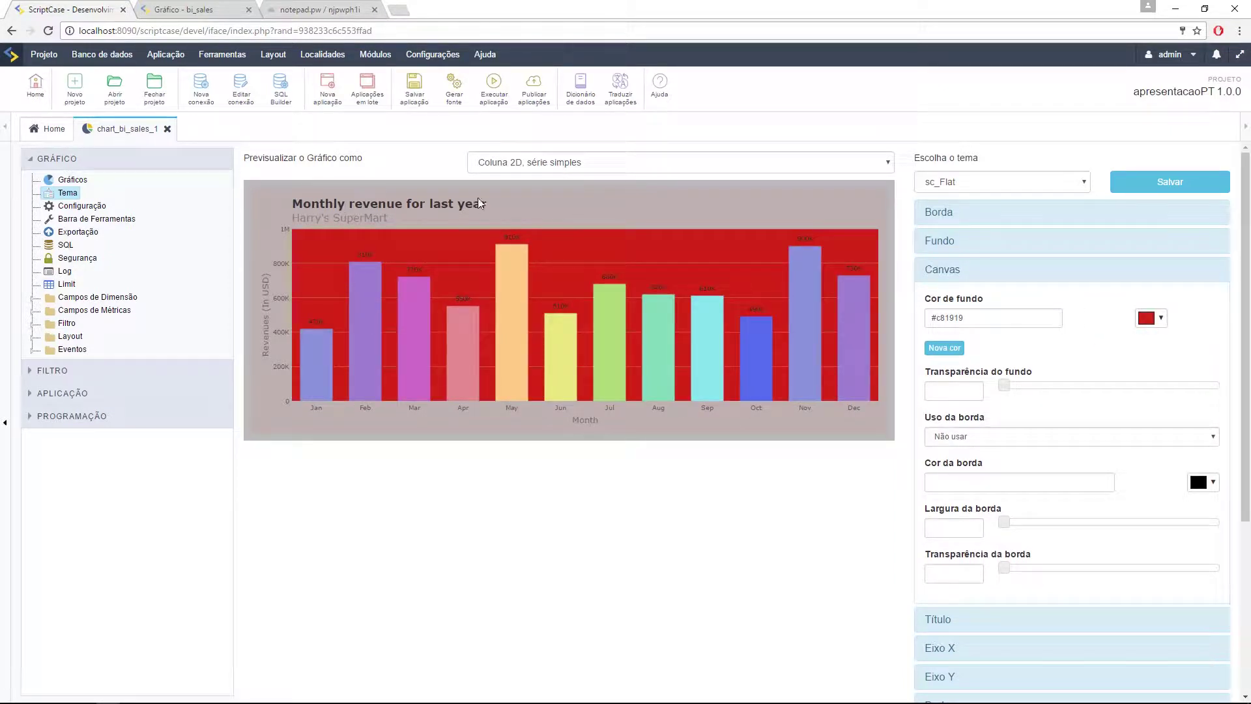
scroll(985, 391, down, 1)
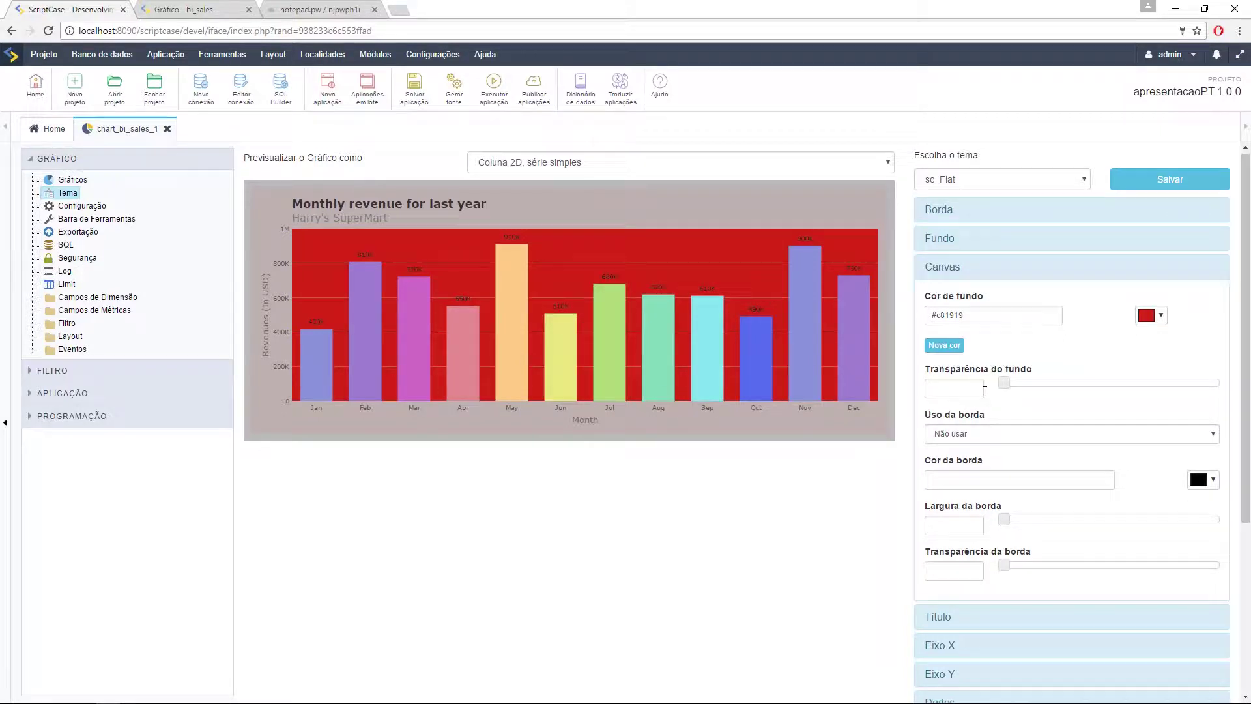
scroll(984, 391, down, 1)
click(951, 204)
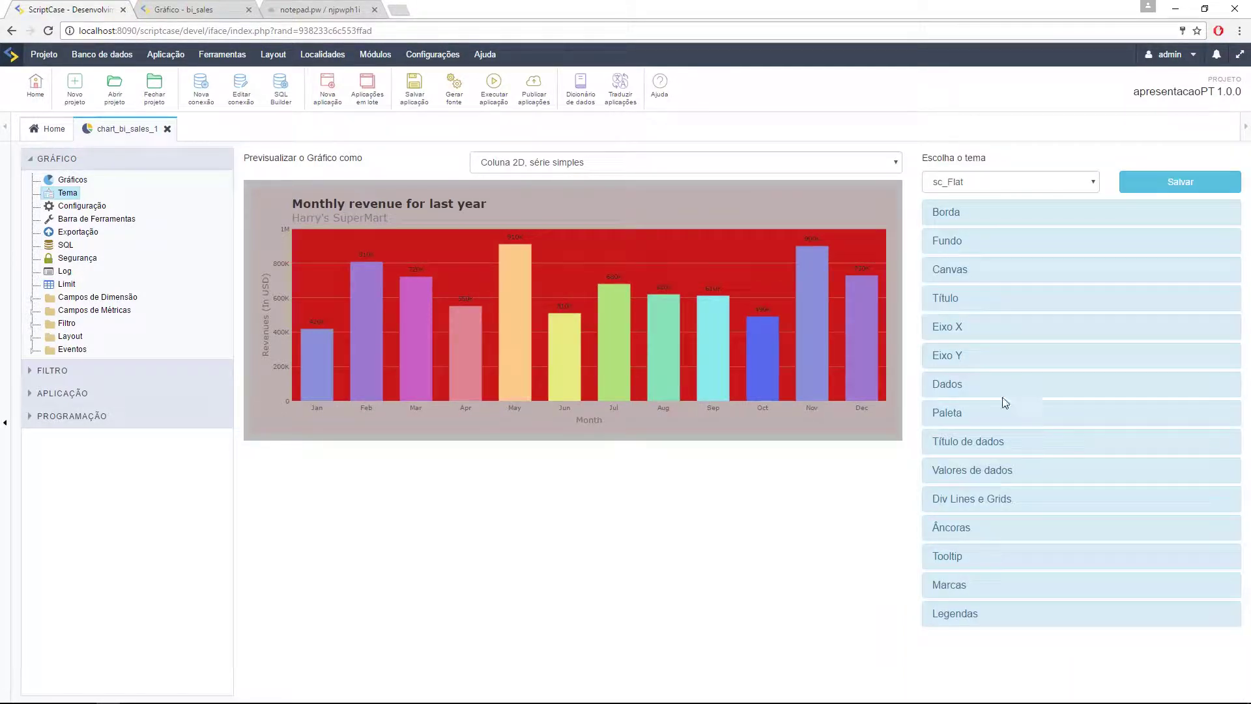
- Review the title font settings and set the X-axis (Eixo X) title's font size to 24
click(946, 301)
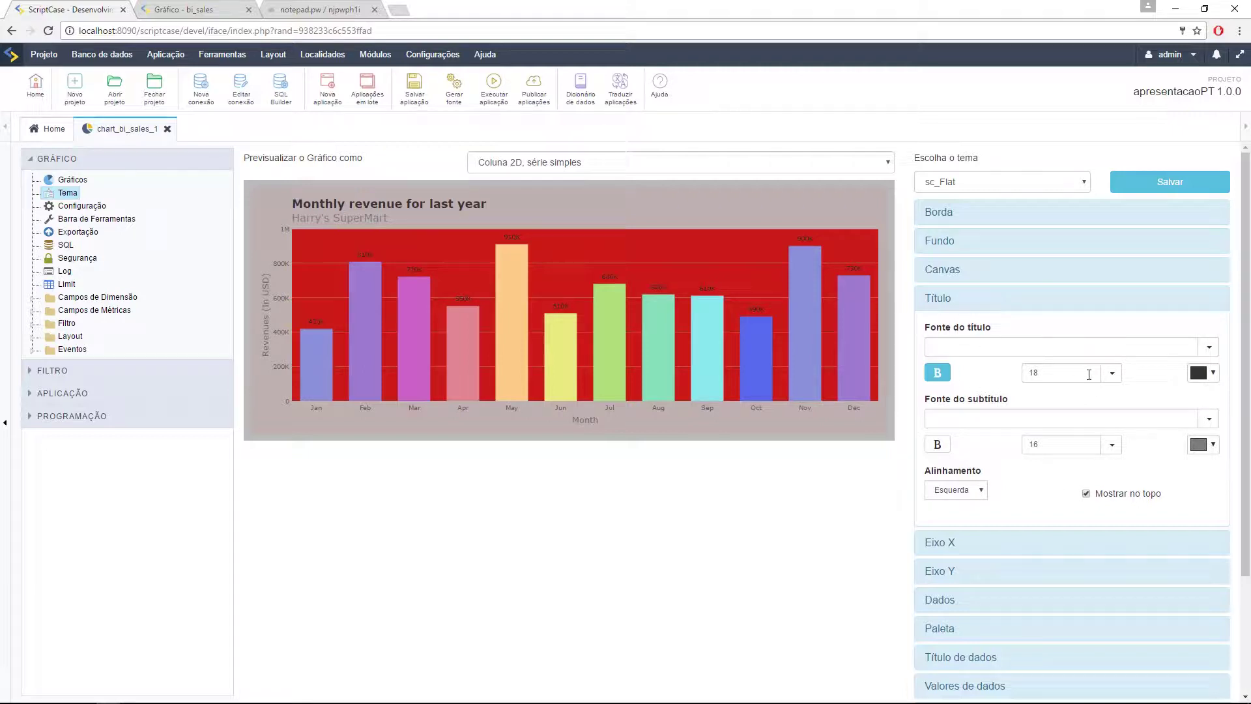
scroll(962, 417, down, 2)
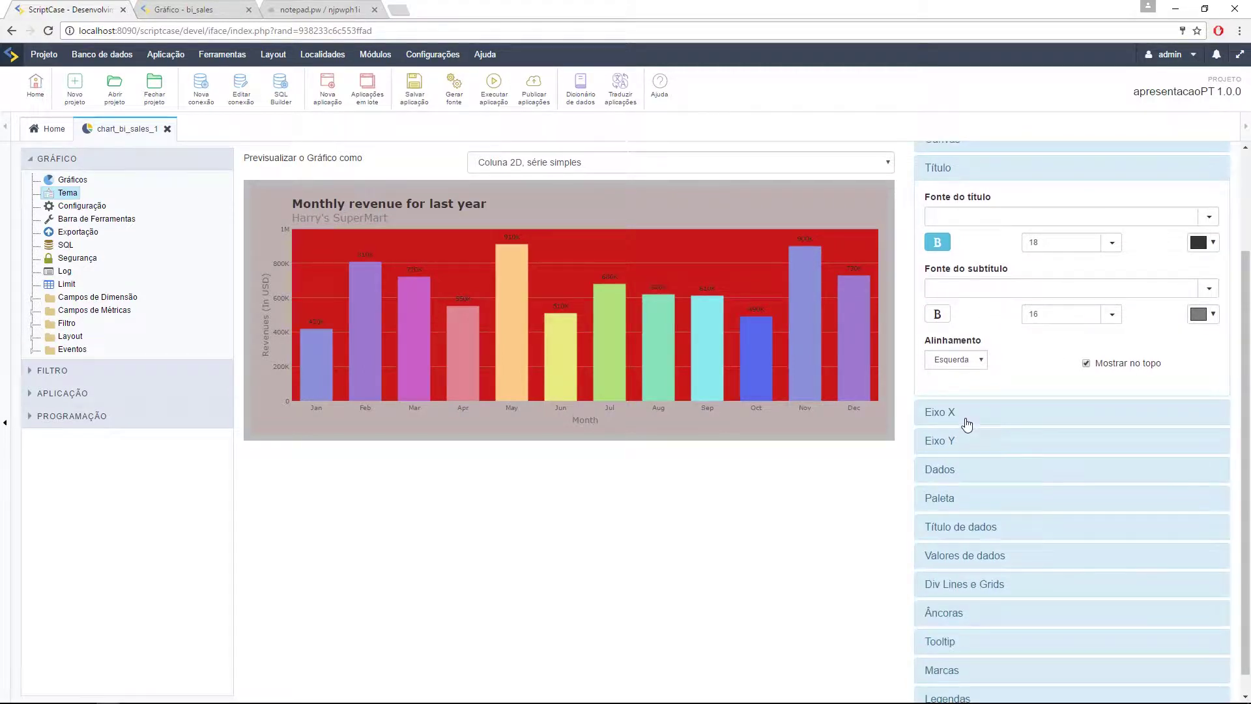
click(964, 419)
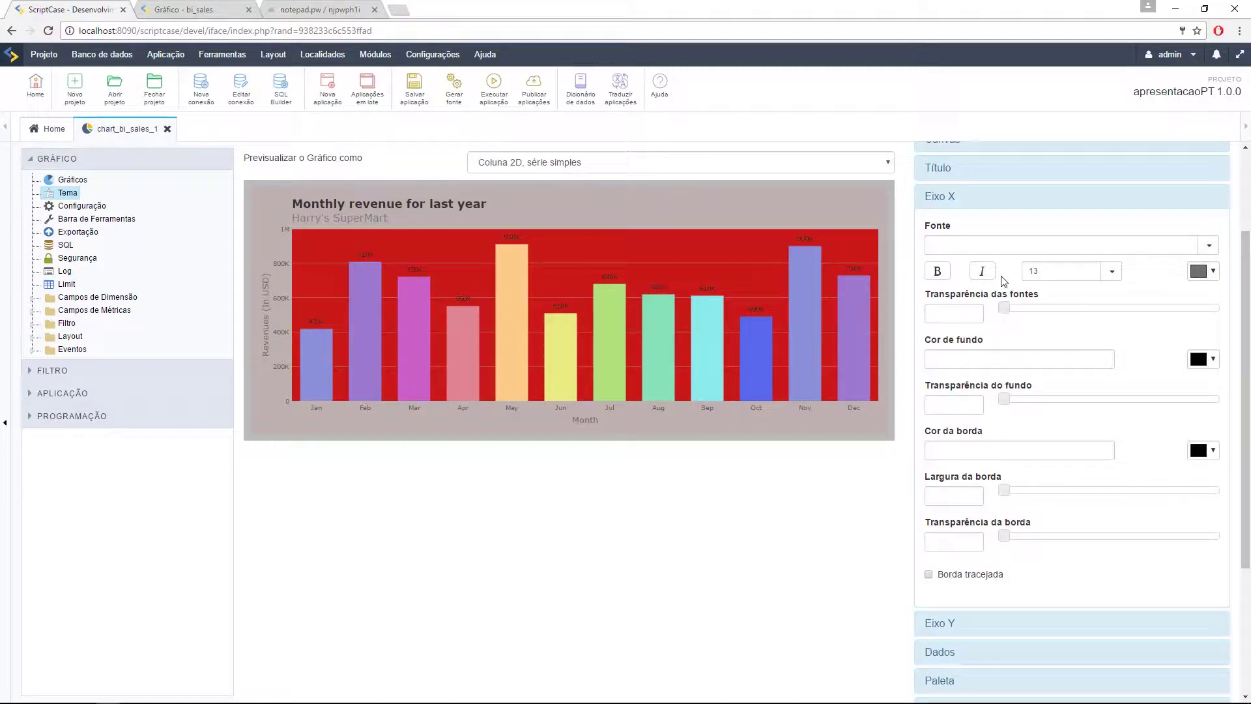
double_click(1074, 269)
text(24)
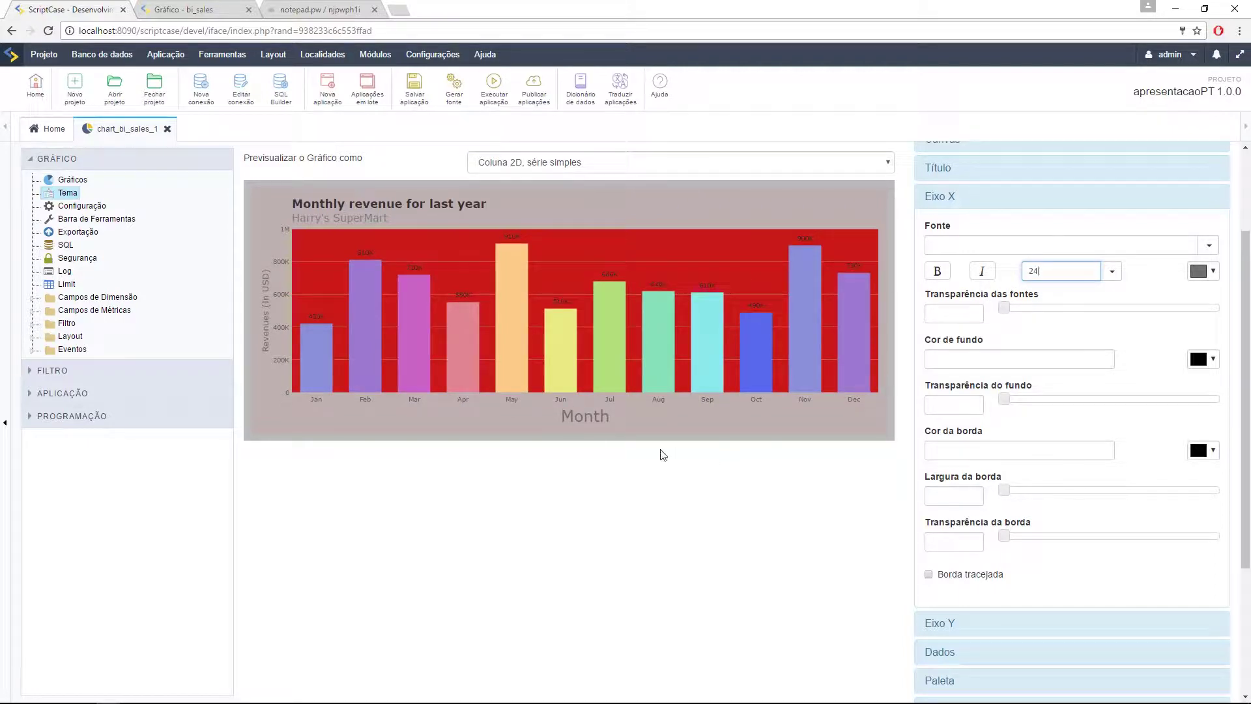
click(588, 425)
click(974, 206)
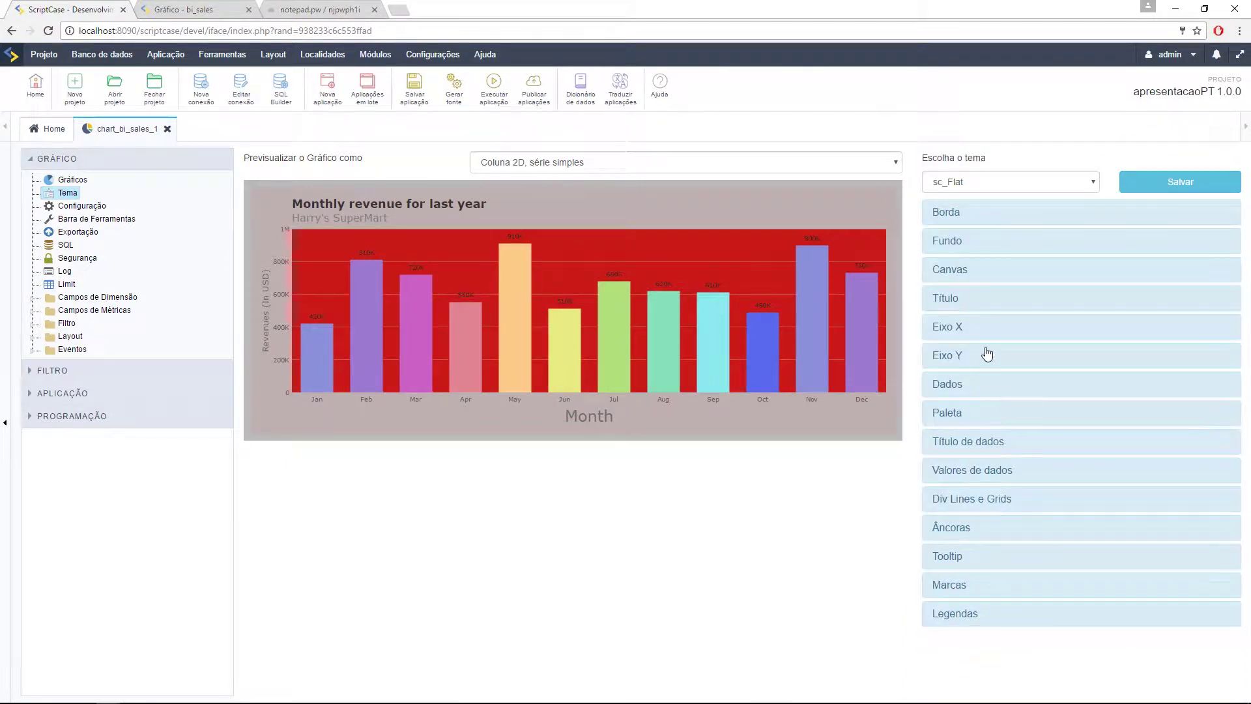
- Set the Y-axis (Eixo Y) title's font size to 24 and collapse its settings
click(987, 354)
double_click(1038, 423)
text(2)
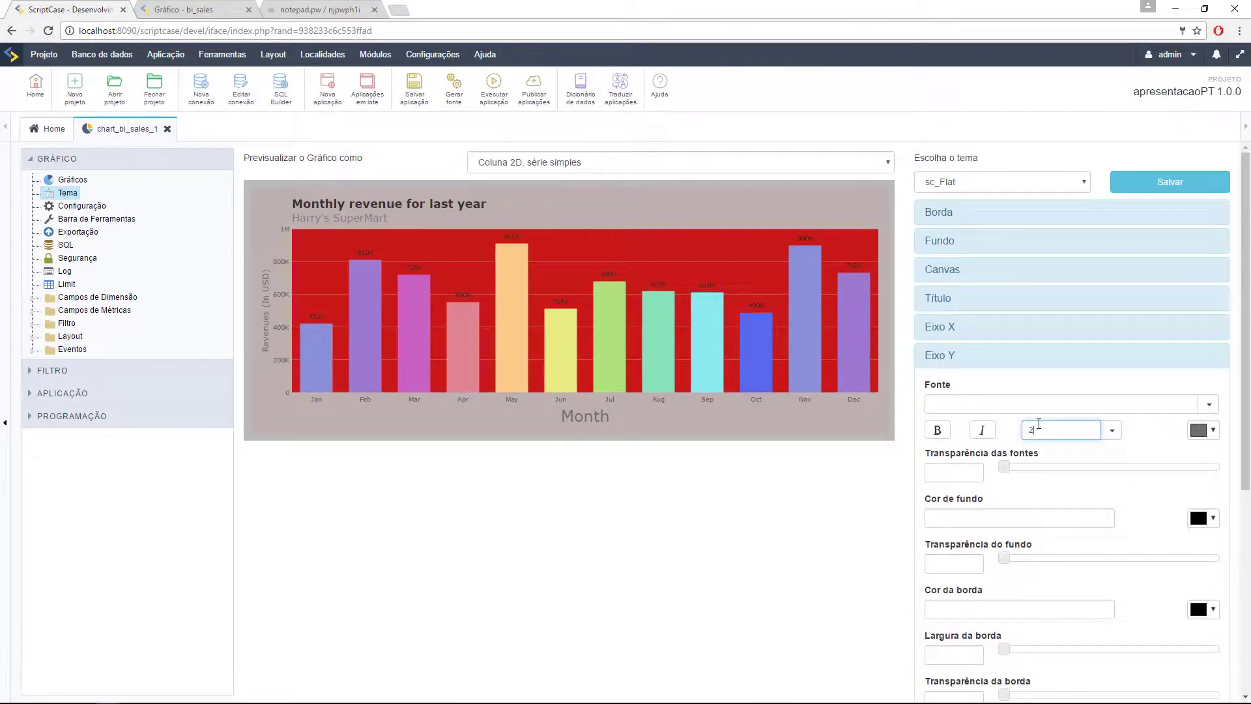
text(4)
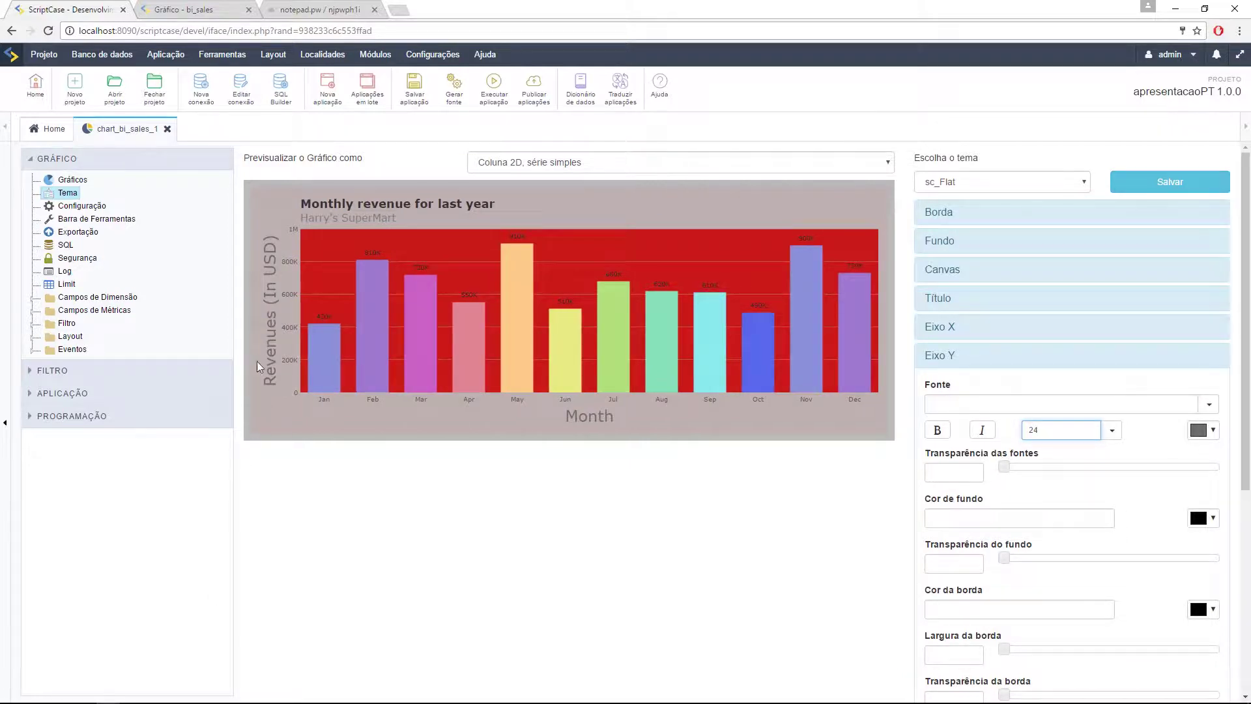
click(979, 357)
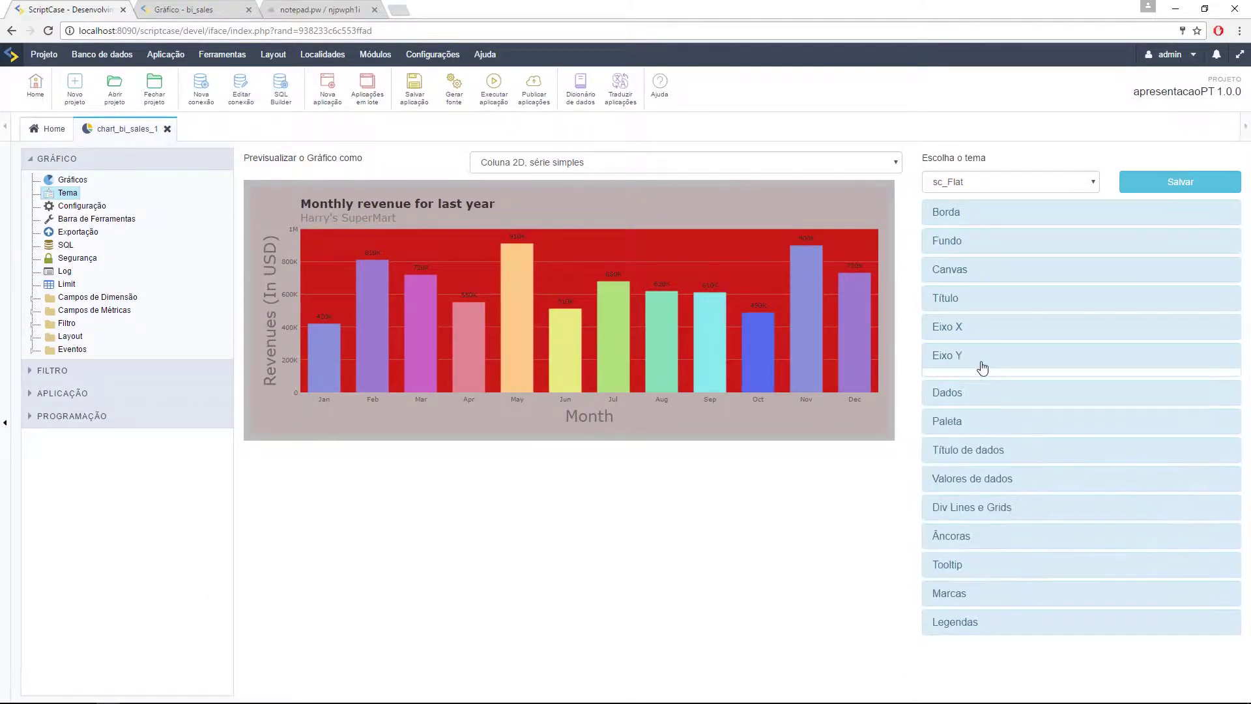
- Set the data columns' gradient colour to lime green #a5e819 and enable the gradient
click(983, 388)
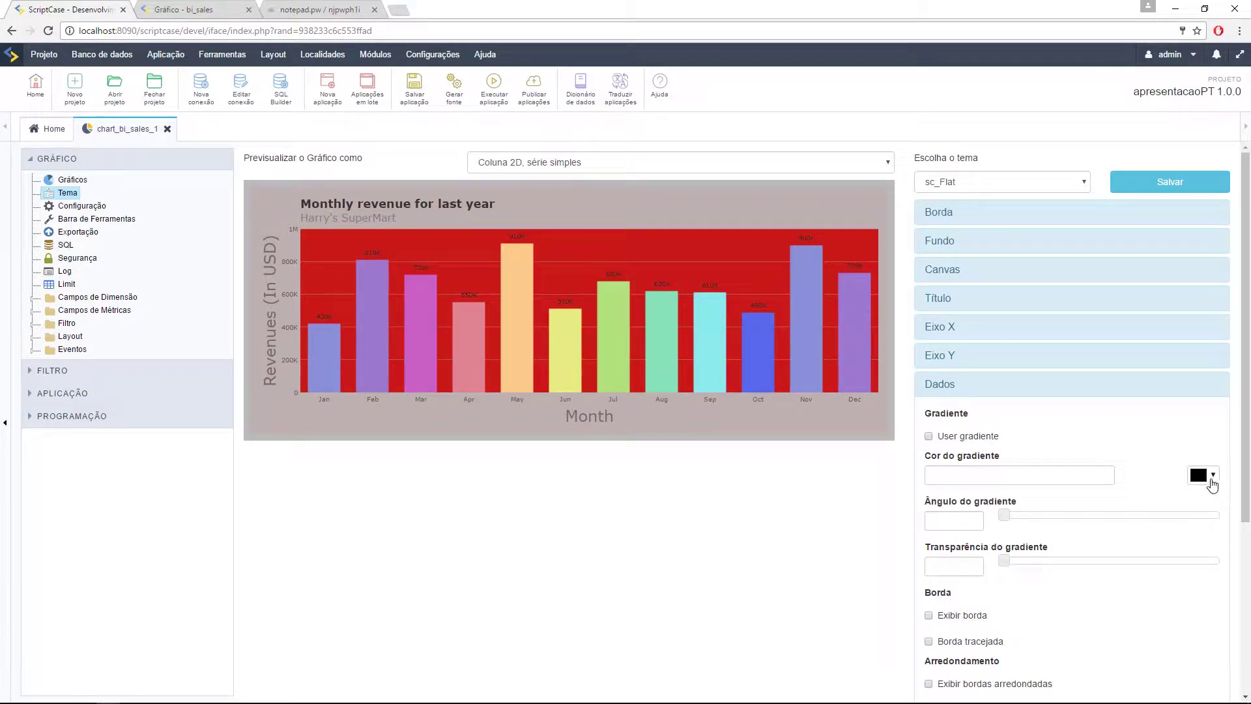
click(1211, 480)
drag(1223, 497, 1223, 512)
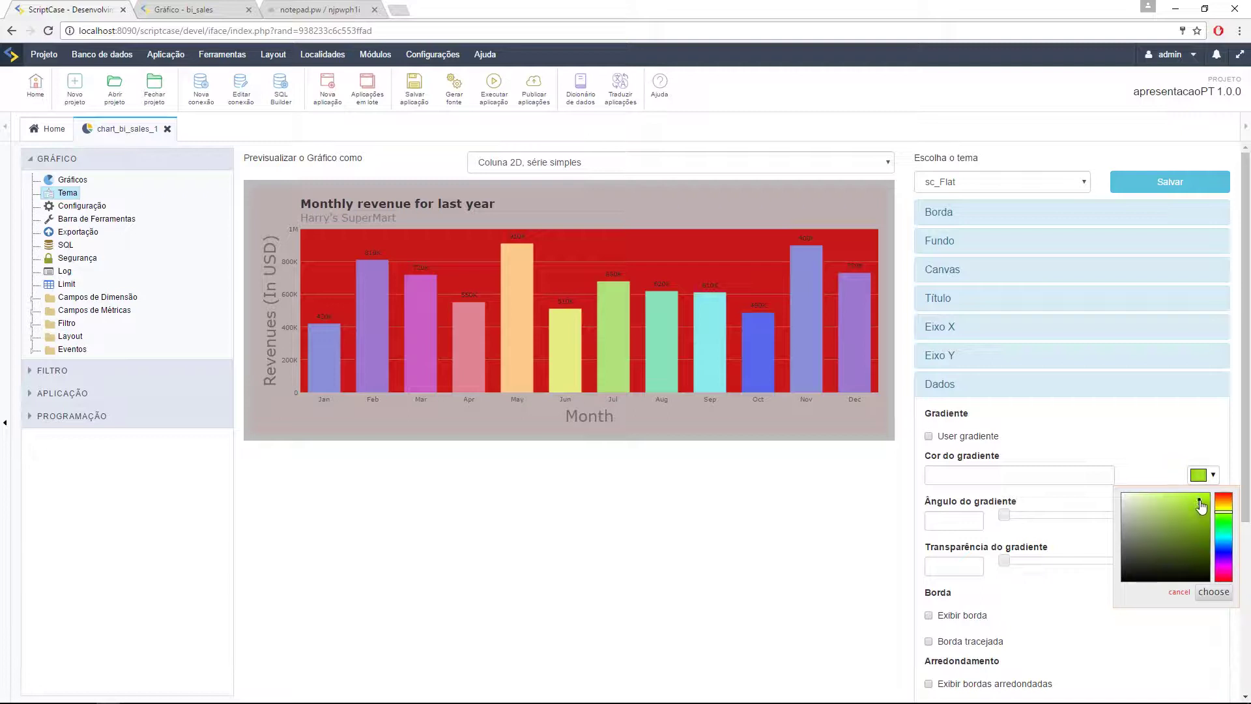
click(1145, 427)
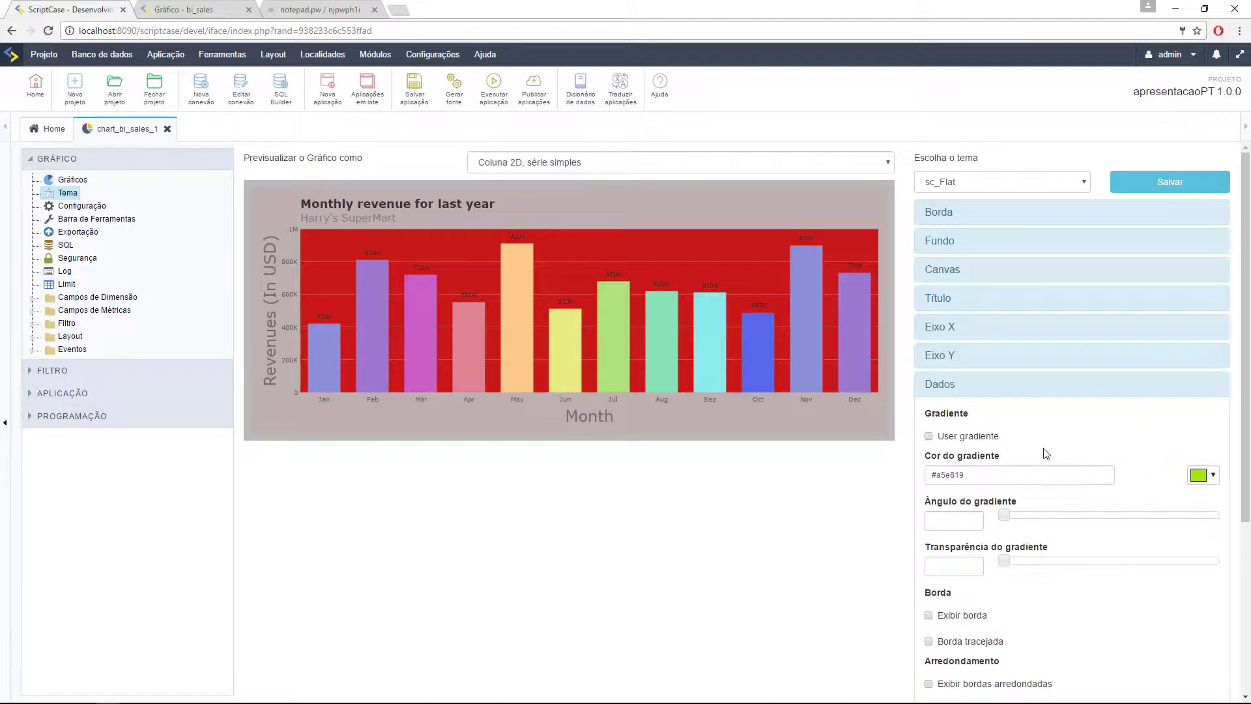
click(929, 437)
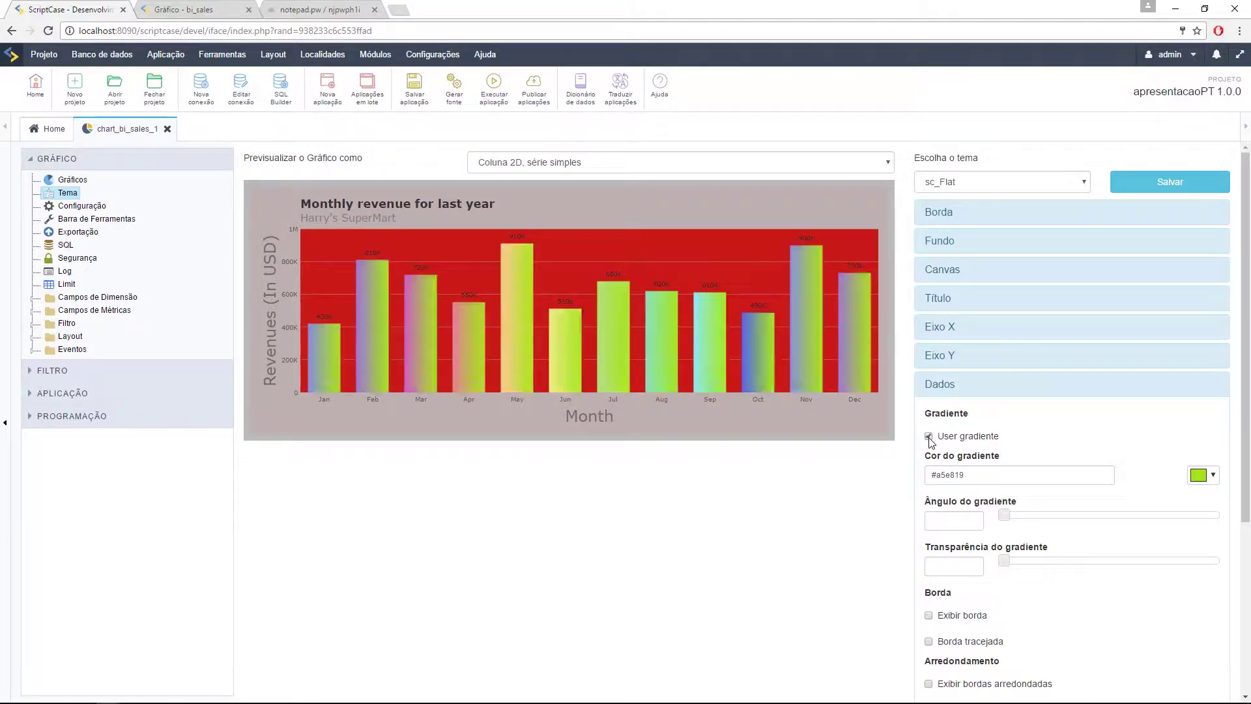
scroll(1040, 500, down, 1)
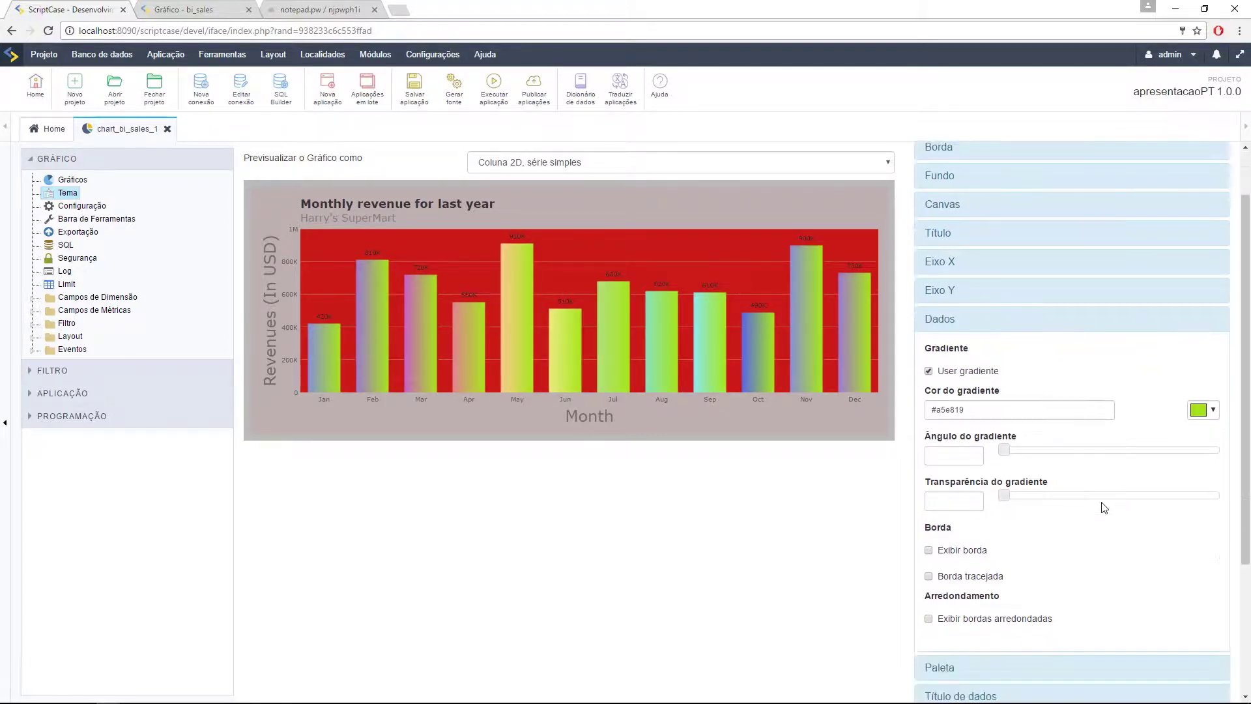
click(957, 456)
scroll(968, 456, down, 2)
scroll(970, 378, up, 3)
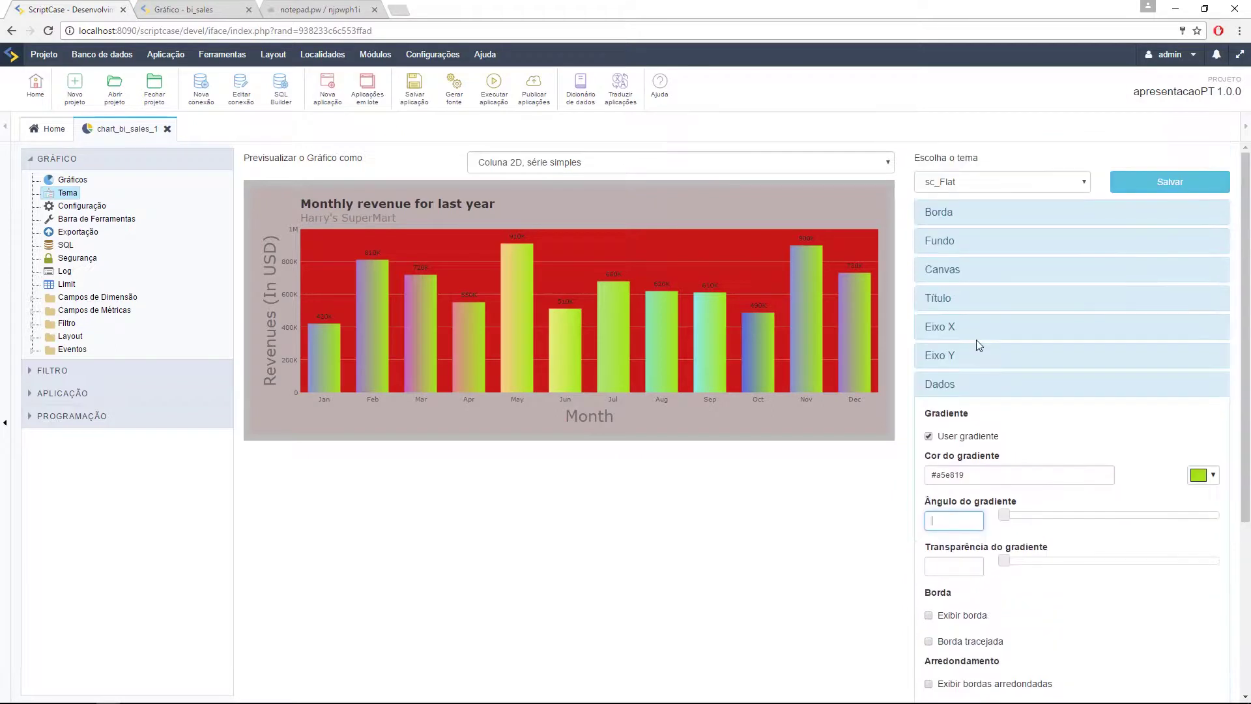
click(987, 386)
- Examine the list of colours in the theme's palette (Paleta)
click(987, 419)
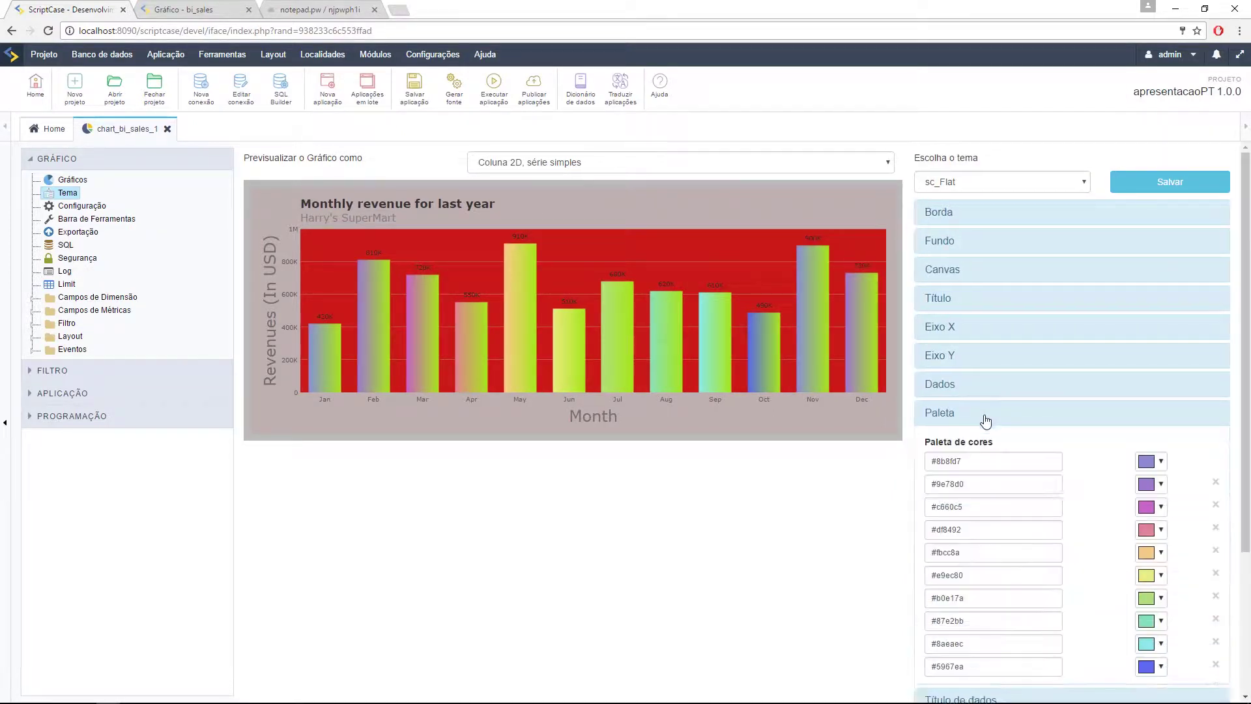
scroll(1036, 483, down, 1)
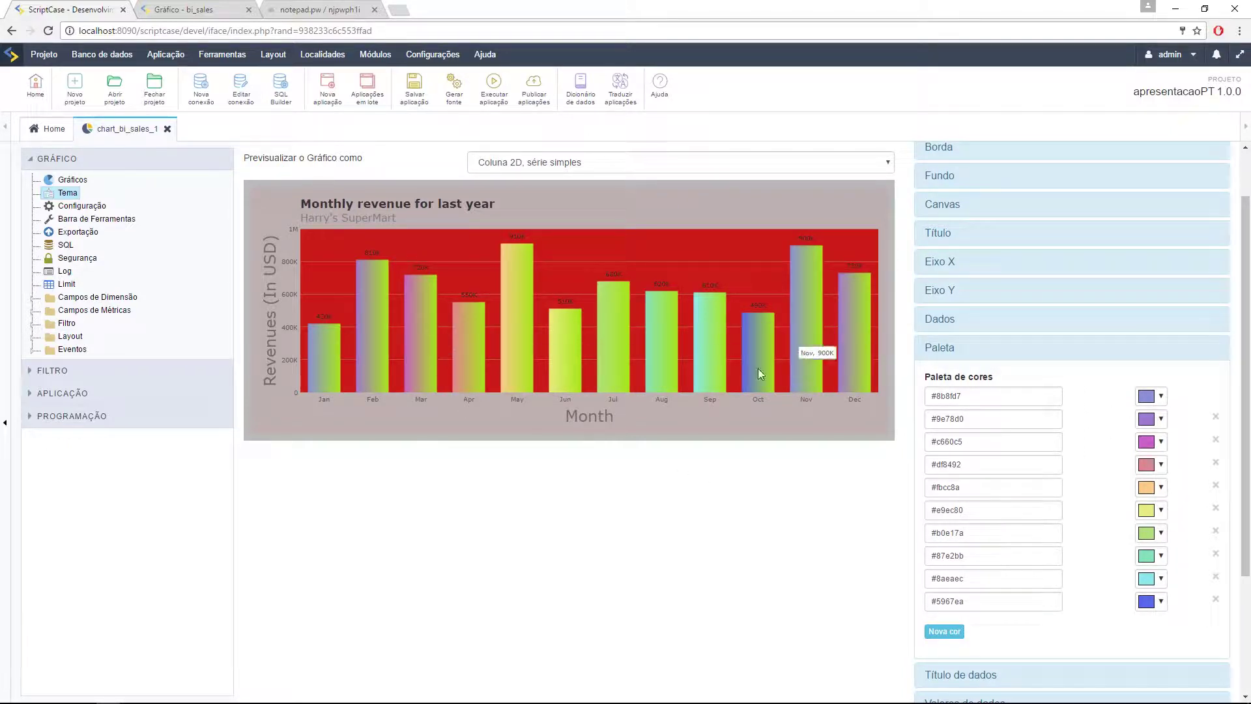
scroll(1006, 313, down, 1)
click(1008, 287)
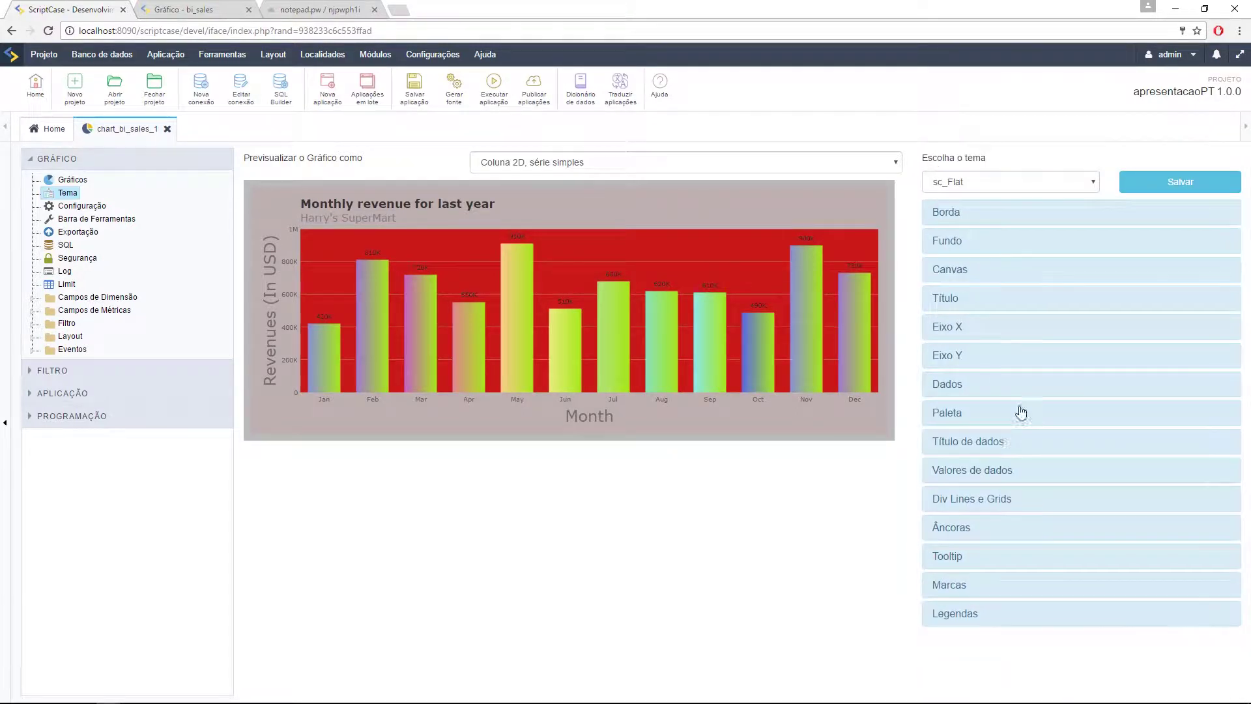
- Set the data titles' (Título de dados) display mode to Rotancionado and collapse their settings
click(1018, 441)
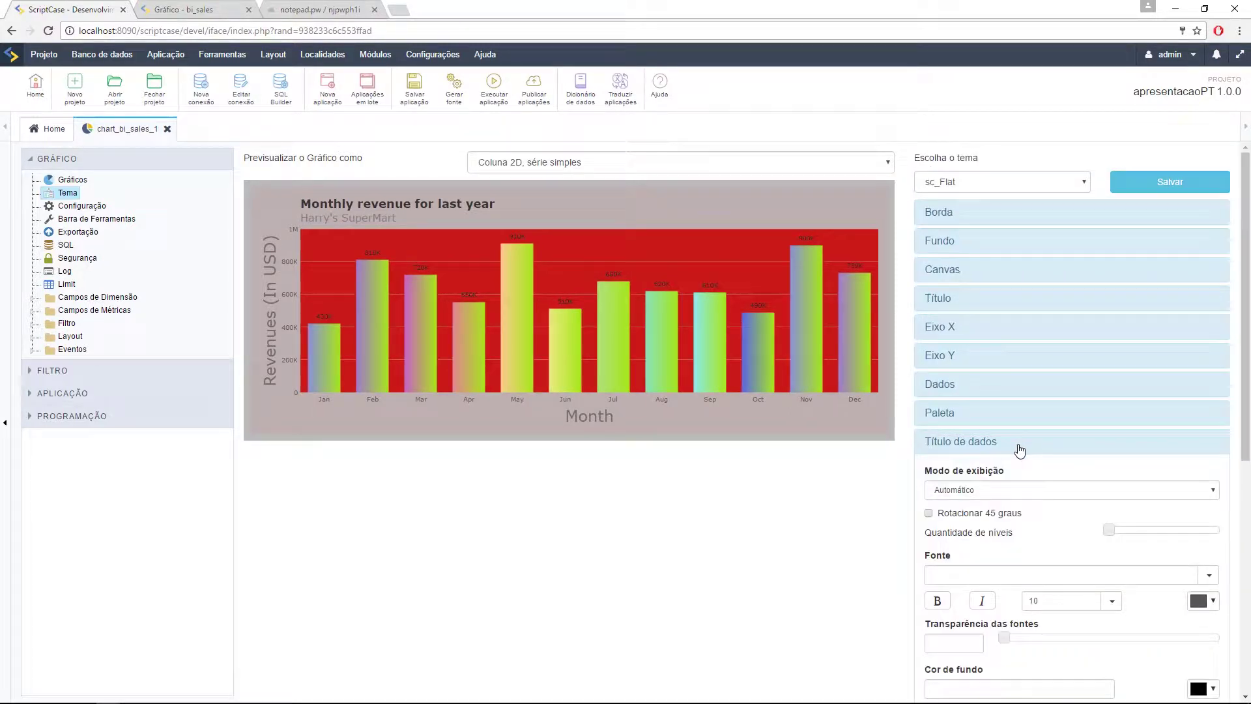
click(1014, 493)
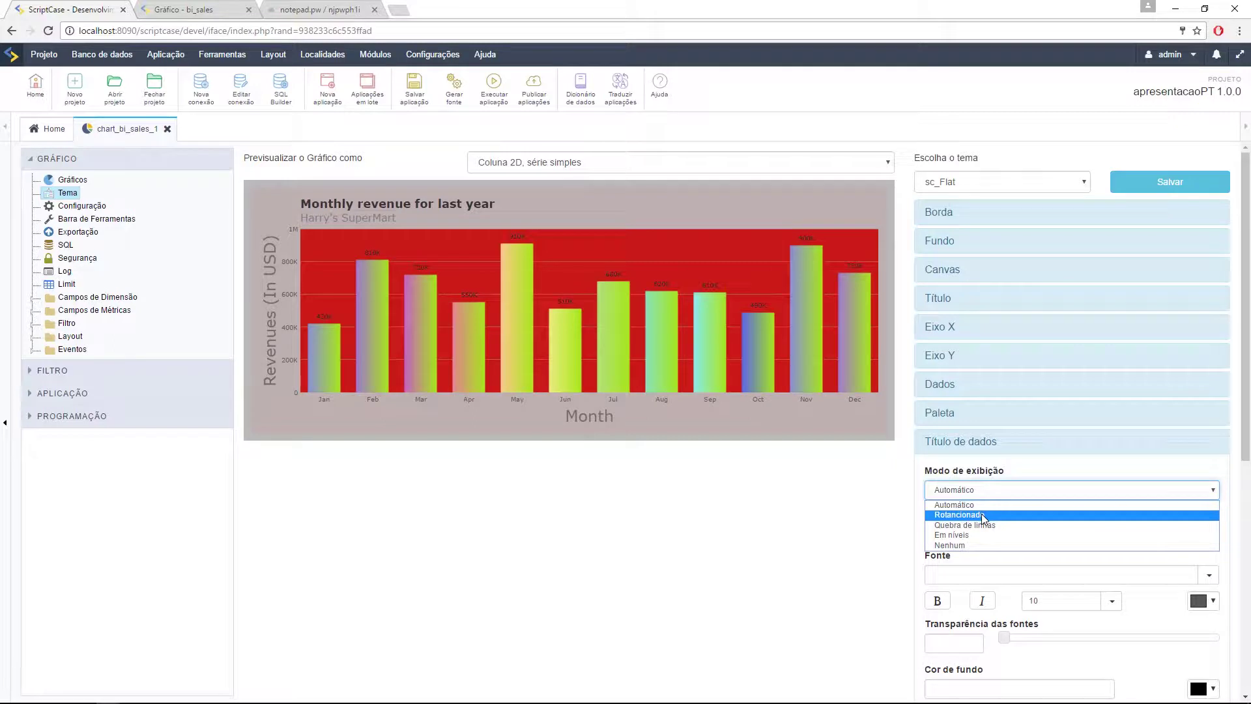
click(982, 514)
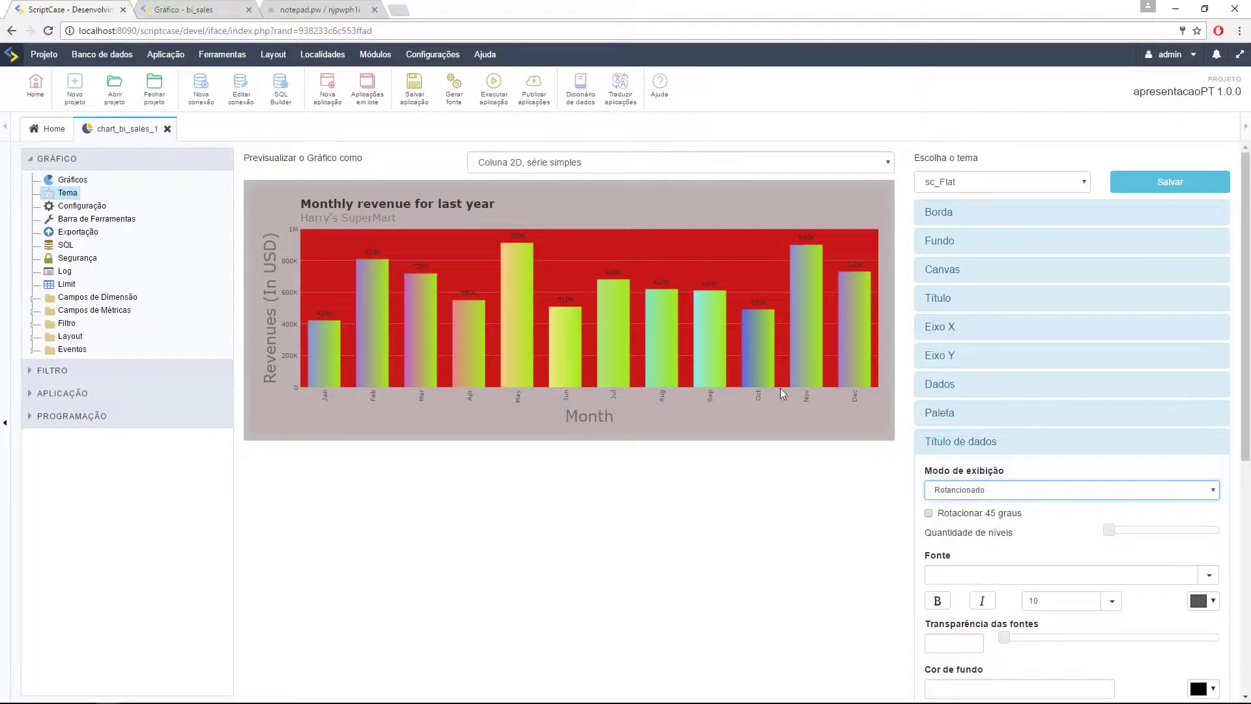
click(980, 490)
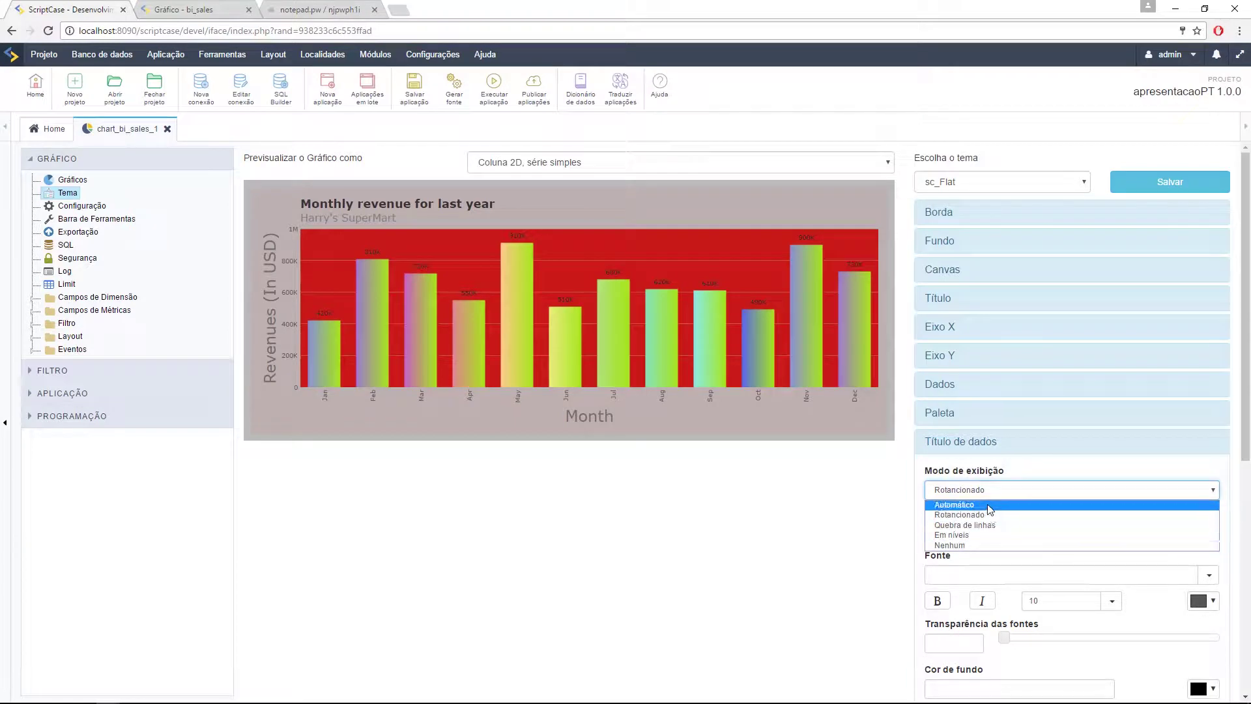
click(983, 514)
click(983, 490)
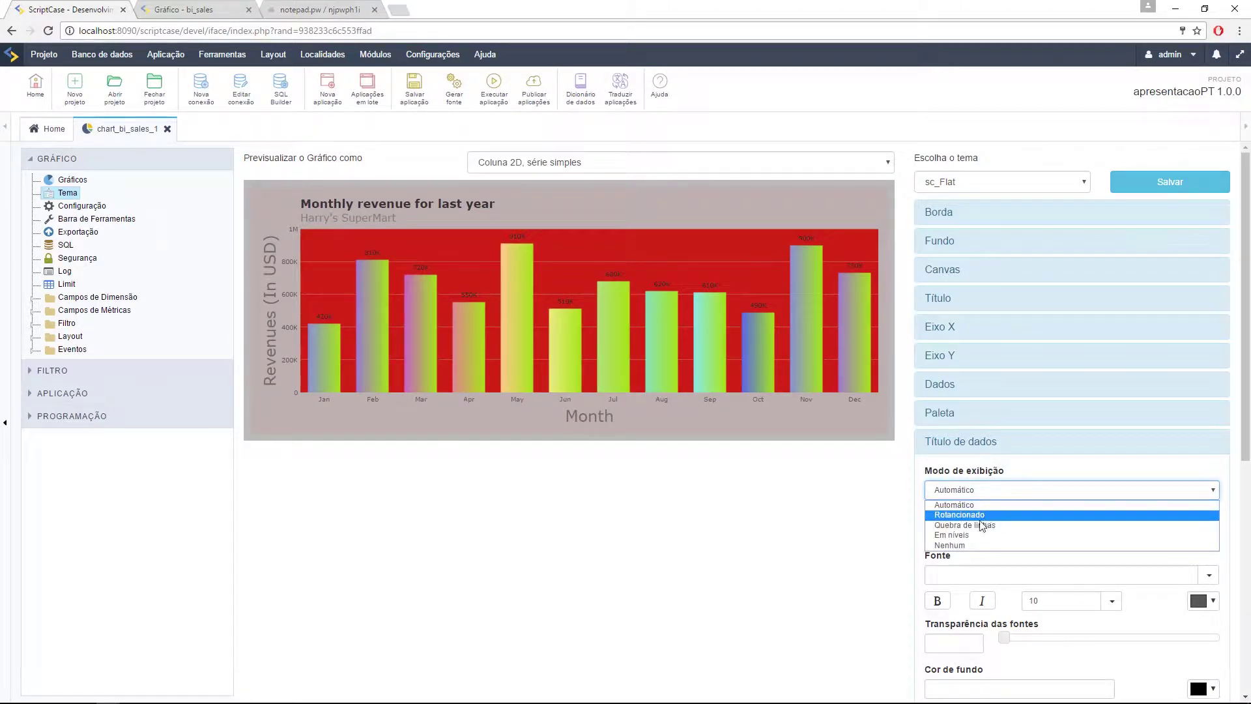
click(985, 515)
drag(1108, 529, 1080, 531)
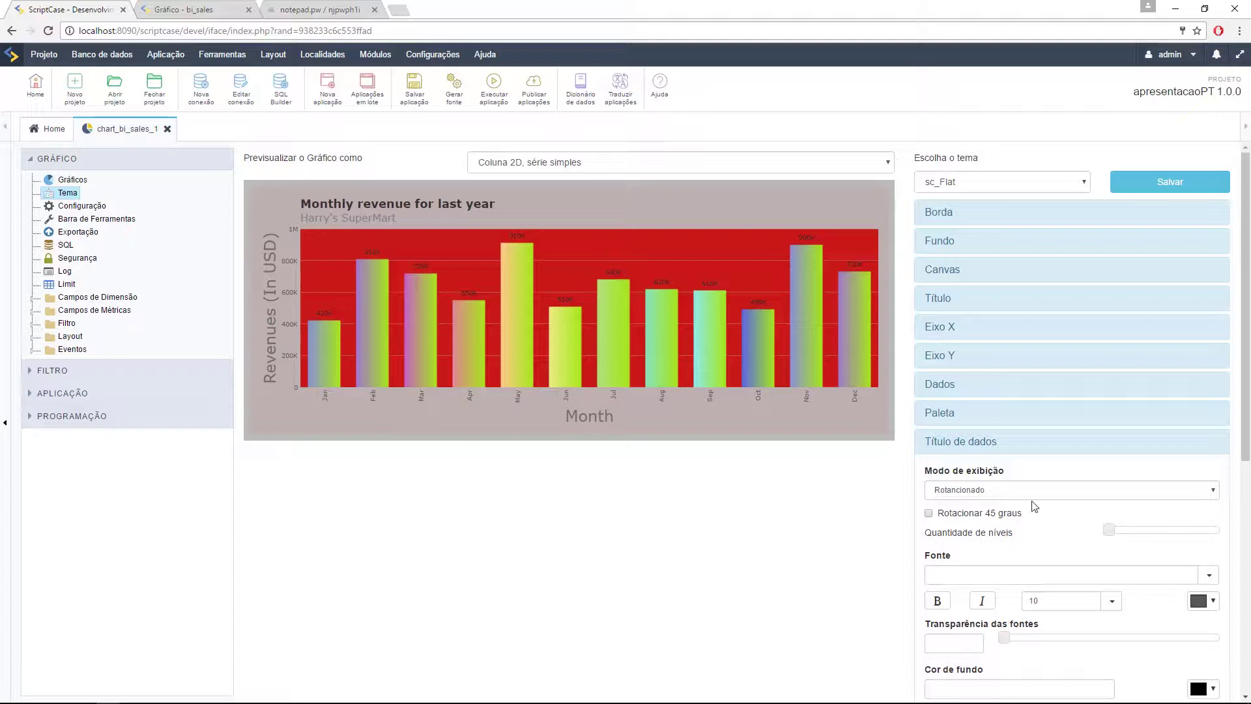
scroll(920, 541, down, 2)
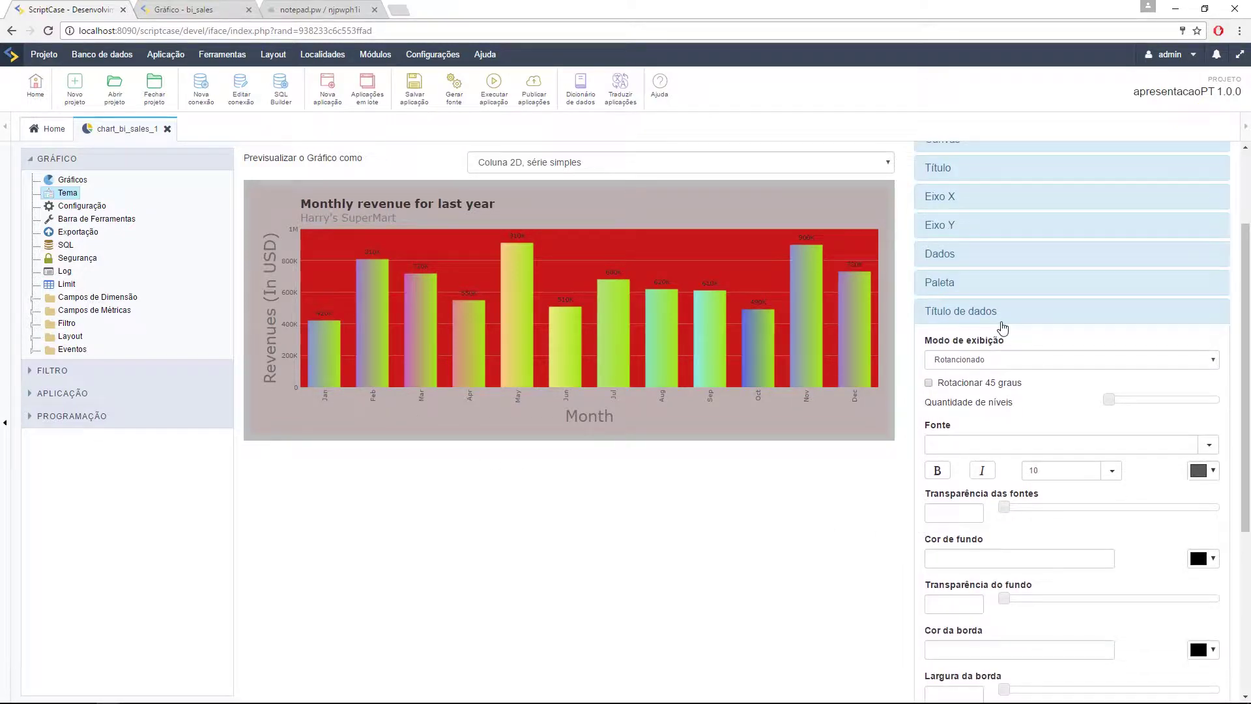
click(1002, 319)
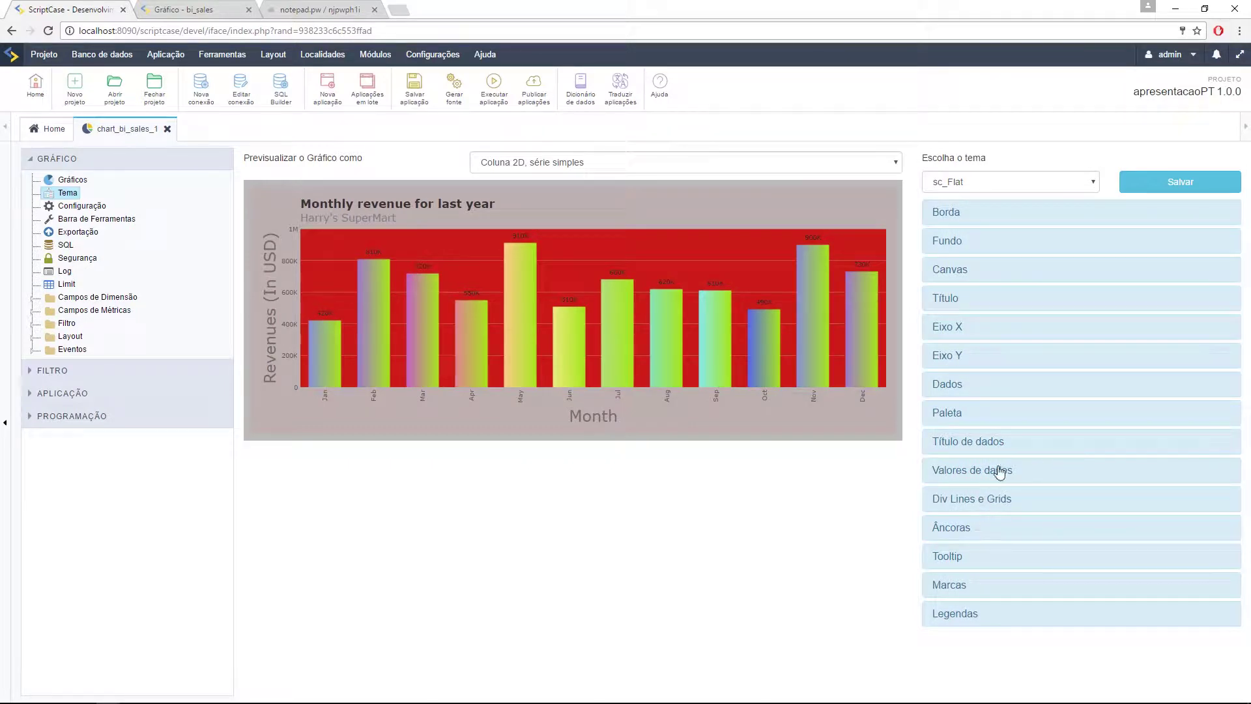
- Set the data values' (Valores de dados) font size to 24 and collapse their settings
click(1000, 471)
scroll(1016, 456, down, 1)
click(1036, 481)
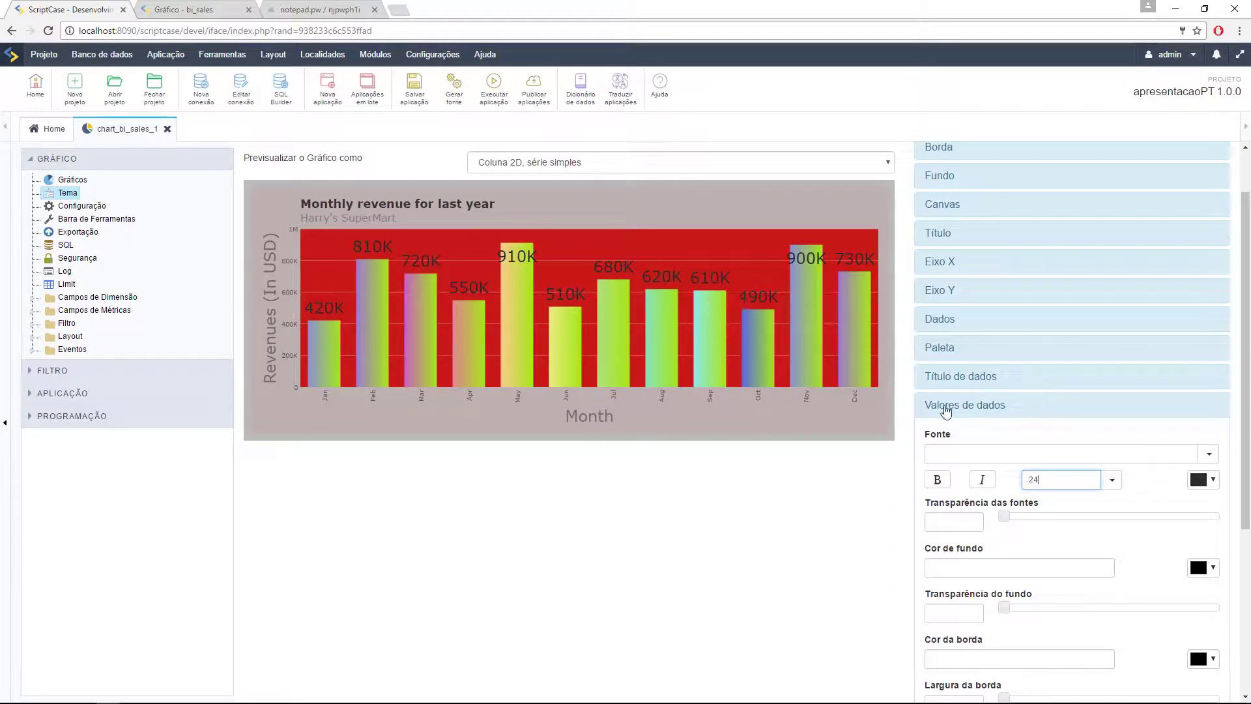
click(1043, 407)
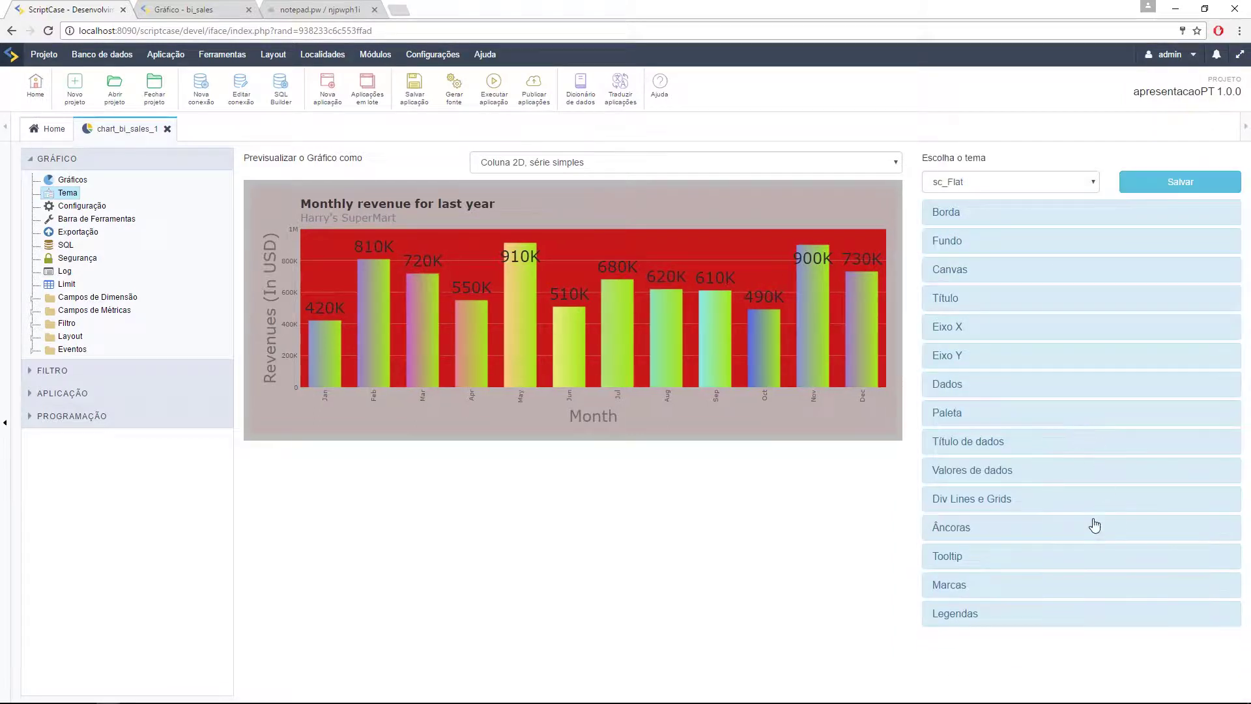
- Set the horizontal grid lines' colour to near-black #161313 and make the lines thicker in the Div Lines e Grids settings
click(1031, 501)
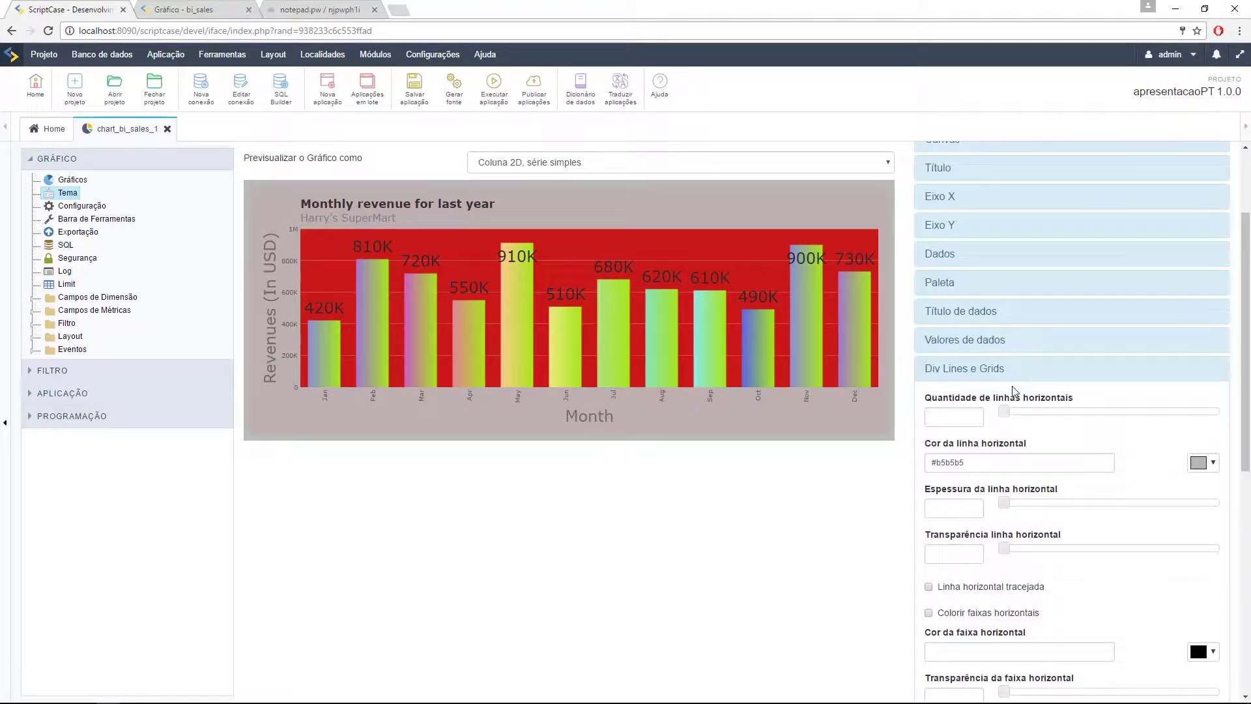
scroll(1020, 533, down, 4)
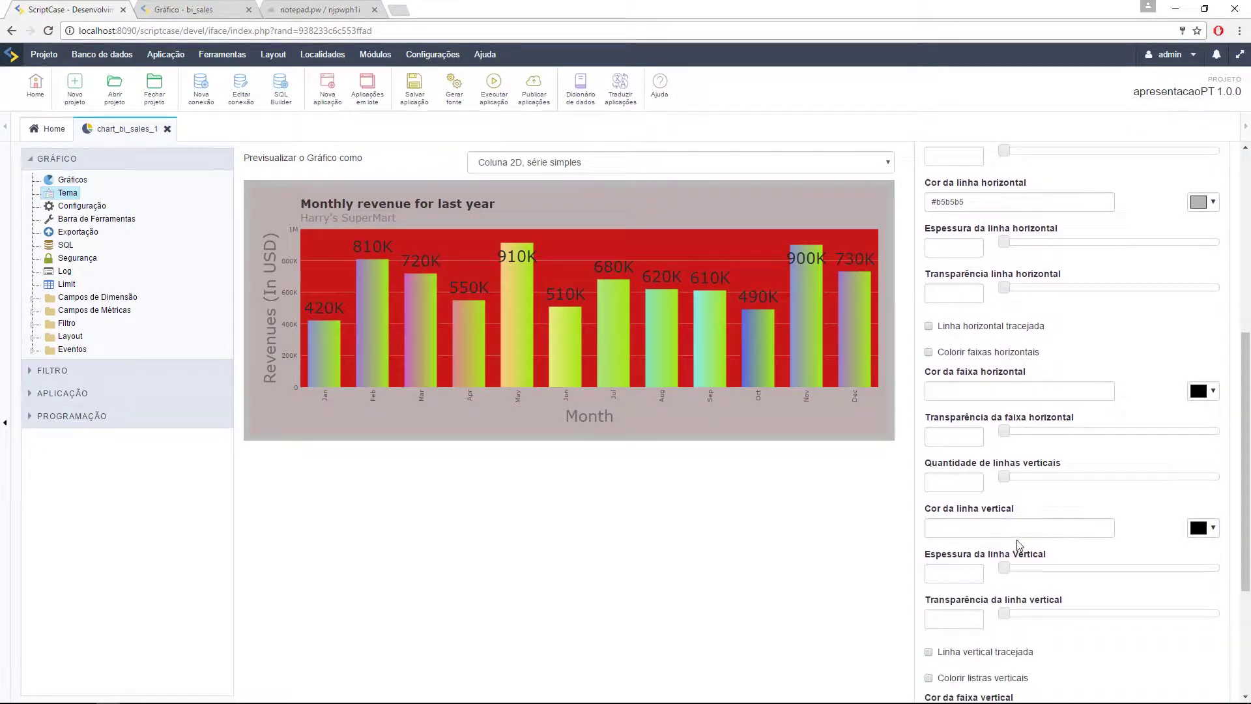
scroll(1016, 515, up, 3)
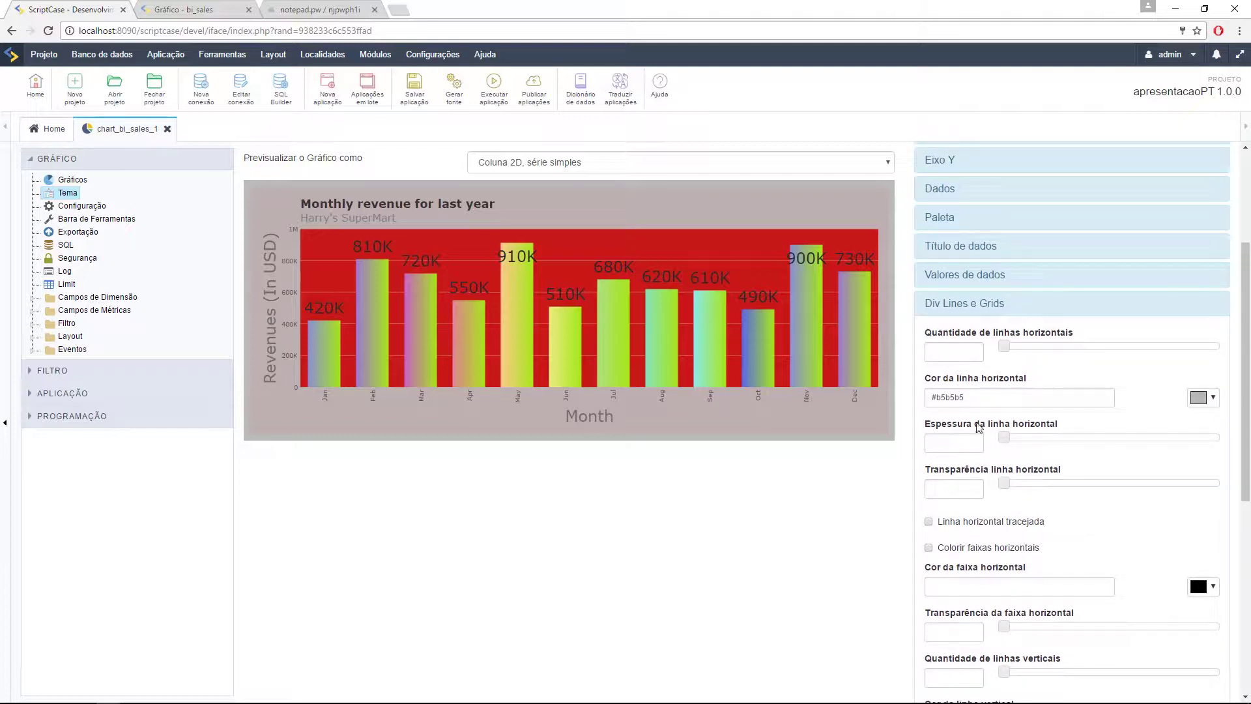
click(964, 354)
click(1200, 397)
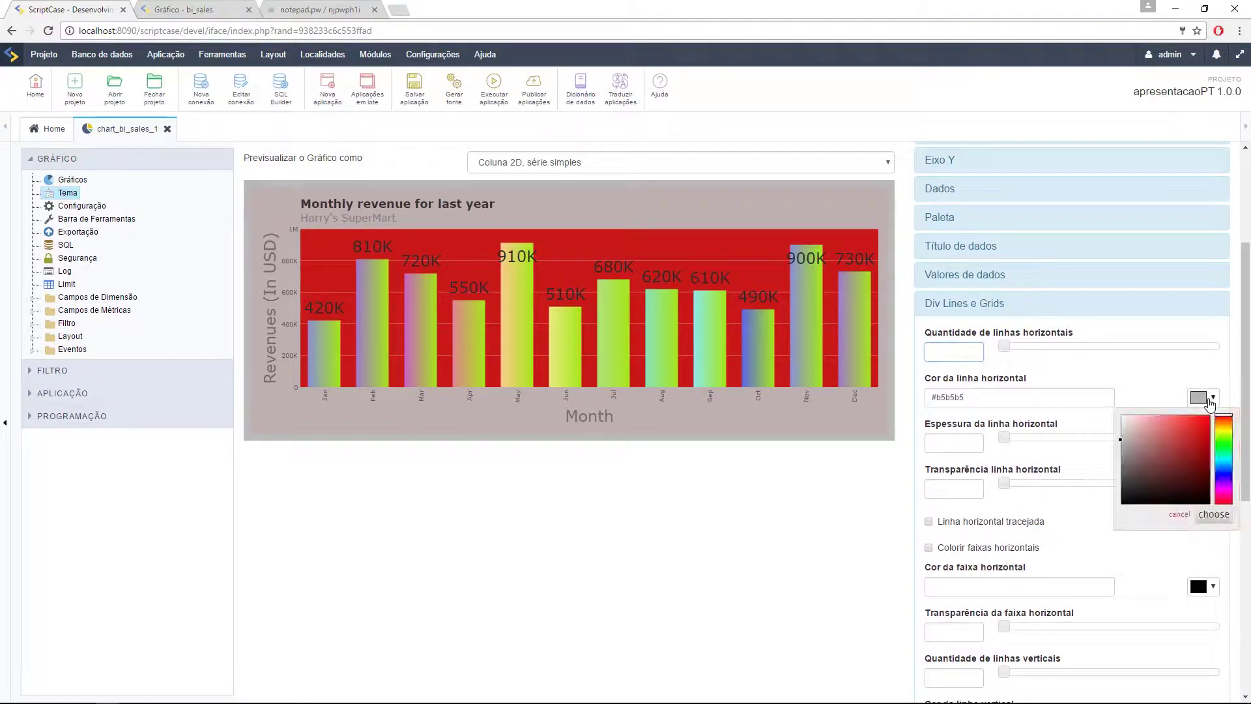
click(1154, 461)
drag(1159, 480, 1146, 499)
click(1138, 395)
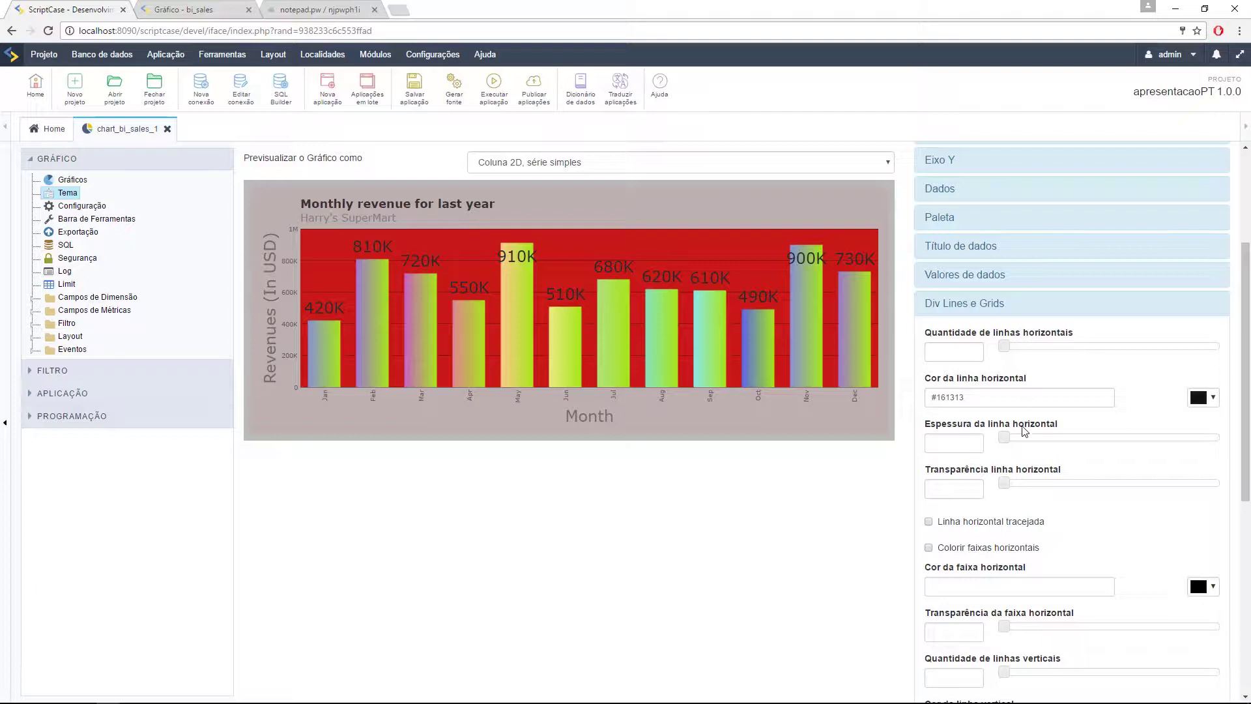
click(957, 443)
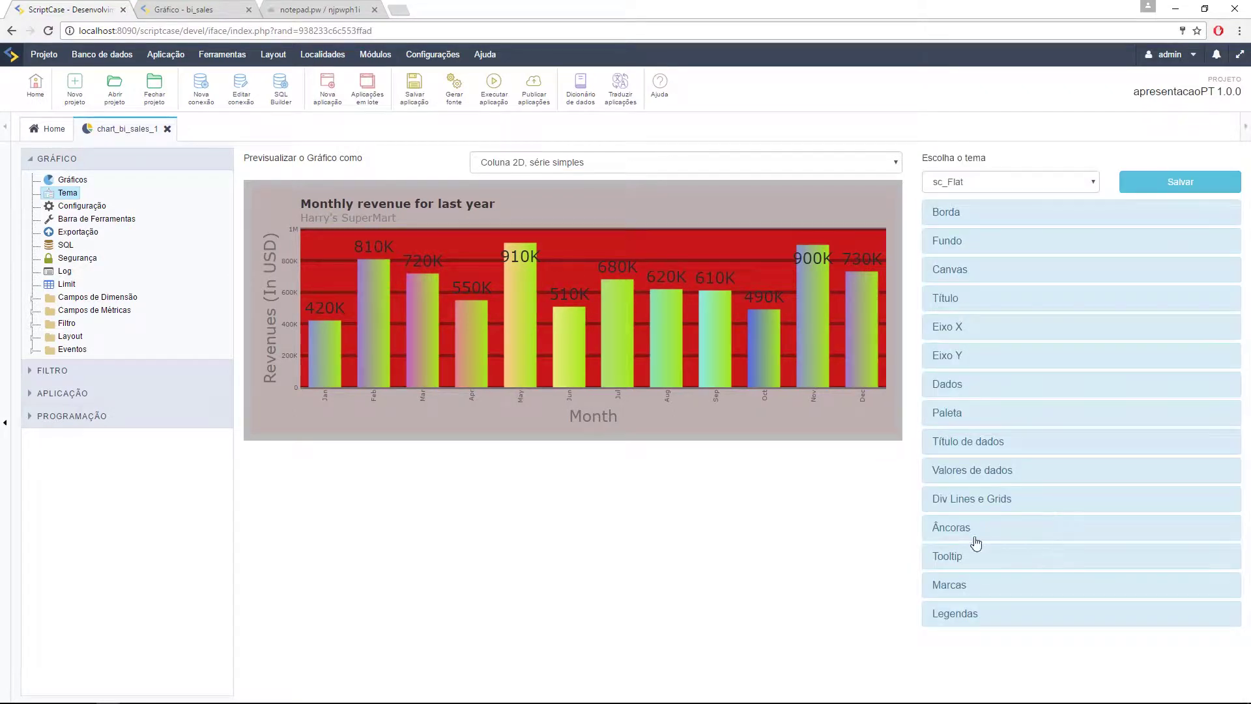
- Review the anchor settings (Âncoras) and preview the chart as Área, multiplas séries and as Linha, série simples
click(977, 531)
scroll(1021, 413, down, 1)
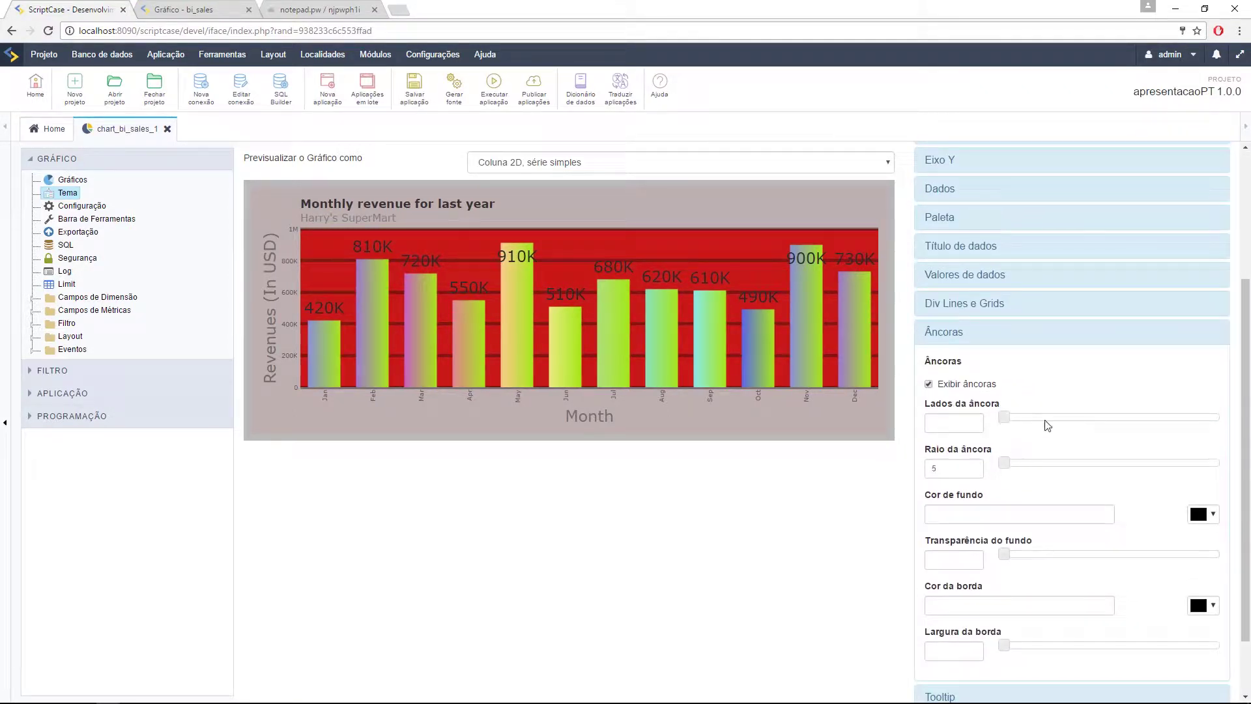
scroll(1062, 430, down, 2)
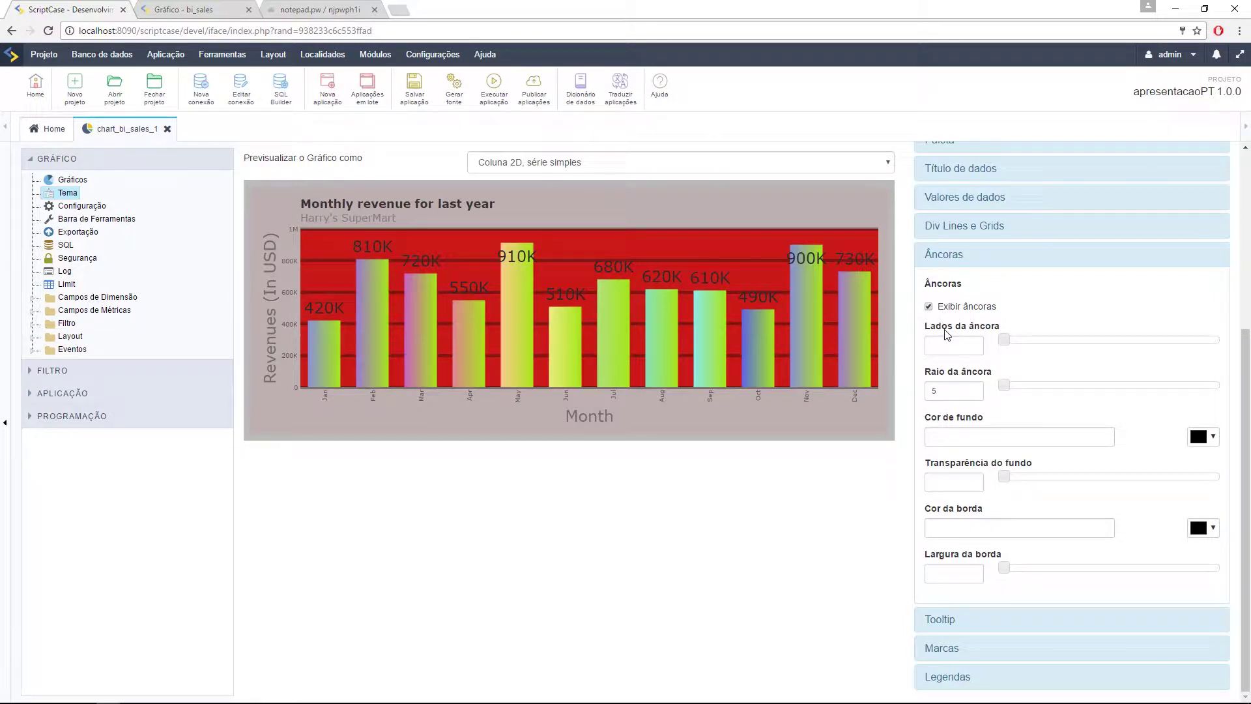
click(580, 164)
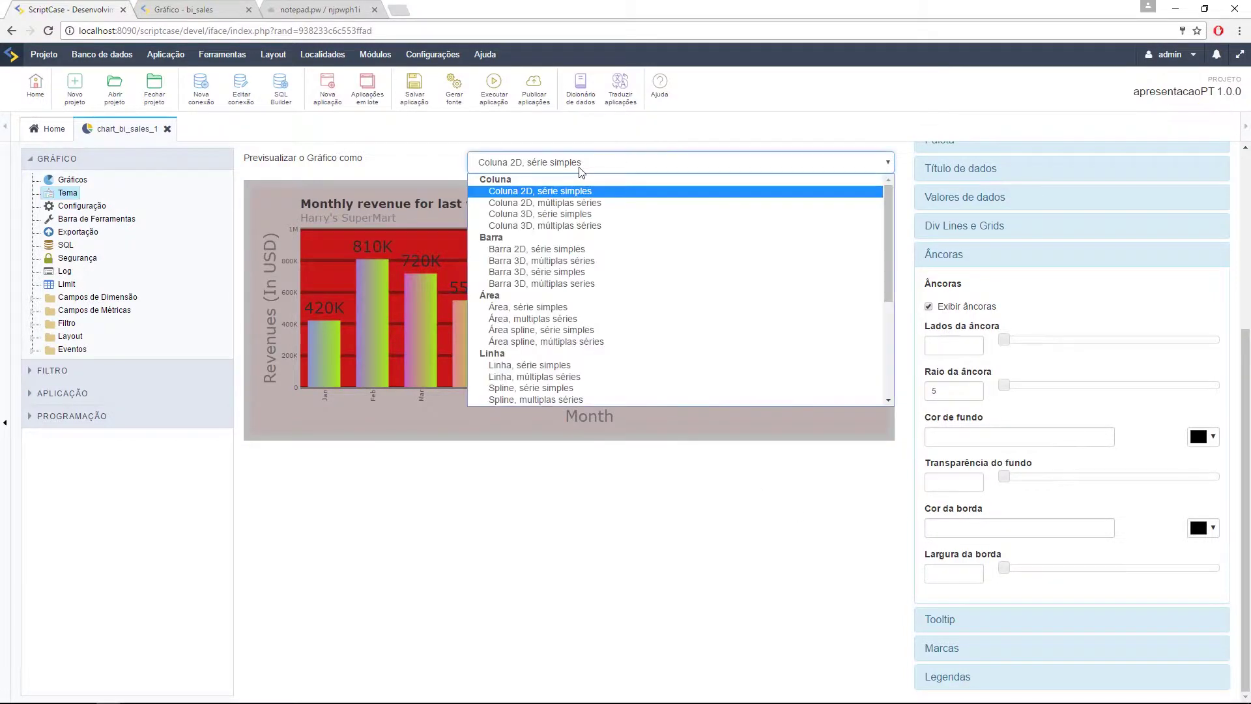
click(594, 320)
mouse_move(679, 274)
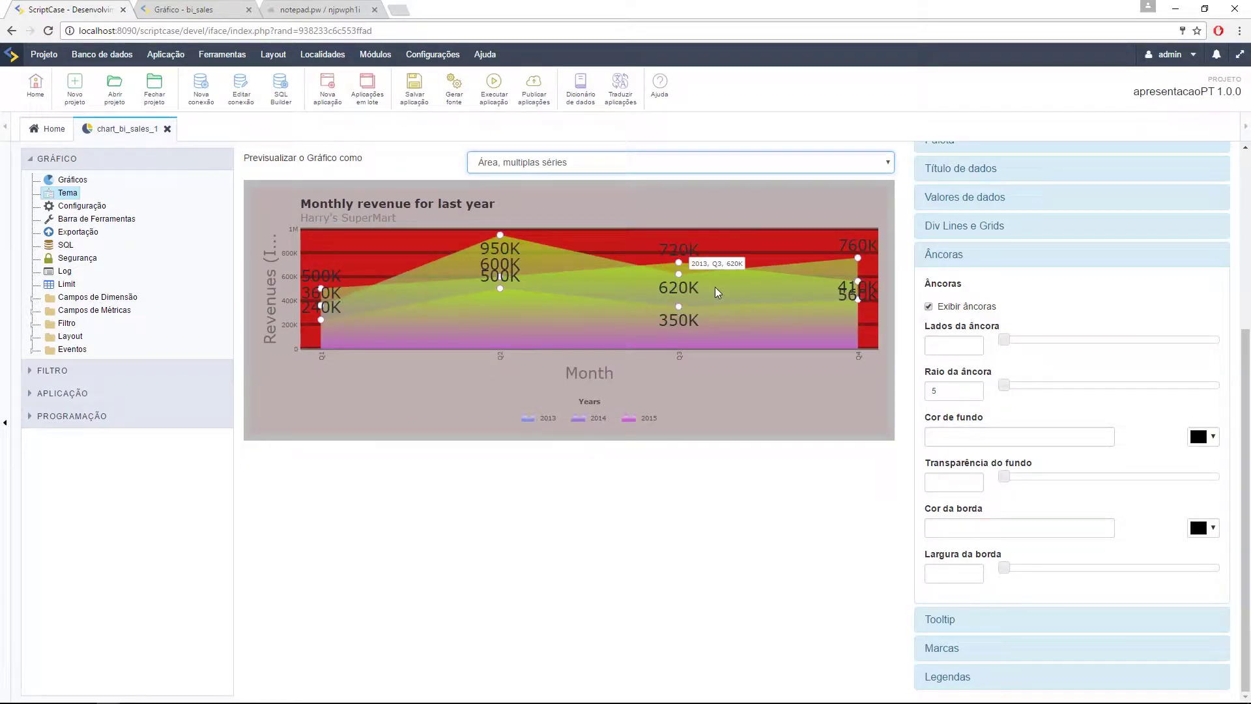
click(622, 167)
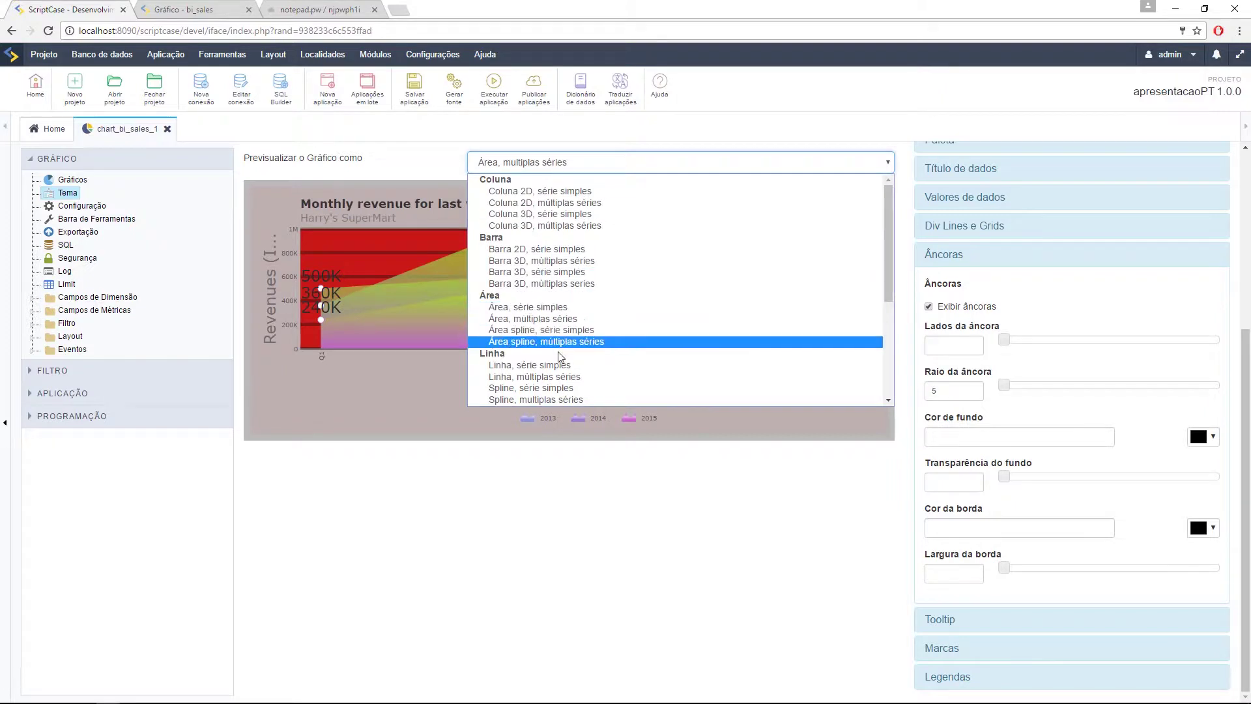
click(566, 368)
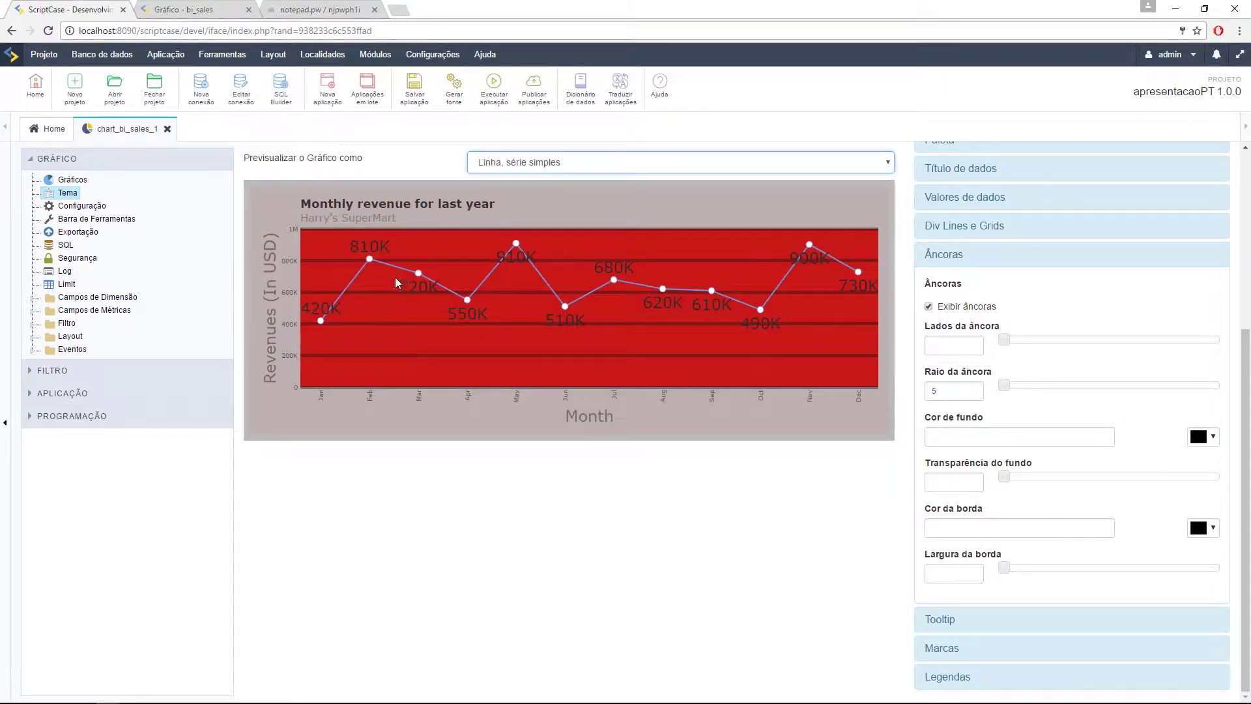
- Switch the chart's theme to sc_Pastel and preview it as Área, multiplas séries
scroll(1042, 326, up, 4)
click(1001, 182)
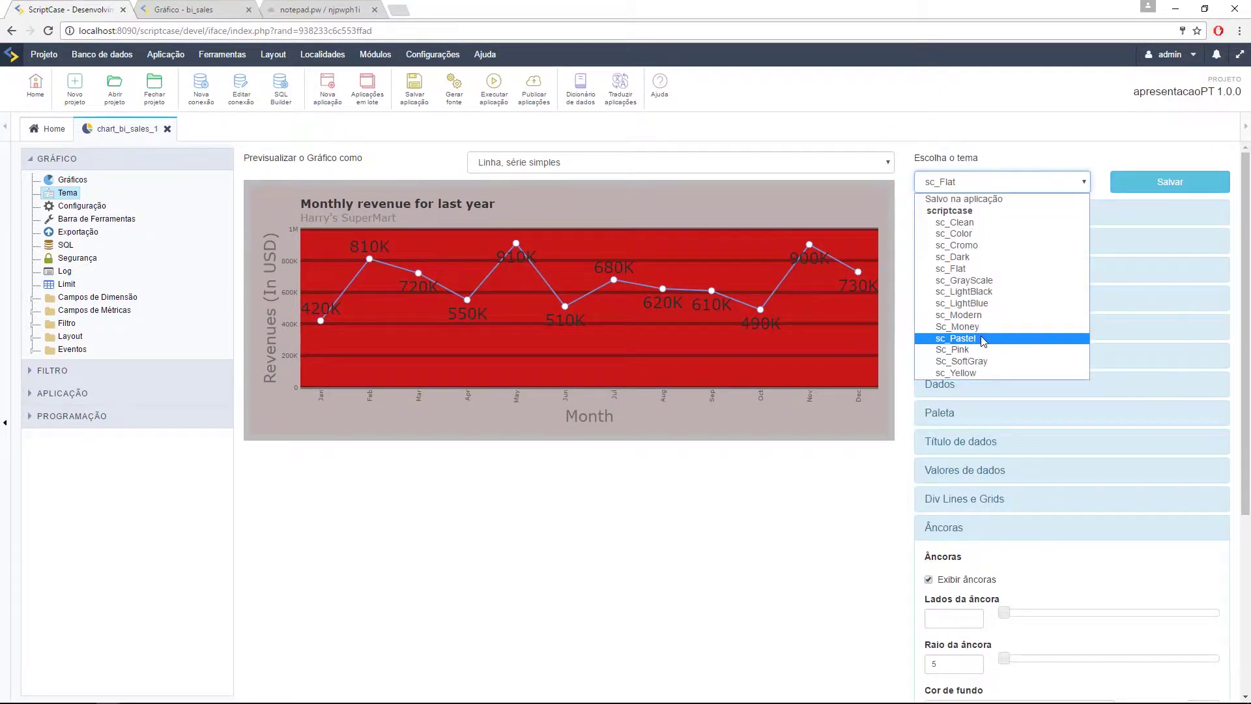
click(987, 339)
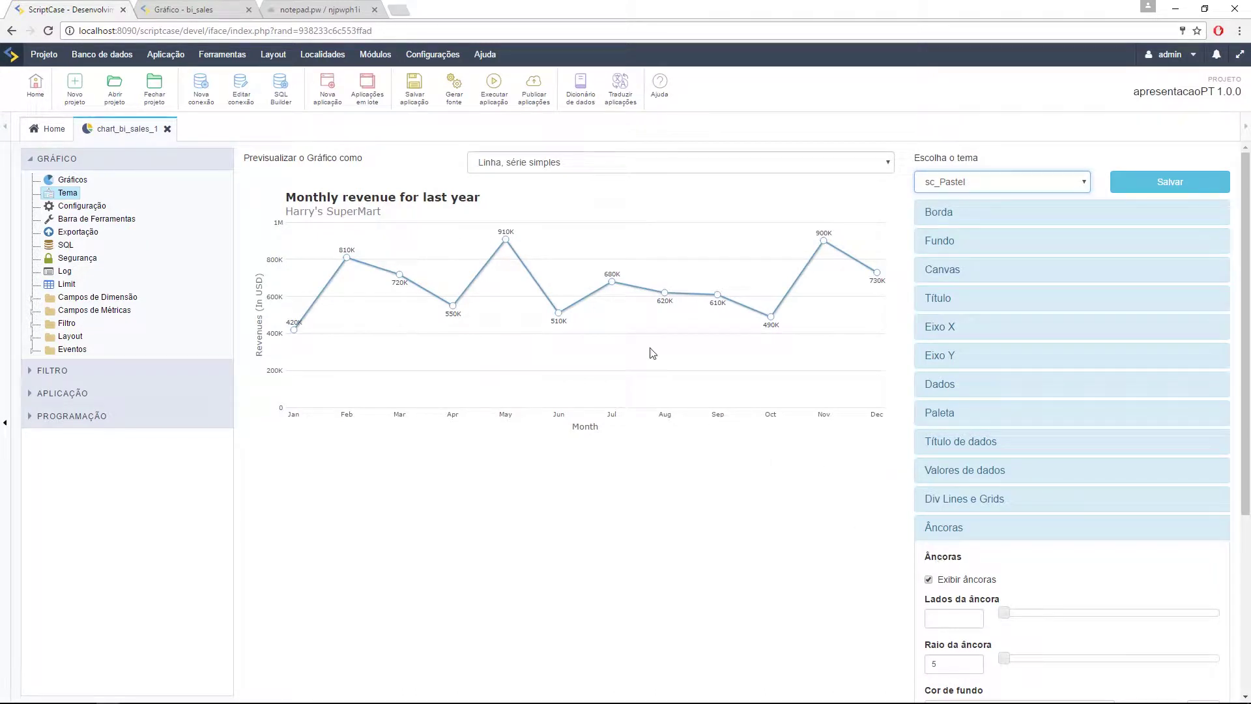
click(599, 164)
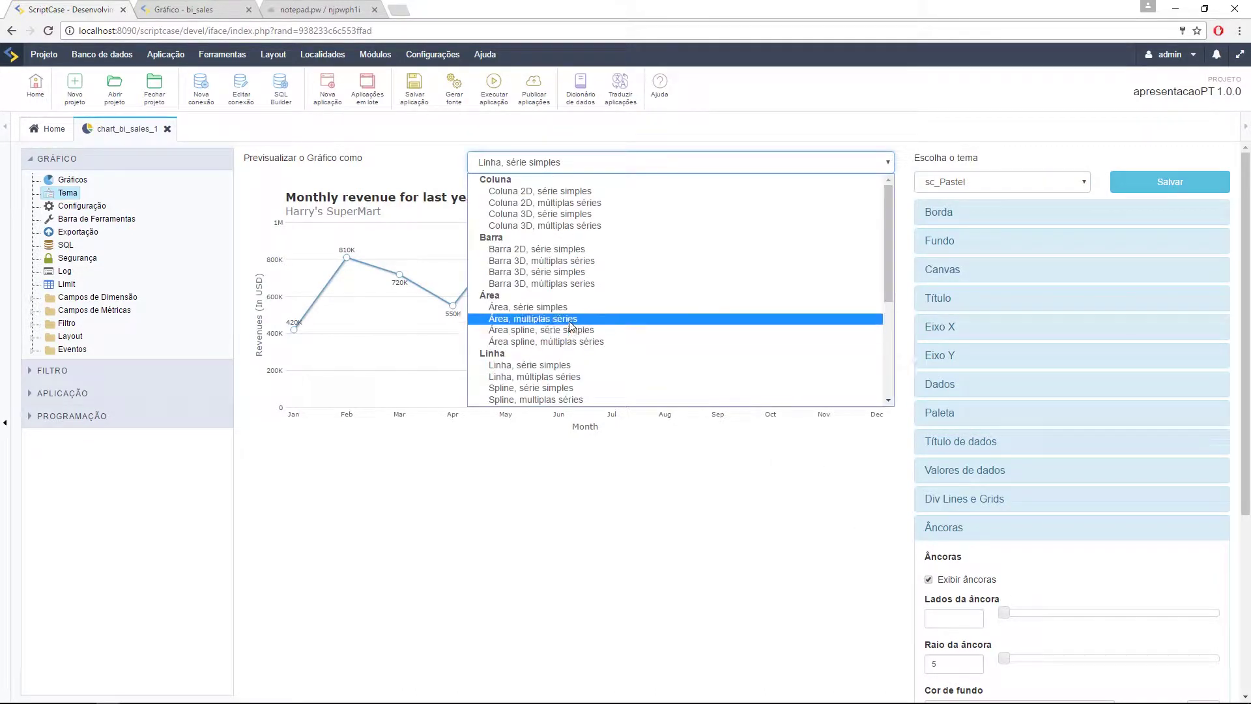
click(533, 318)
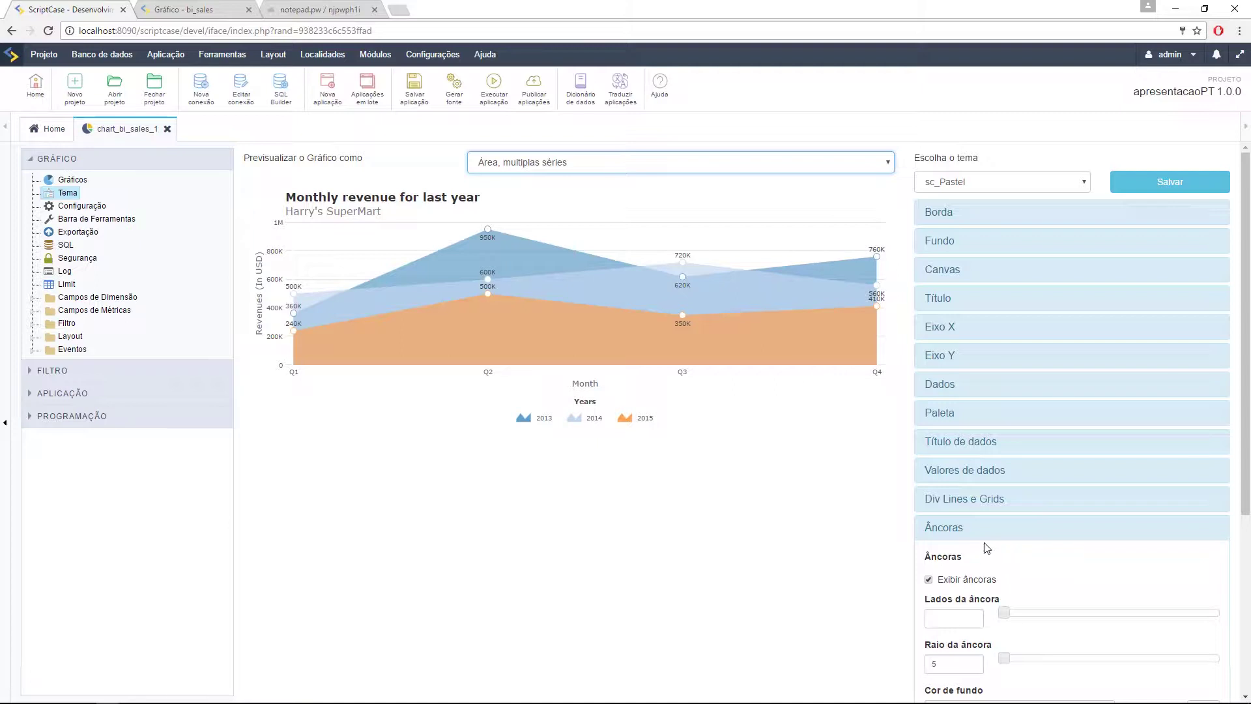
- Set the anchors' background colour (Cor de fundo) to yellow-green #b4dd0b
scroll(983, 552, down, 1)
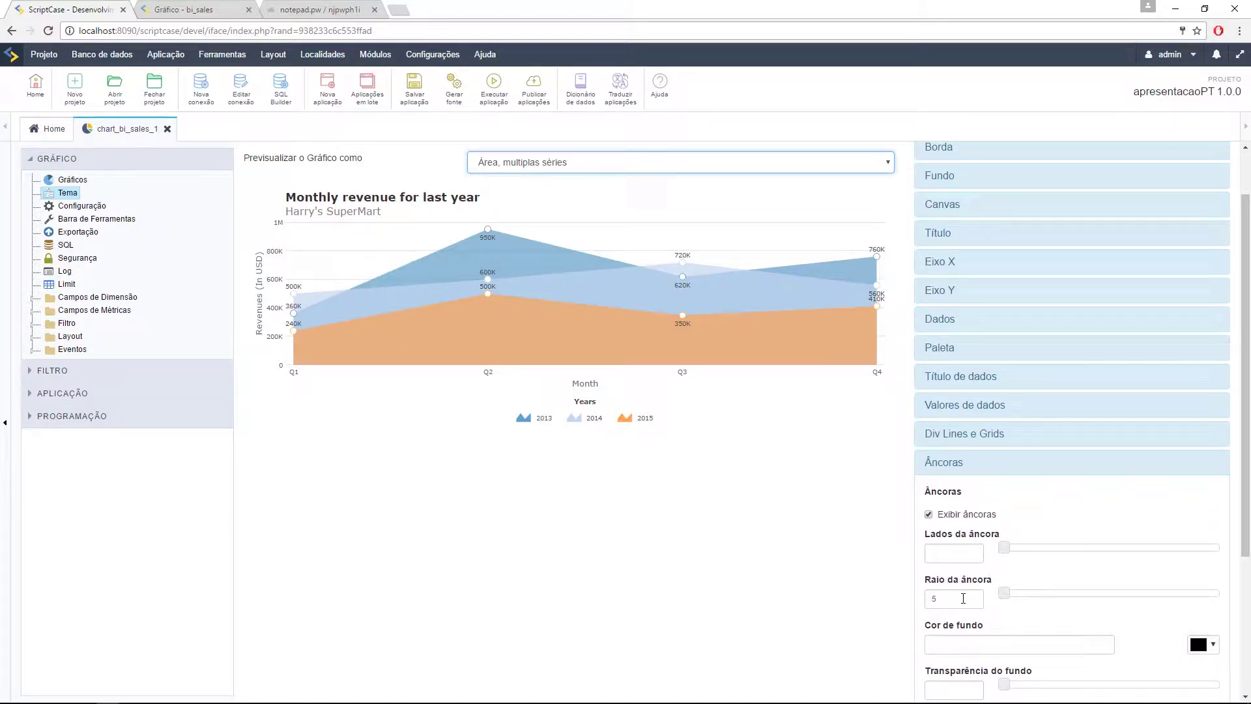
click(954, 554)
scroll(929, 561, down, 1)
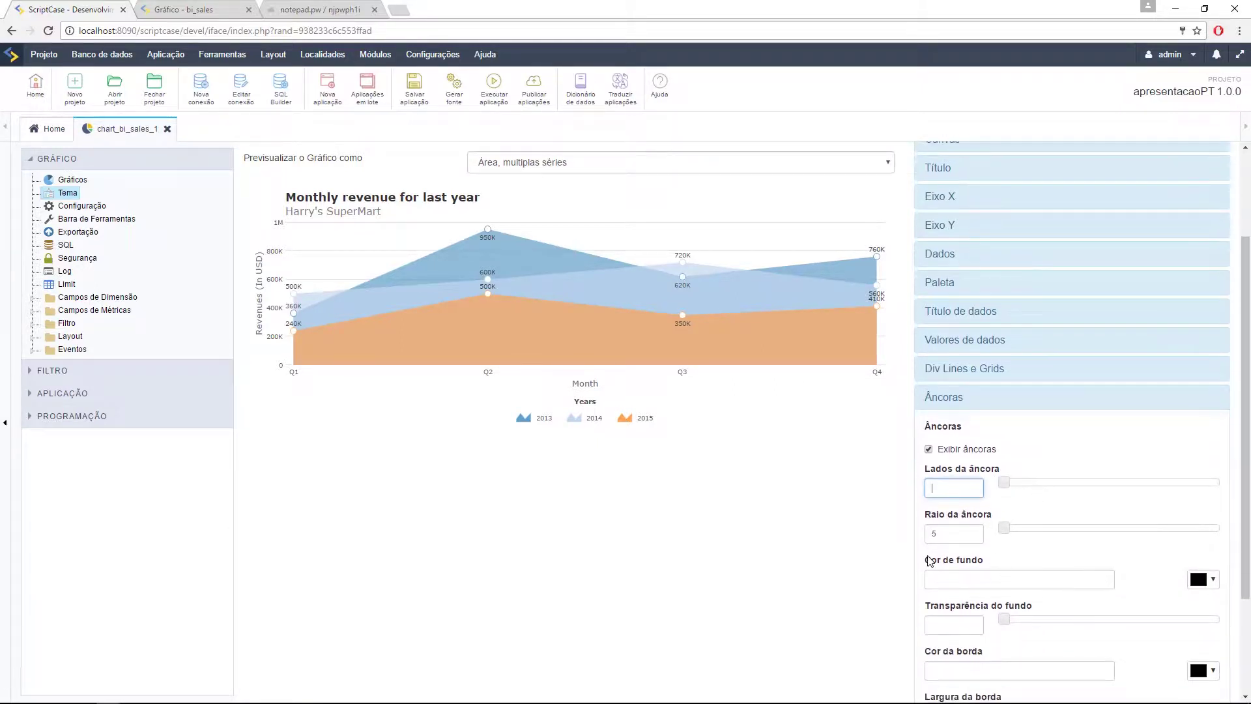
click(1212, 579)
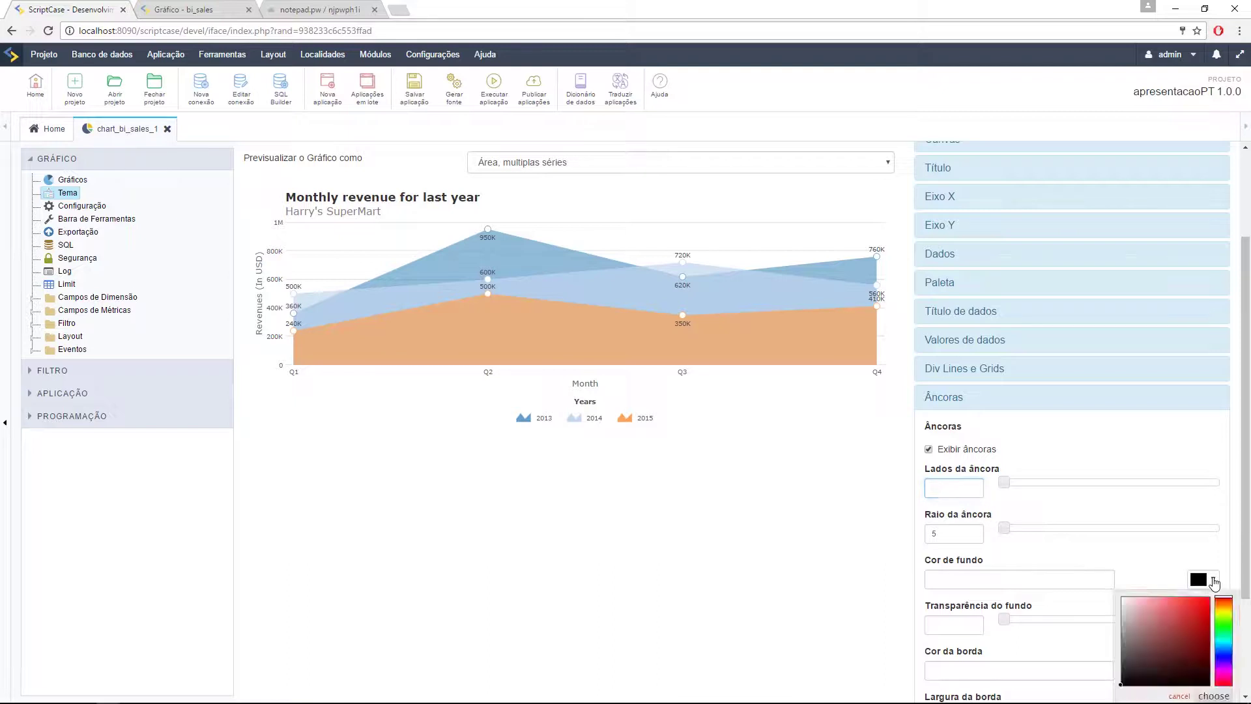
click(1224, 618)
drag(1185, 618, 1205, 613)
click(1155, 564)
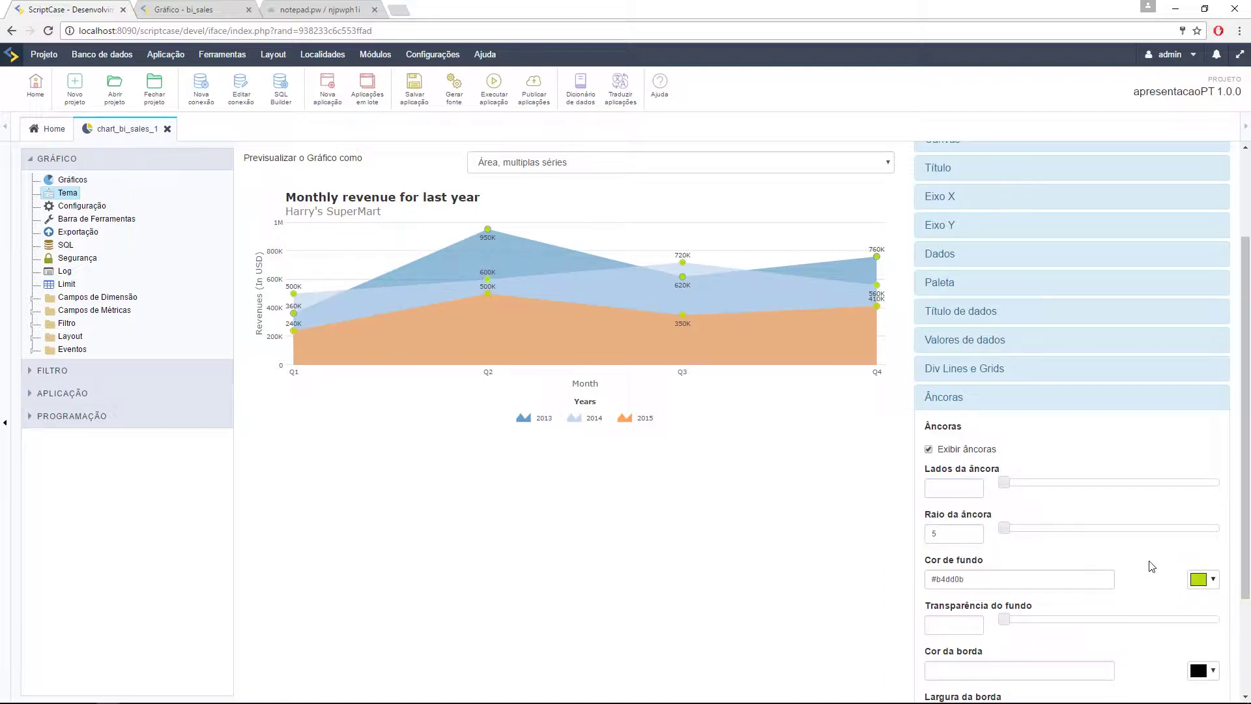
- Set the anchor radius (Raio da âncora) to 10 and collapse the anchor settings
scroll(930, 515, down, 2)
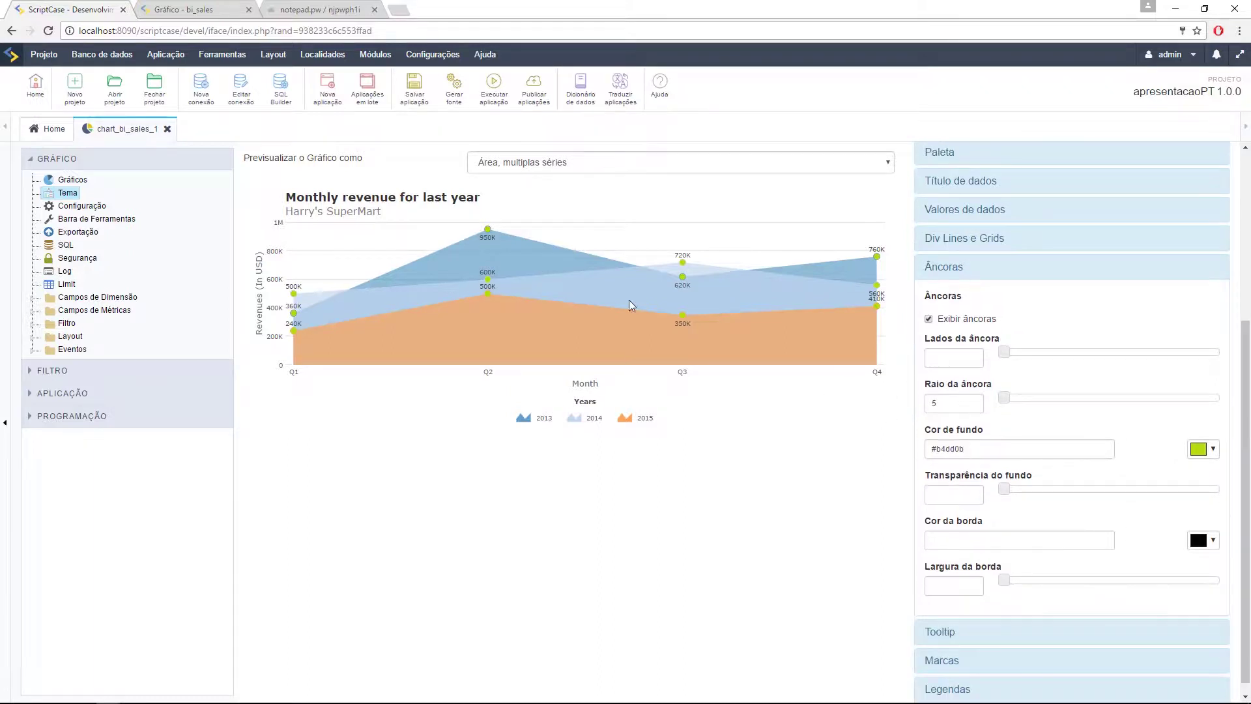
double_click(951, 408)
text(10)
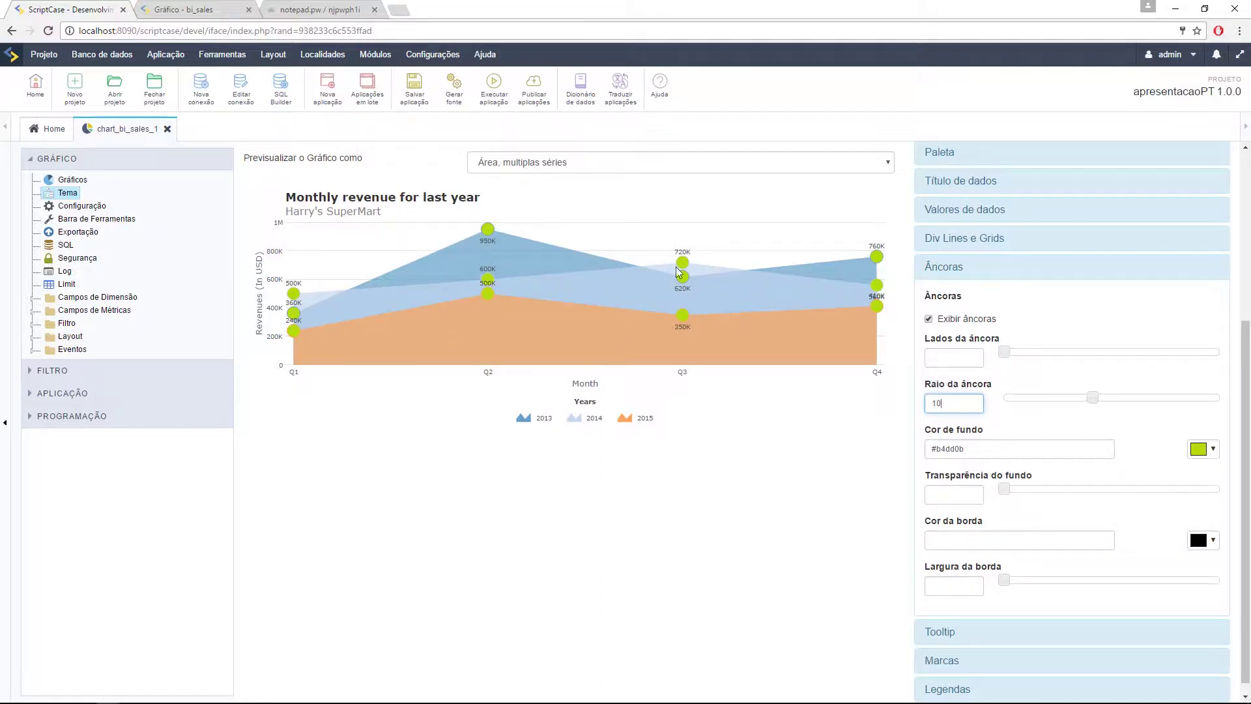
click(989, 269)
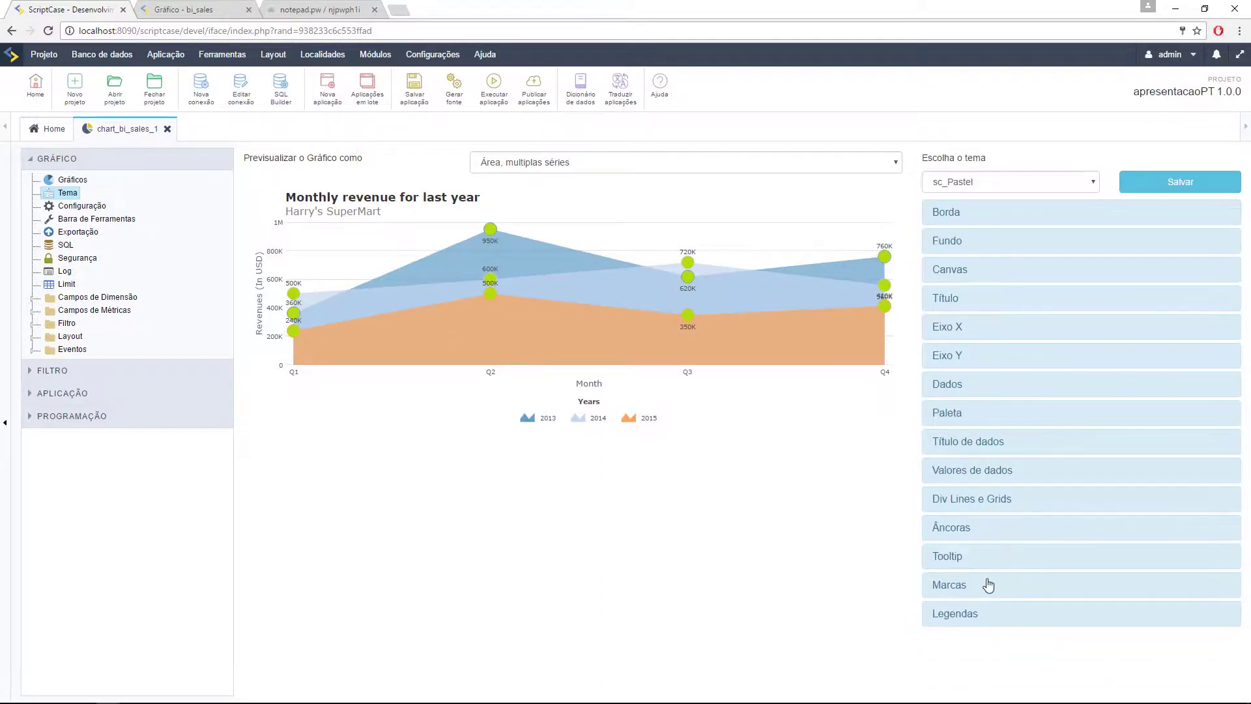
- Review the Tooltip settings against a data point's tooltip in the preview, and collapse them
click(977, 558)
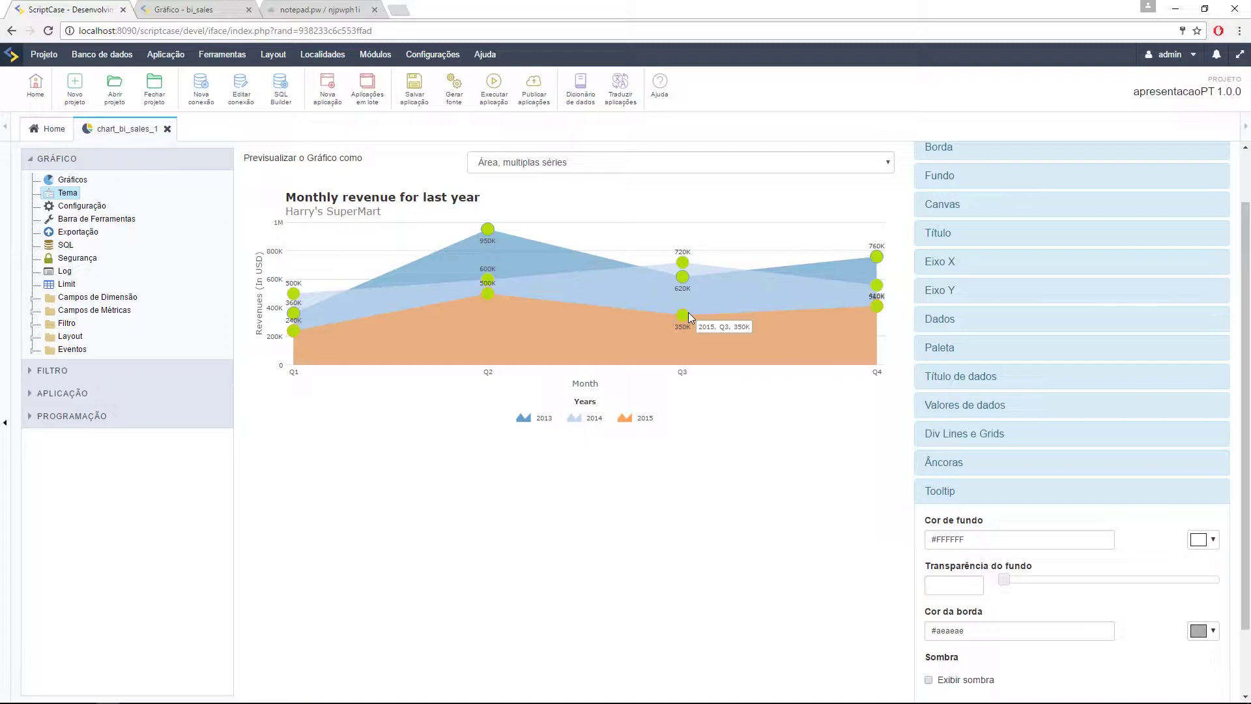
click(1038, 499)
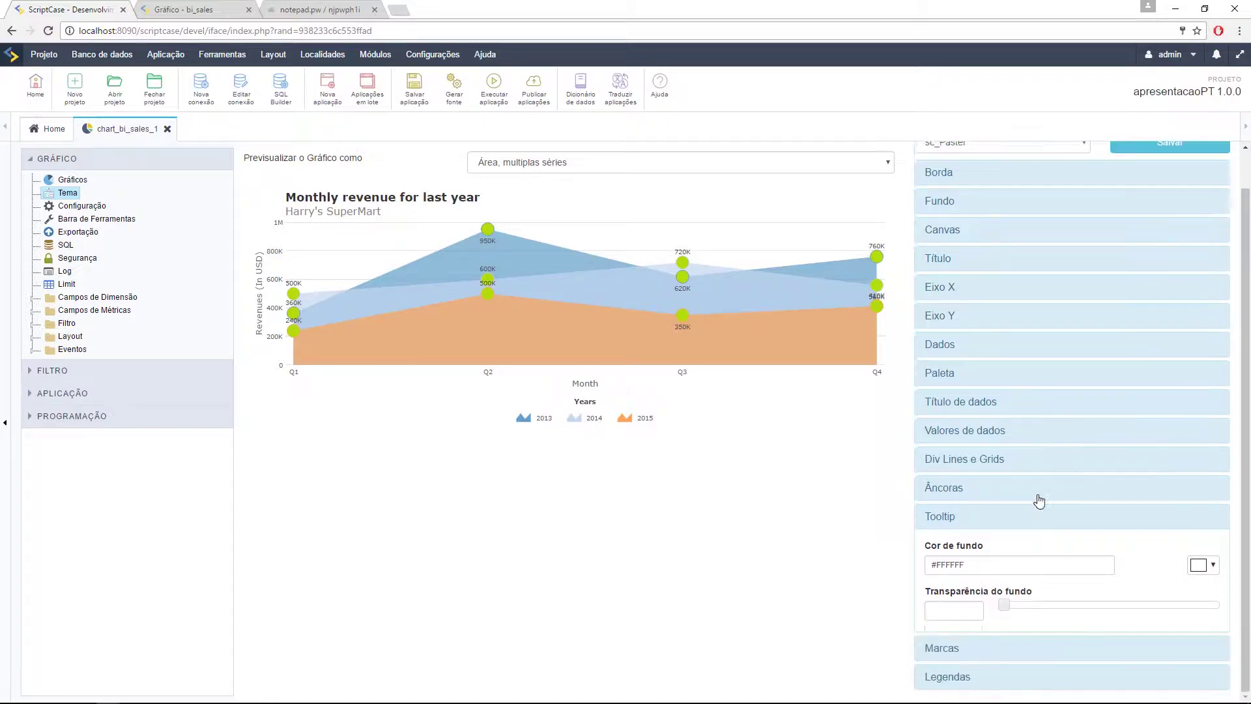
- Expand the theme's Marcas settings and preview the chart as Gauge semicircular
click(1006, 586)
scroll(984, 547, down, 2)
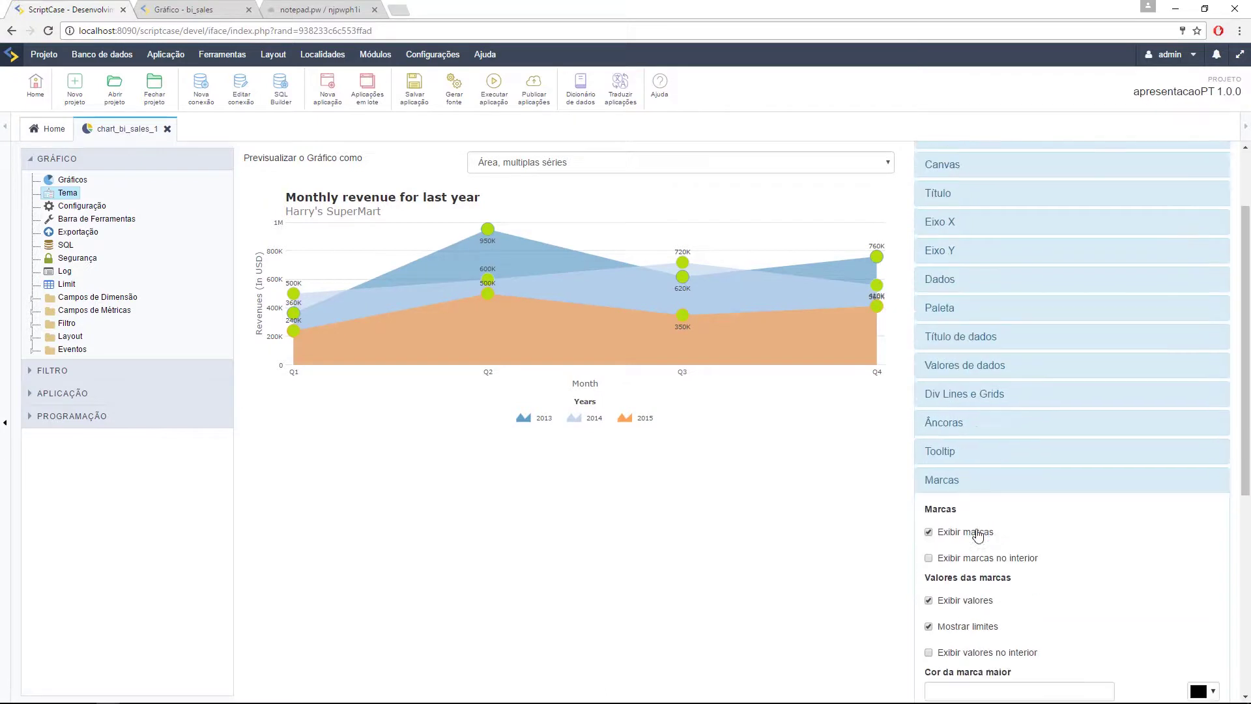
scroll(981, 541, down, 5)
scroll(997, 482, up, 2)
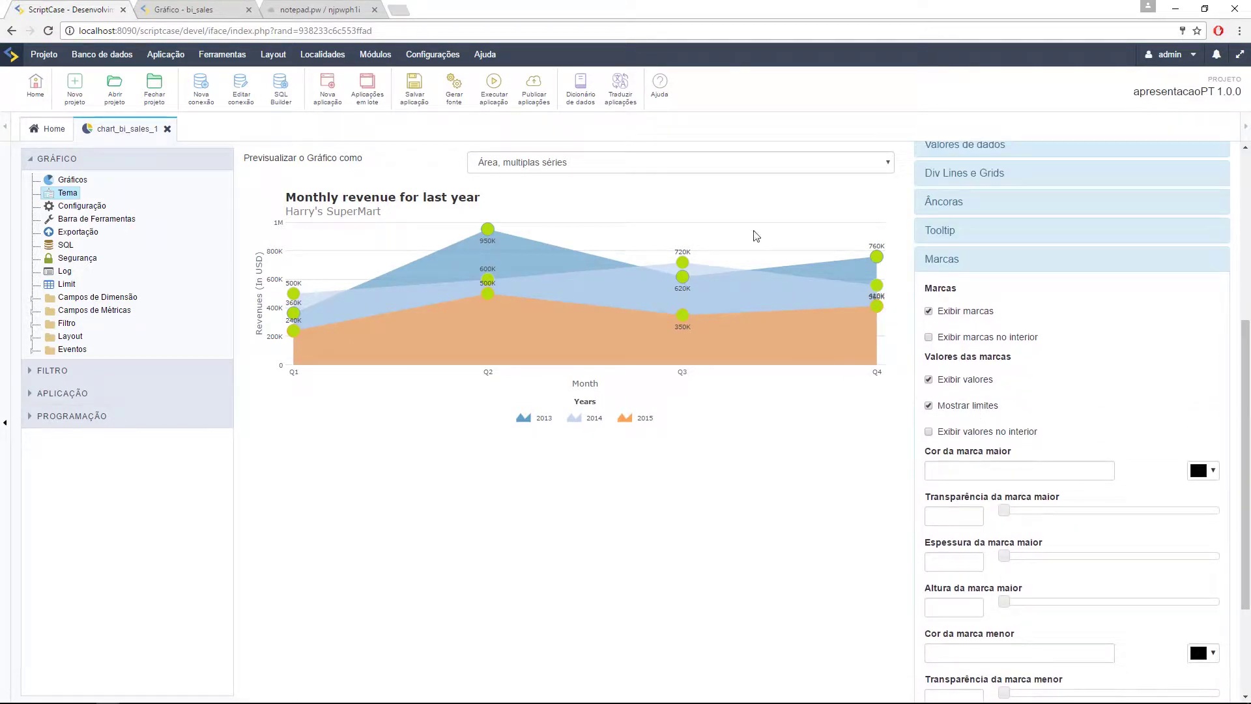
click(690, 171)
scroll(544, 351, down, 5)
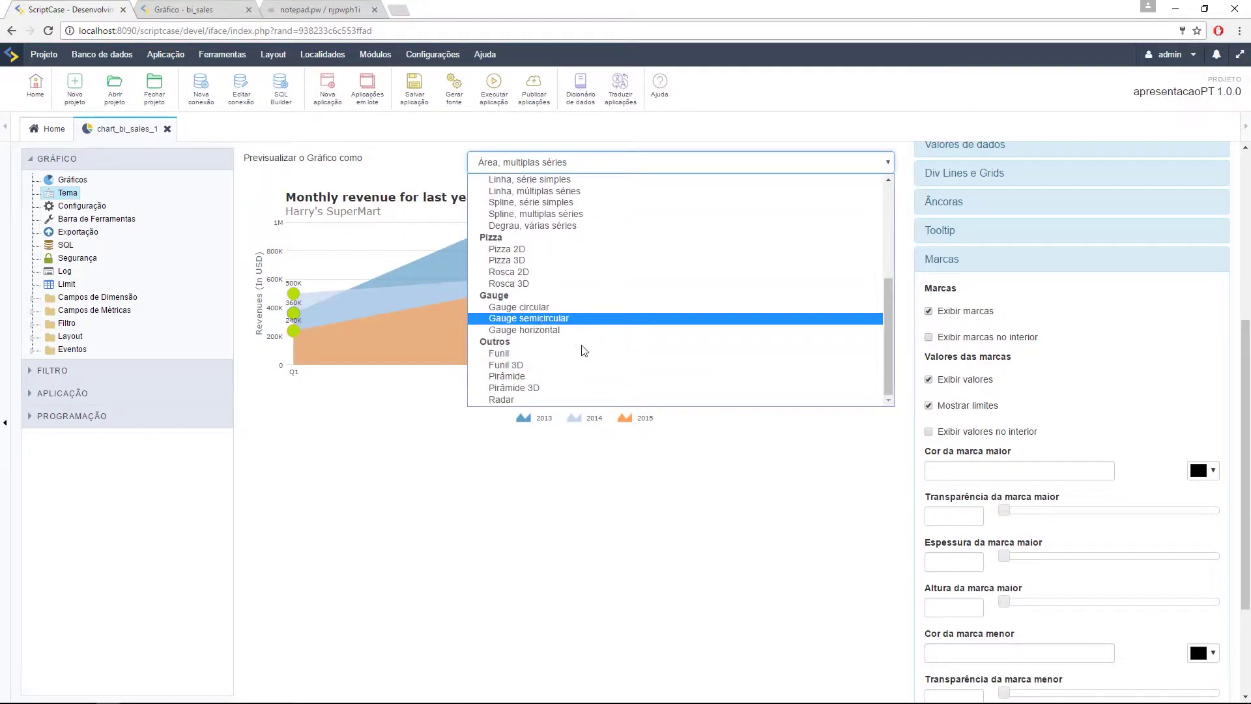
click(528, 318)
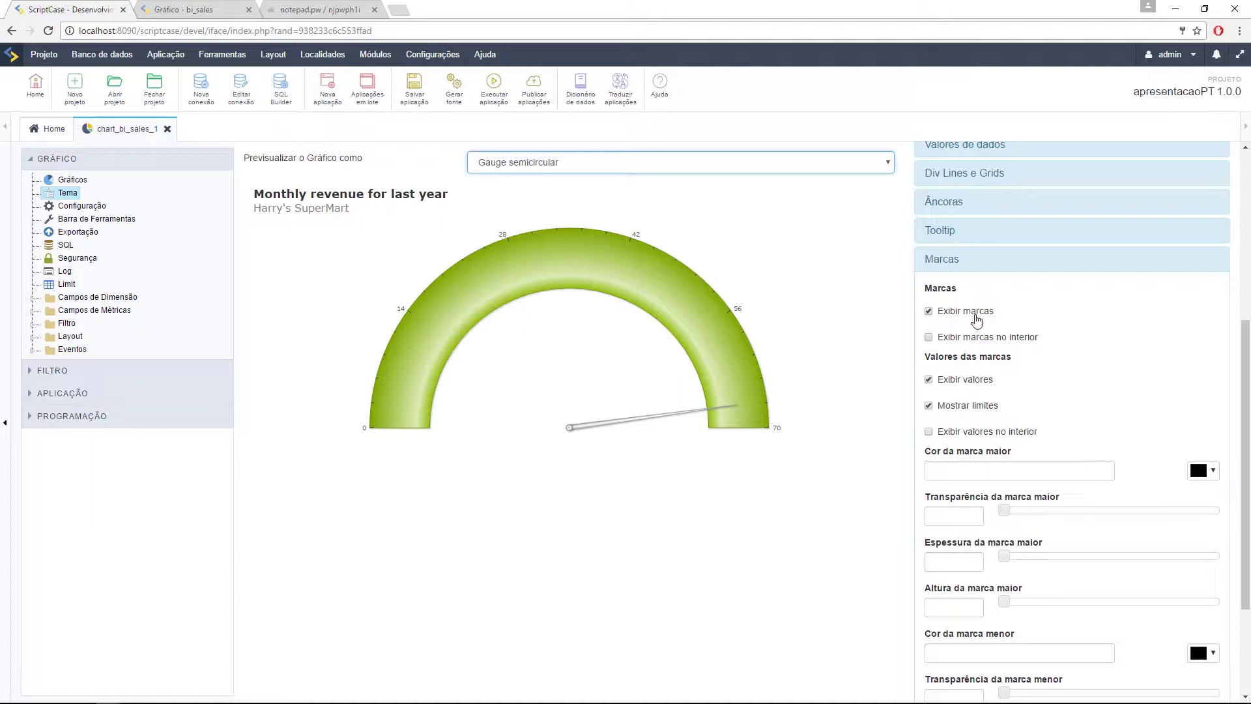
- Set the major mark thickness (Espessura da marca maior) to 5 and collapse the Marcas settings
click(953, 560)
text(4)
key(BackSpace)
text(5)
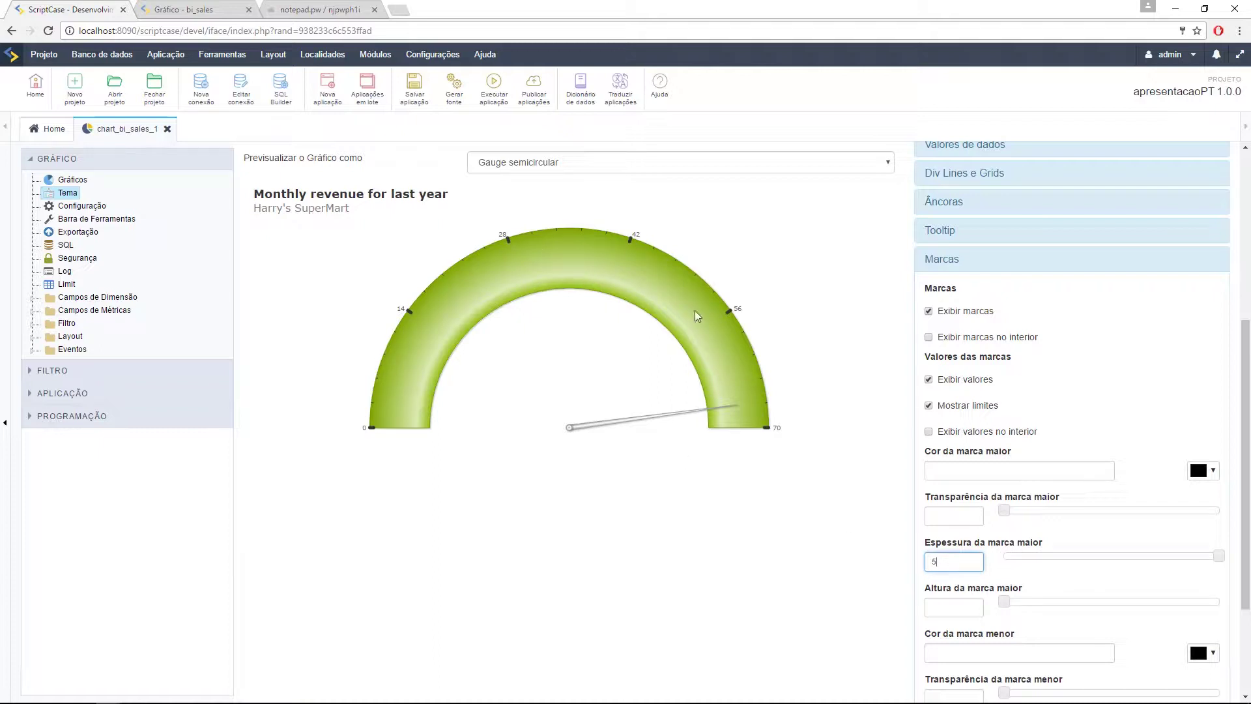
click(999, 267)
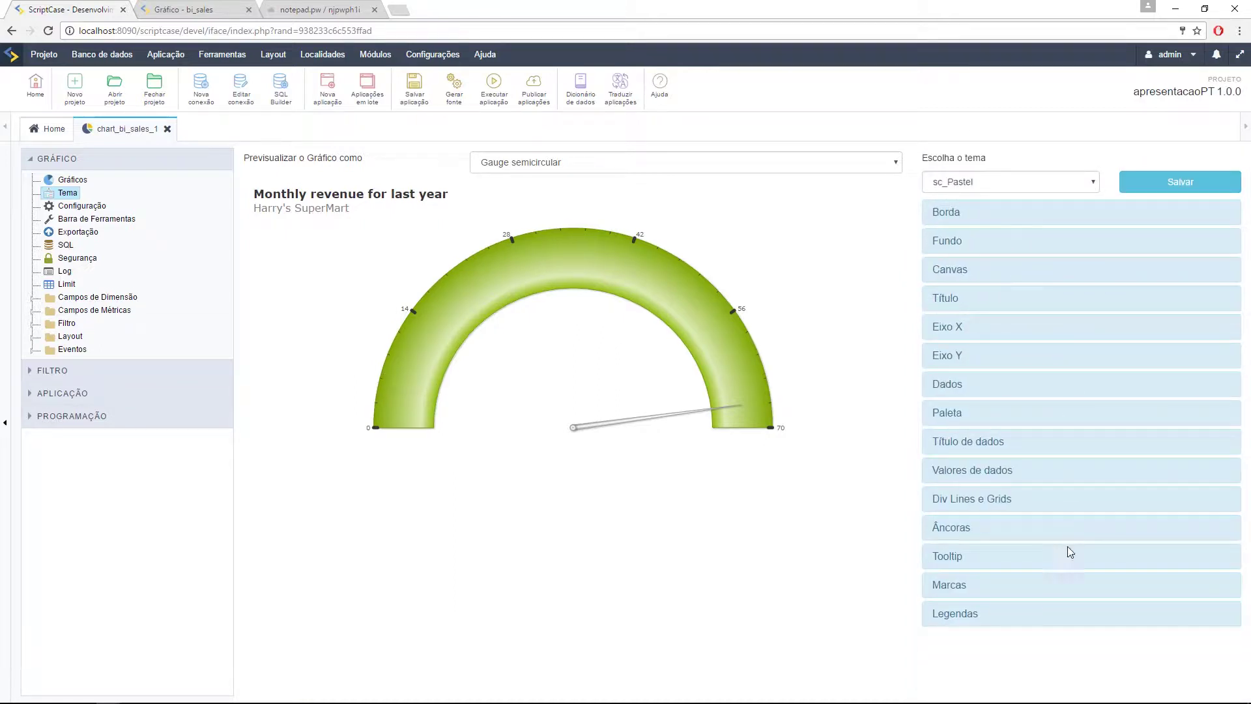
- Review the Legendas settings with the chart previewed as Área, multiplas séries, and collapse them
click(1009, 618)
scroll(966, 517, down, 5)
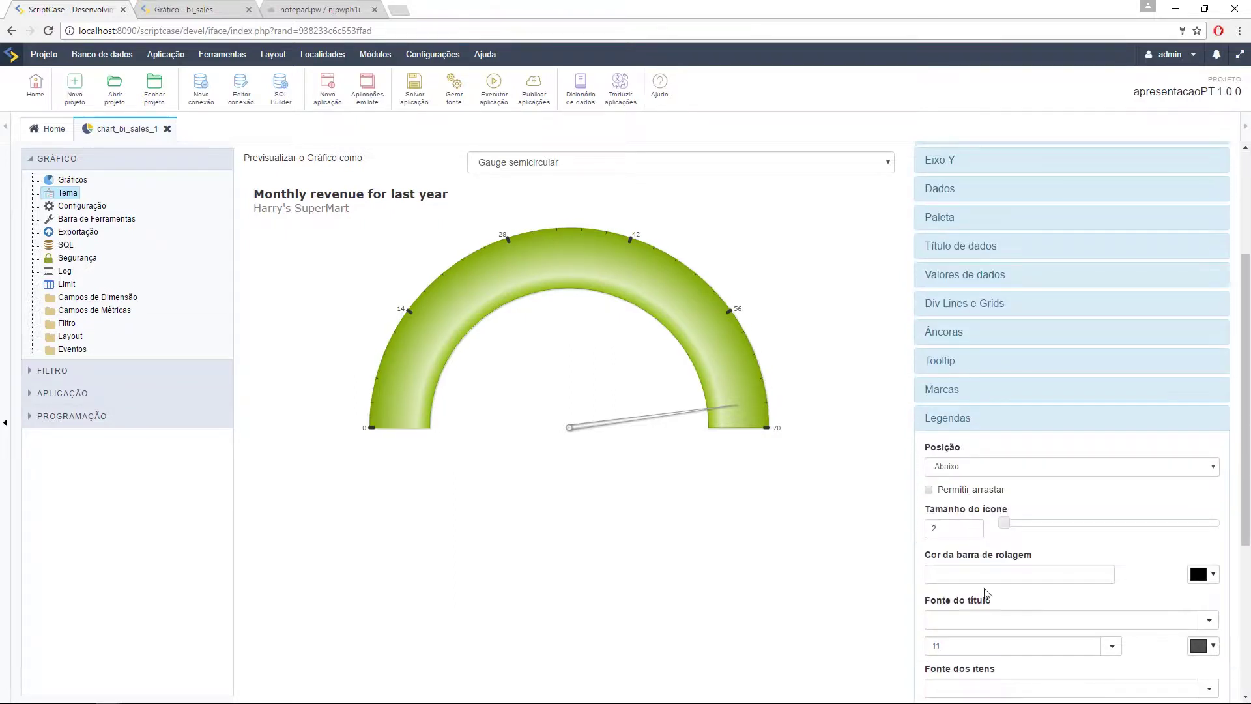
click(549, 162)
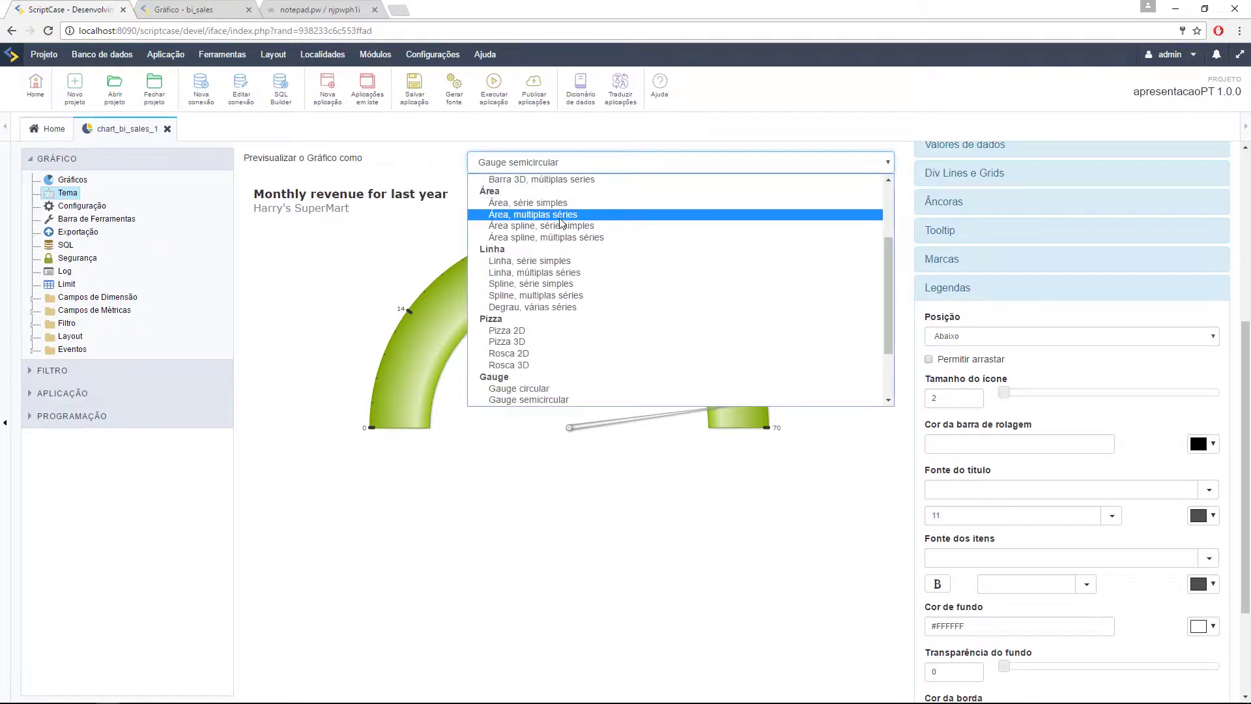
click(559, 216)
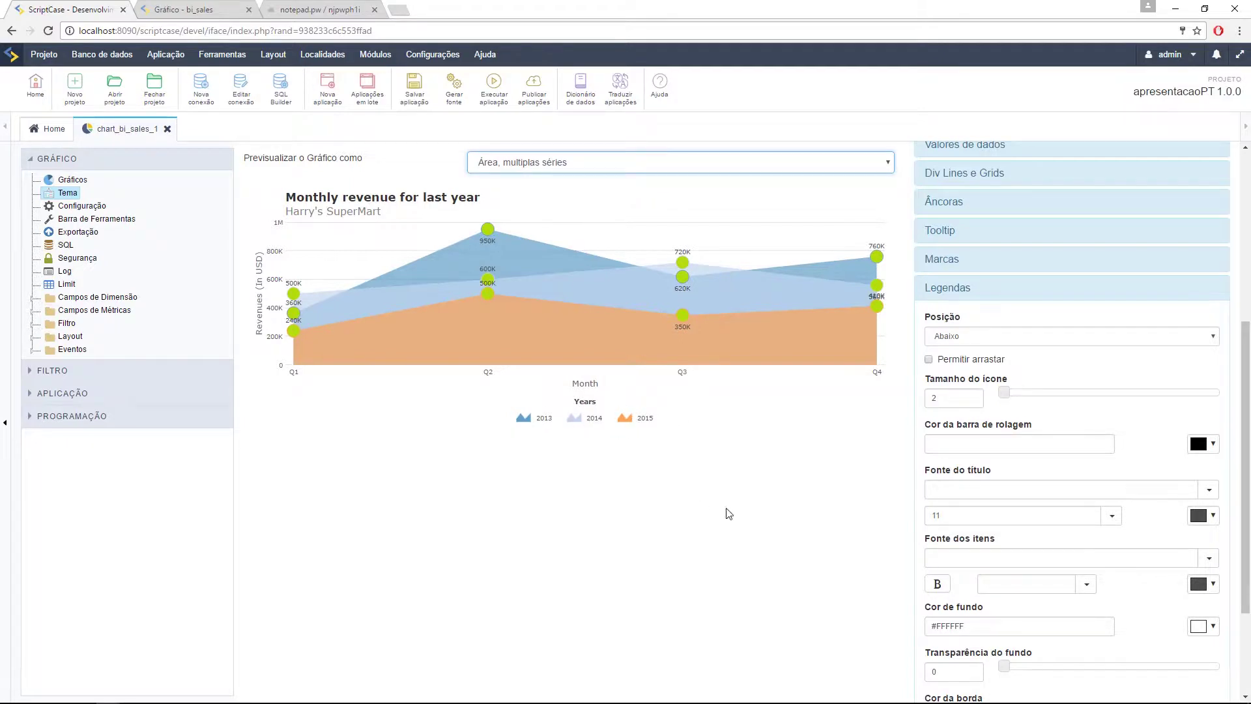
scroll(995, 514, down, 2)
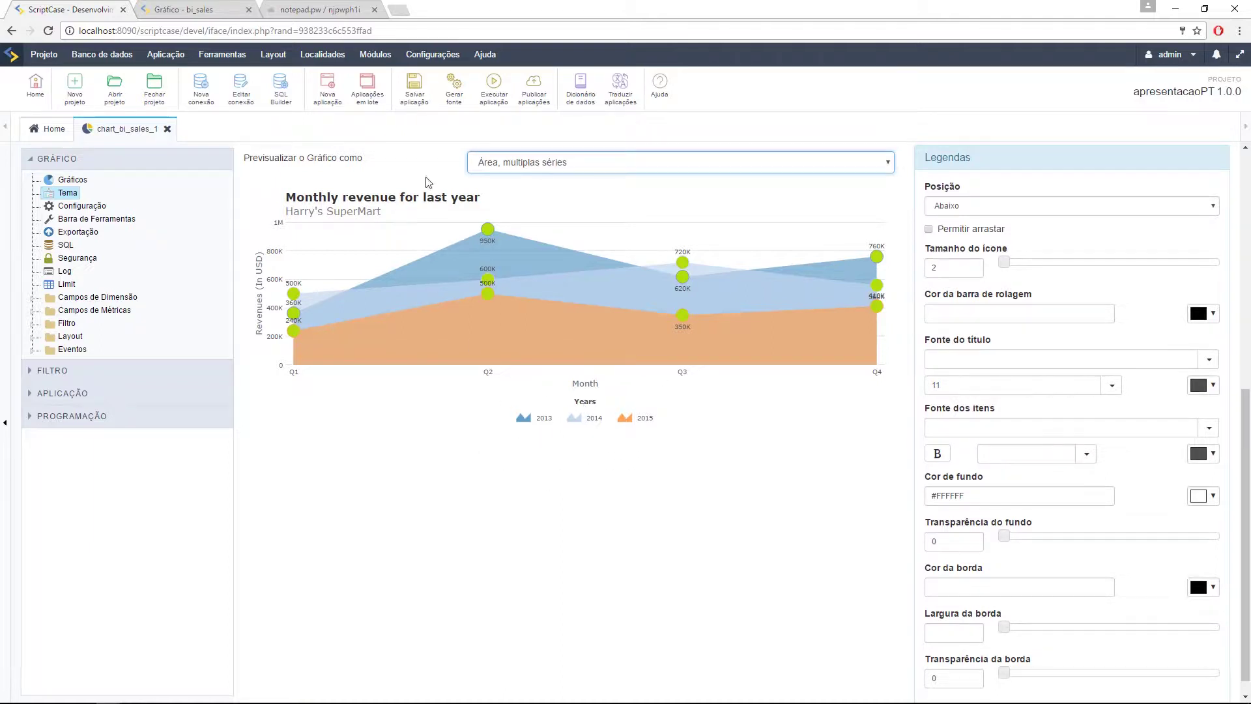
click(550, 171)
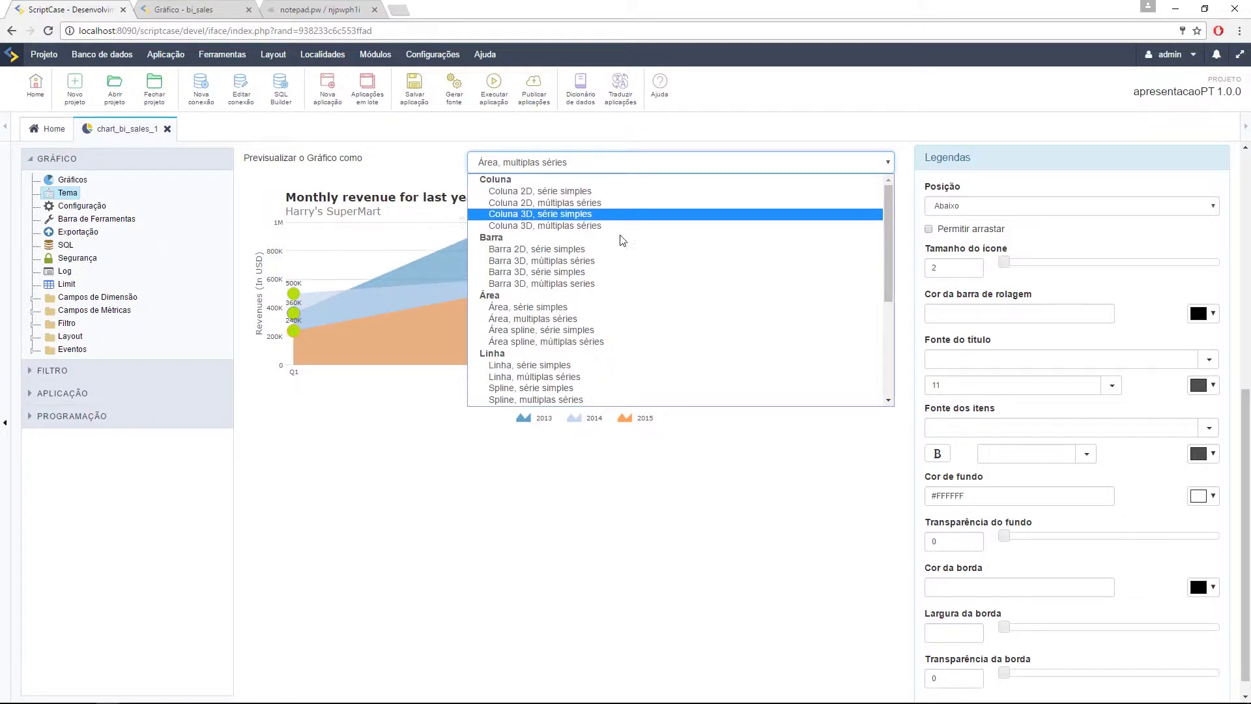
click(628, 529)
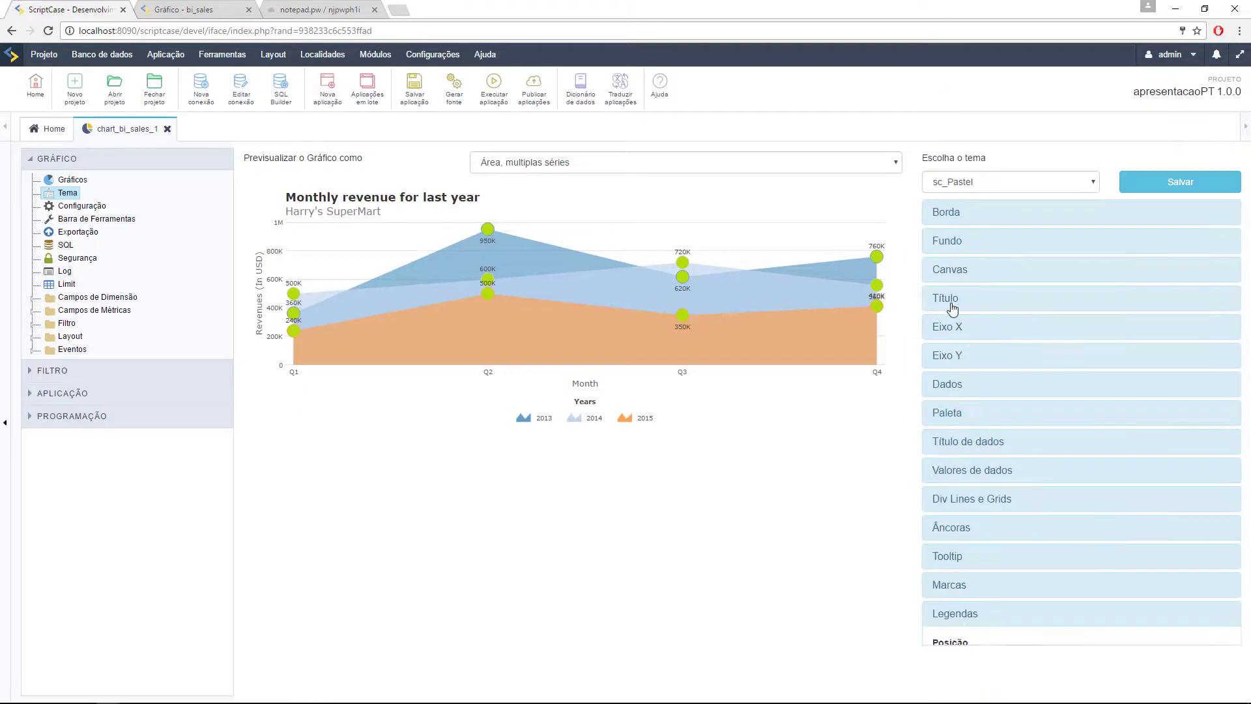
click(982, 166)
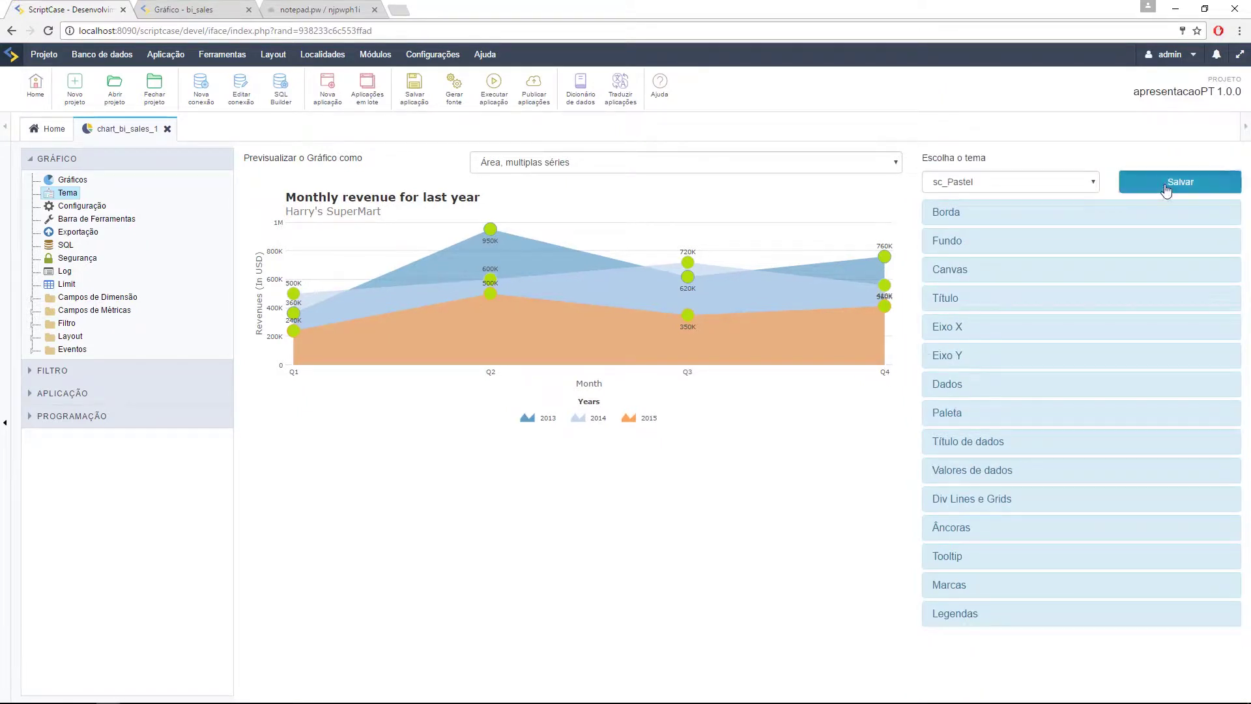
- Start saving the modified theme, cancel the save, and open the chart theme manager (Temas para os Gráficos)
click(1134, 184)
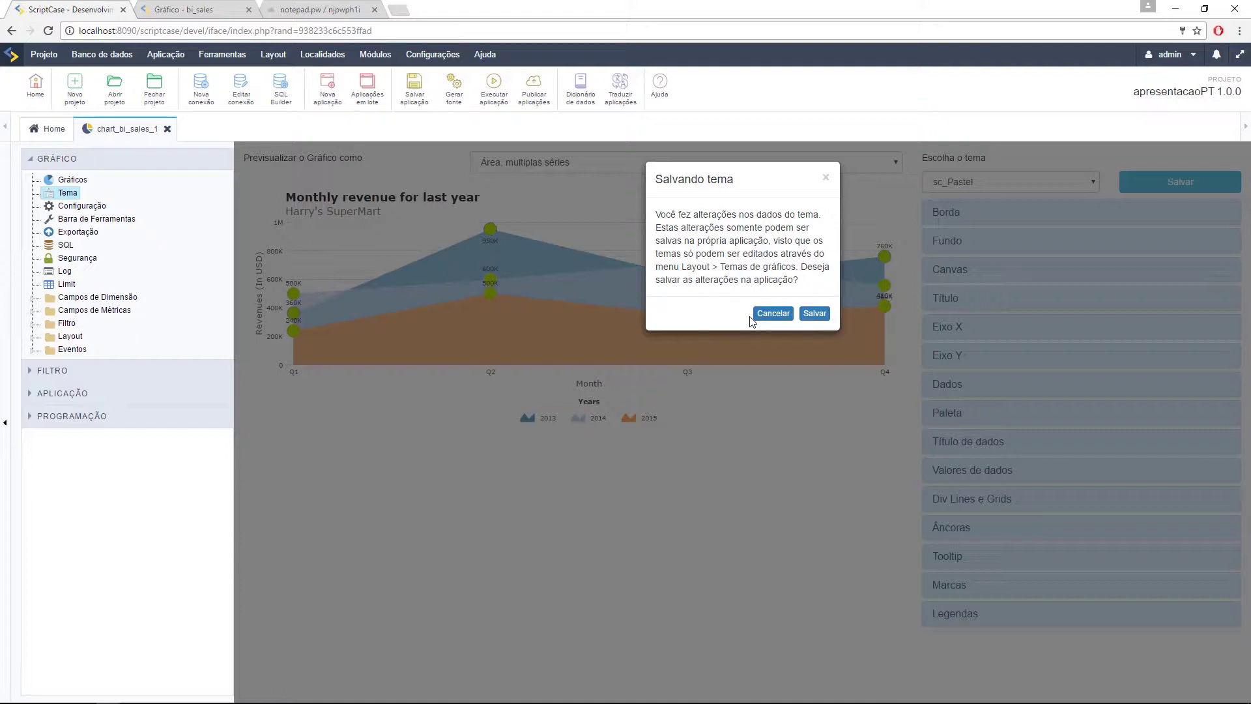
click(774, 314)
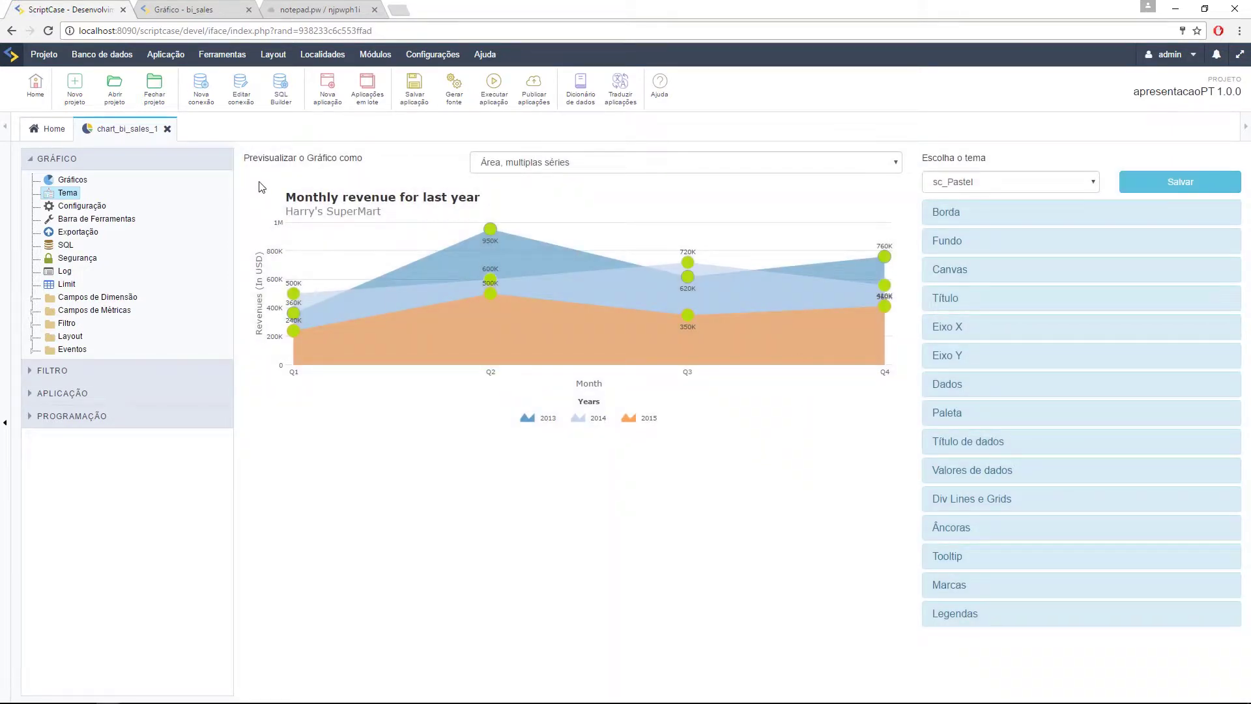
click(273, 55)
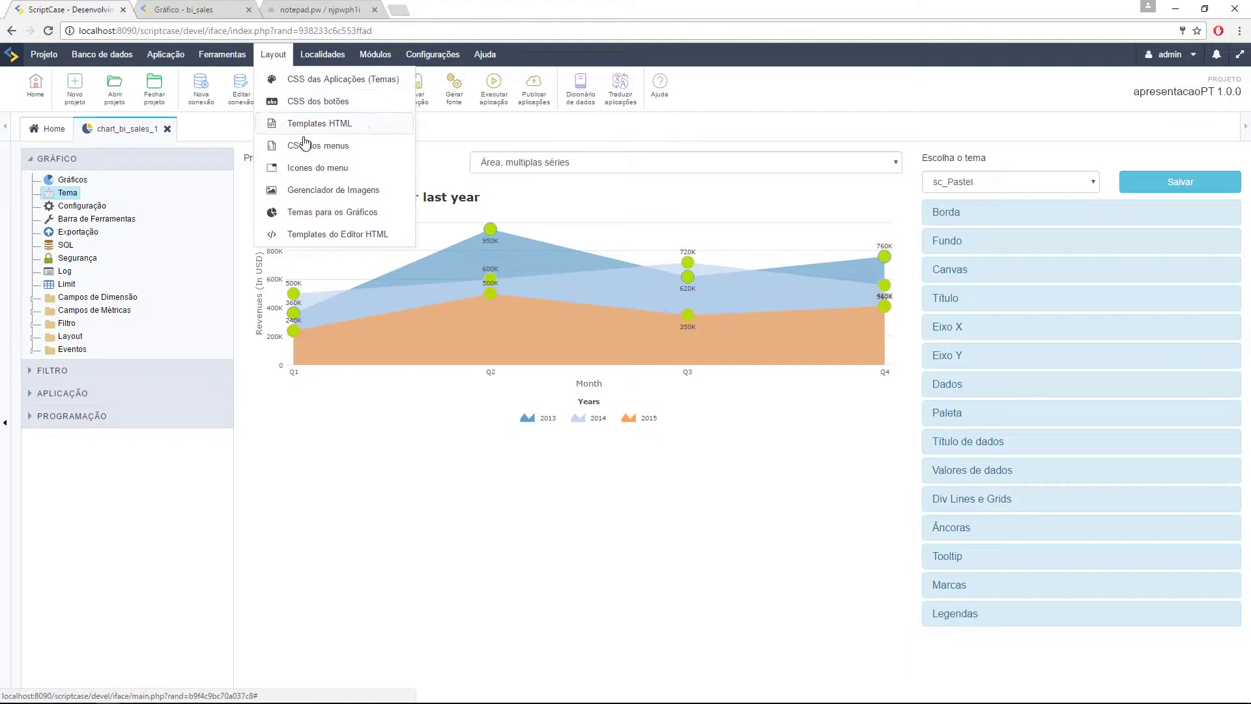
click(320, 212)
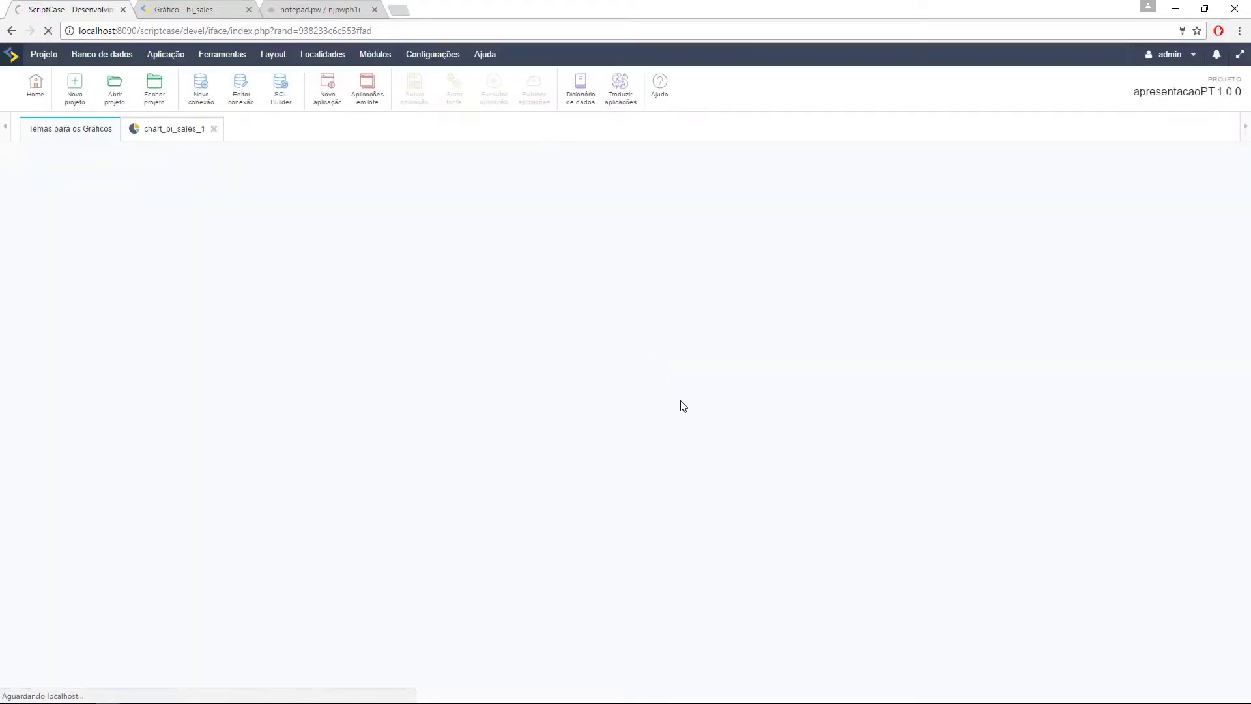
- Copy the sc_Flat theme to a new Público theme named teste
click(93, 194)
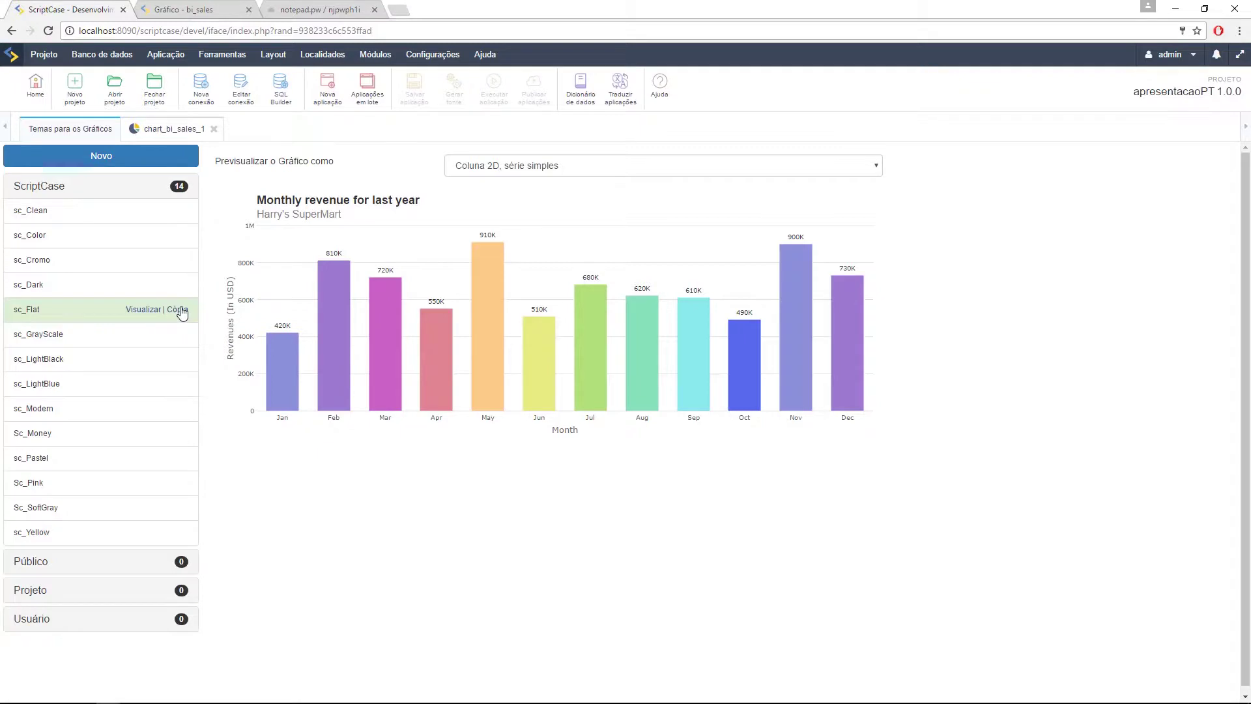
click(180, 310)
click(537, 257)
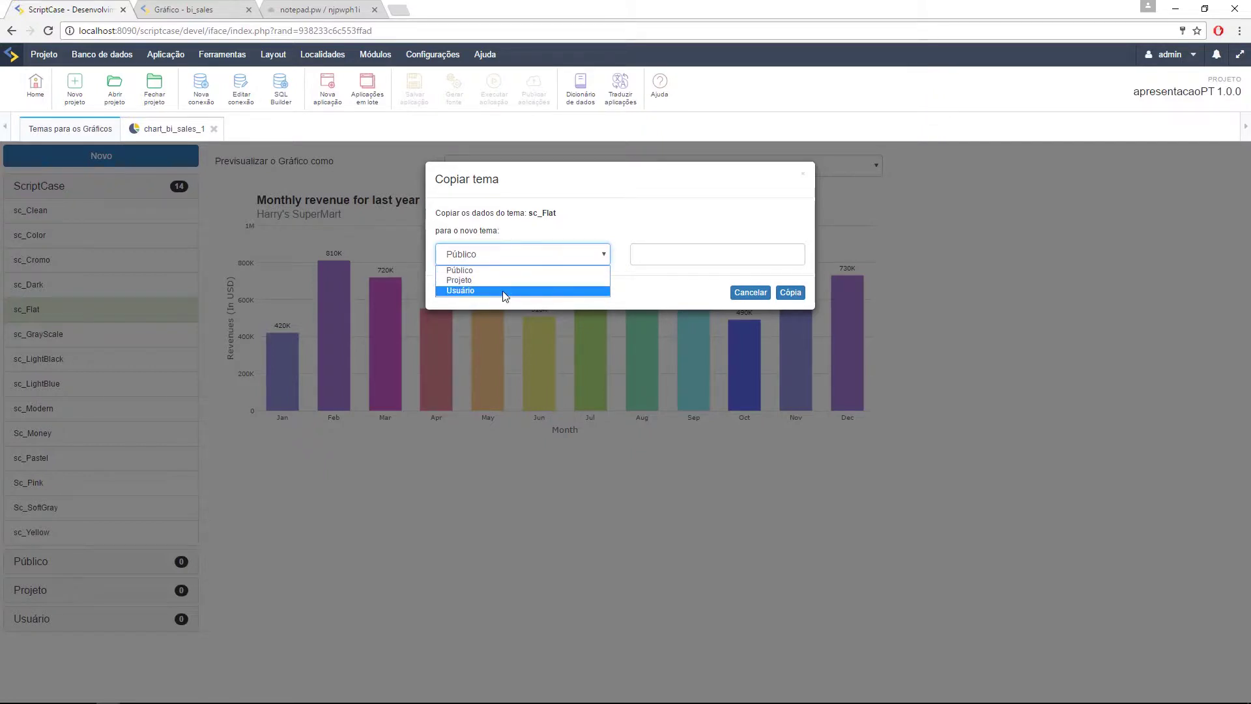
click(522, 271)
click(646, 256)
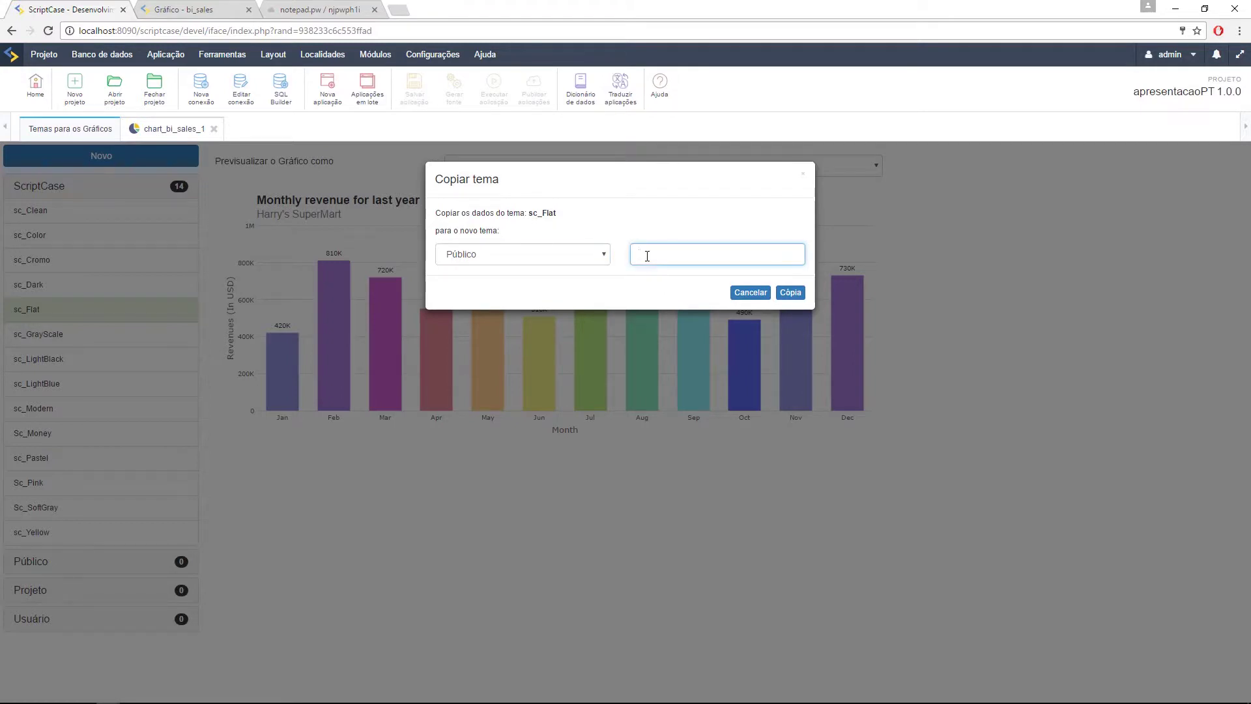
text(teste)
click(790, 292)
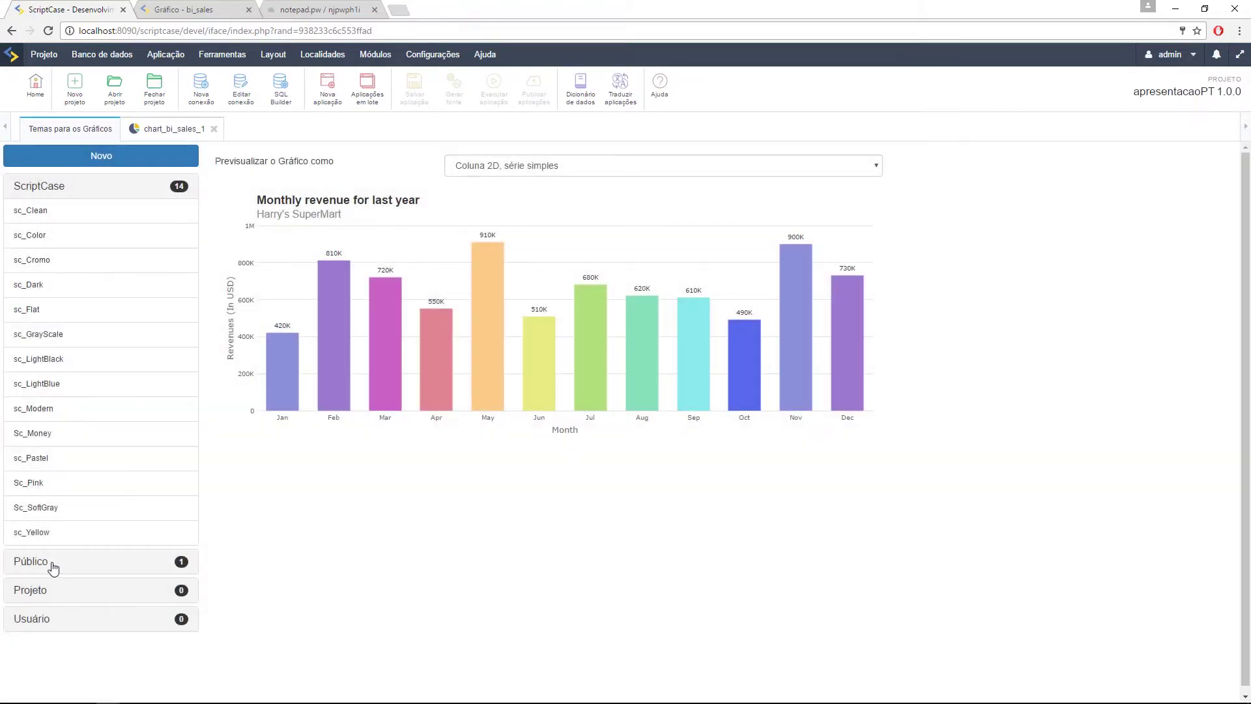
- Open the teste theme from the Público group for editing
click(50, 563)
mouse_move(57, 245)
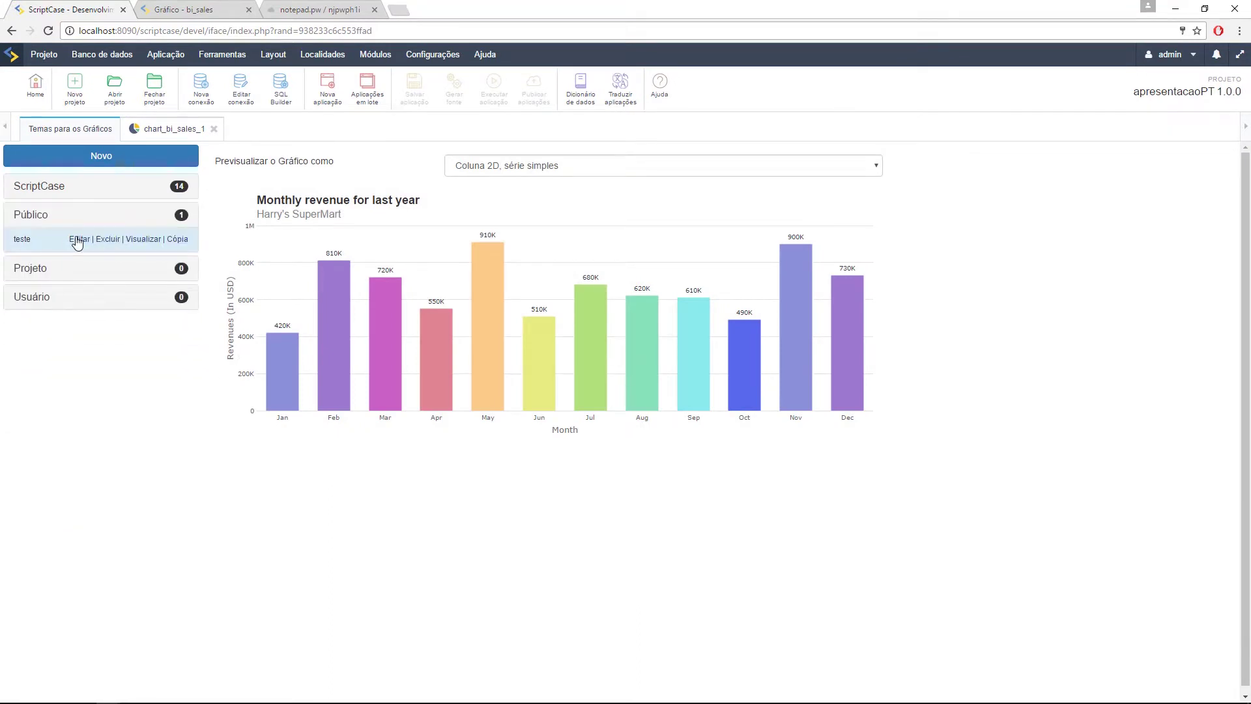
click(78, 239)
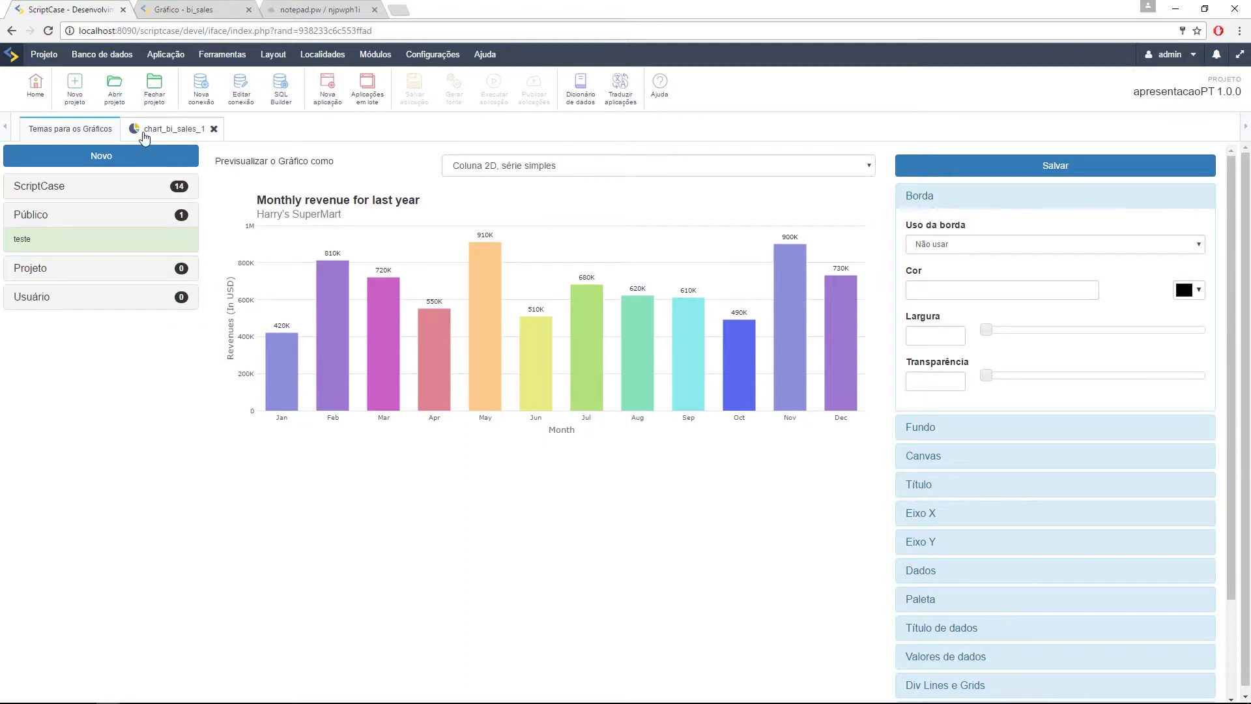
- In chart_bi_sales_1, review the Layout and Eventos items and the SC_VALUE options in Cabeçalho & Rodapé, keeping Data
click(141, 133)
click(34, 337)
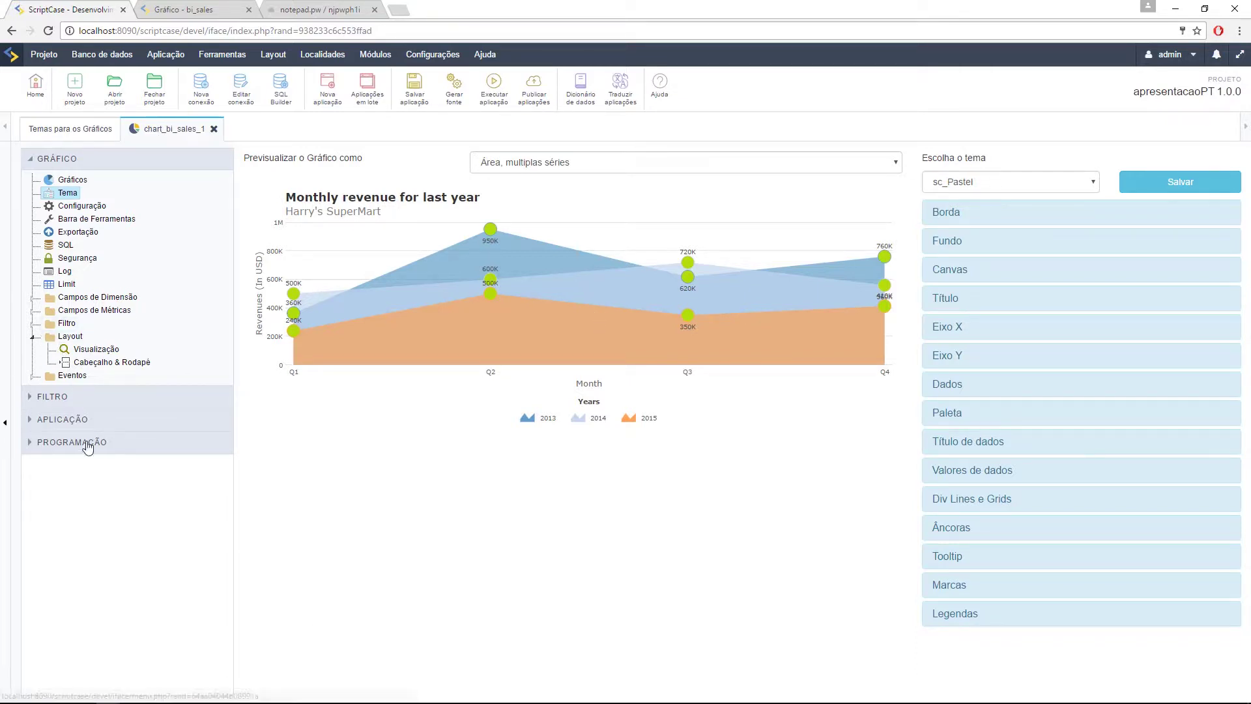
click(37, 378)
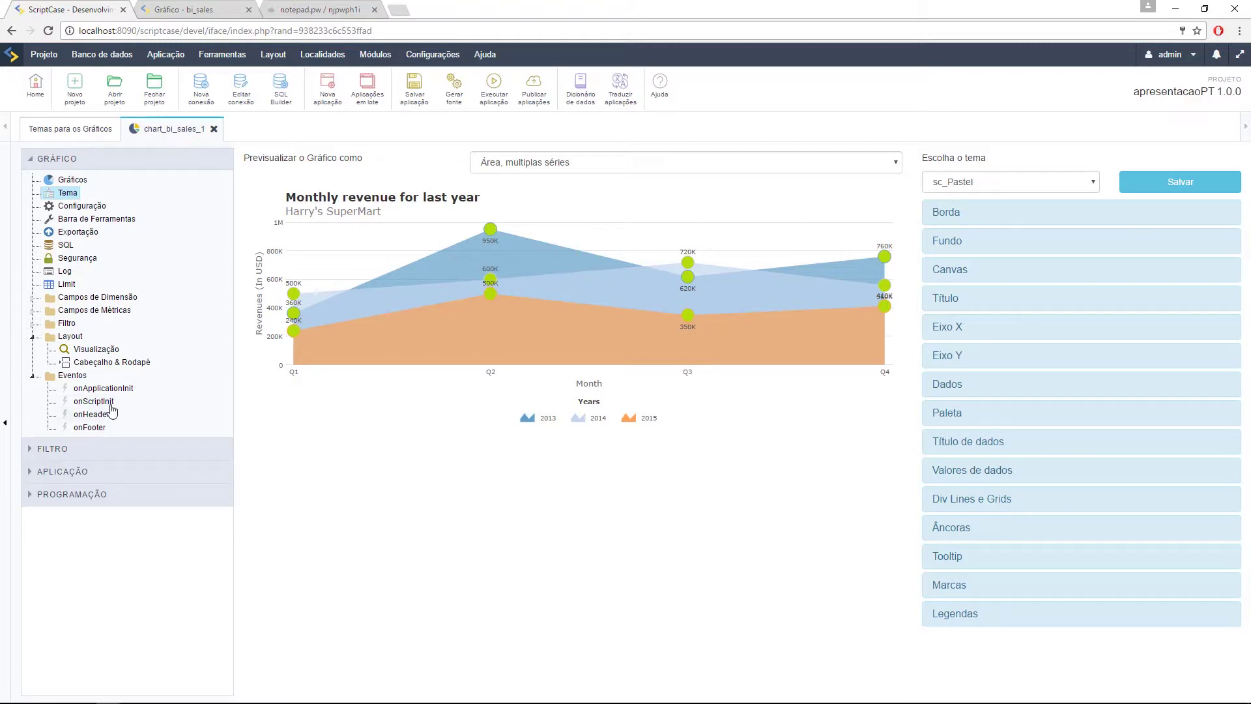
click(124, 367)
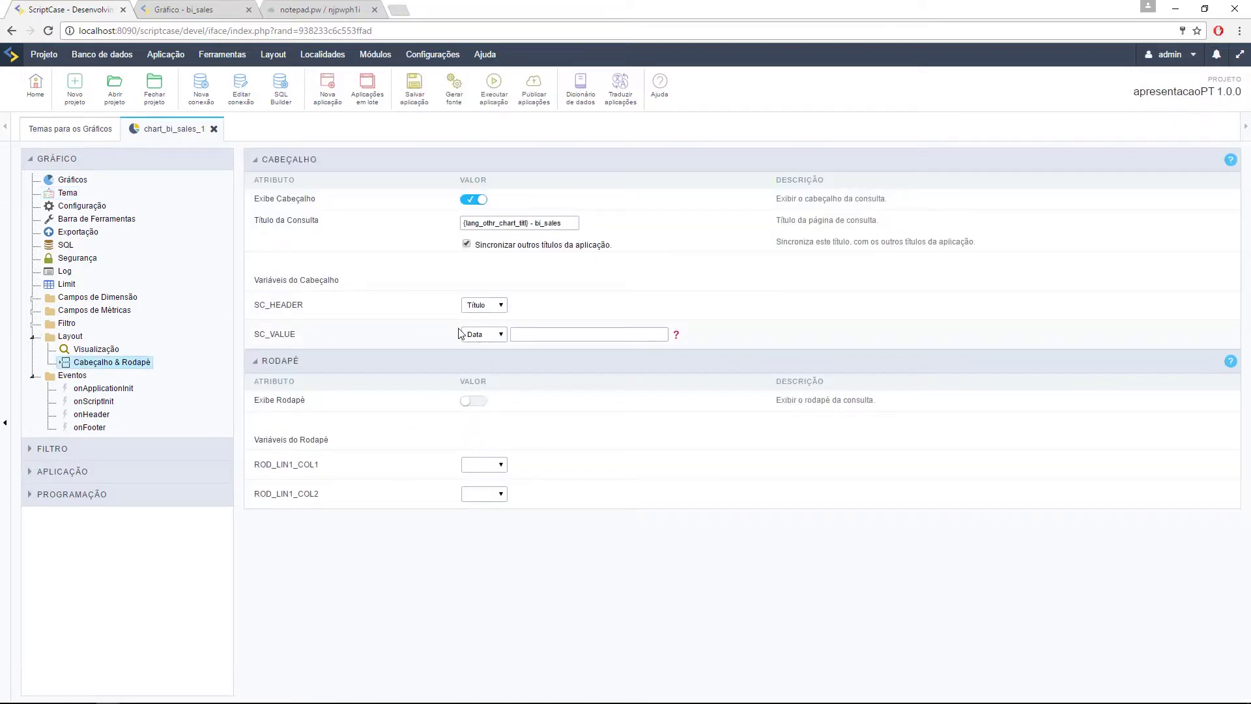
click(499, 333)
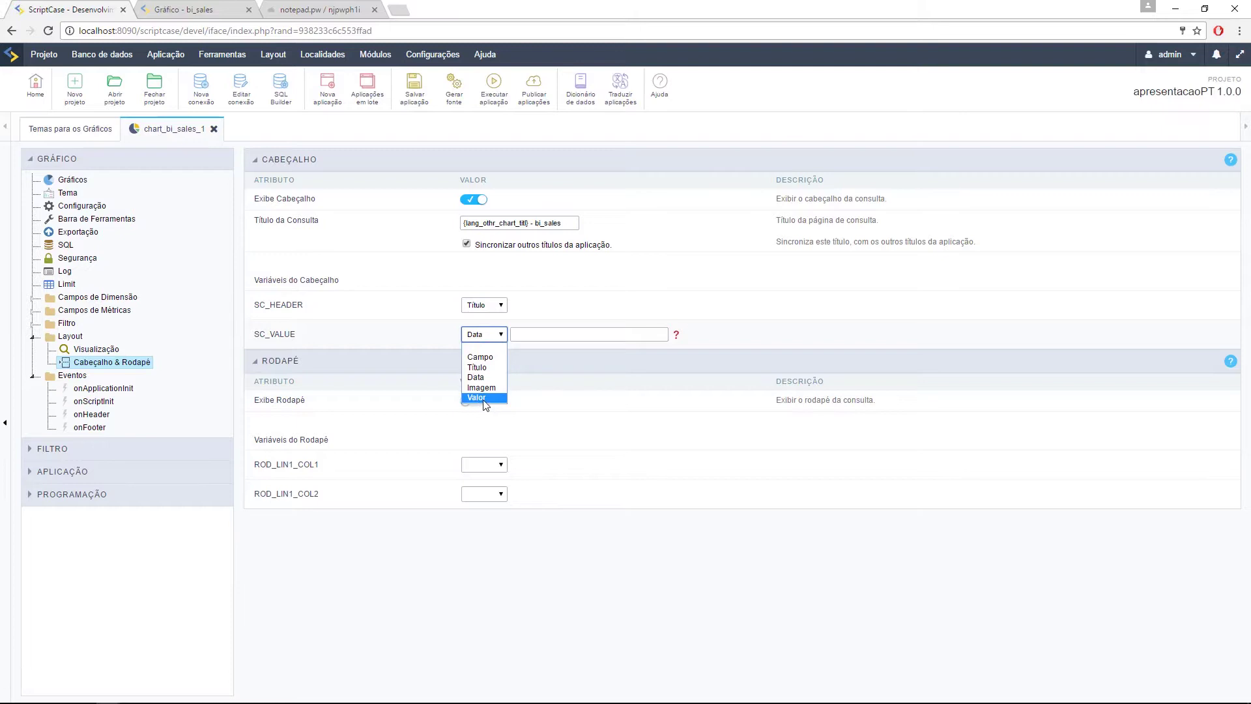
click(756, 310)
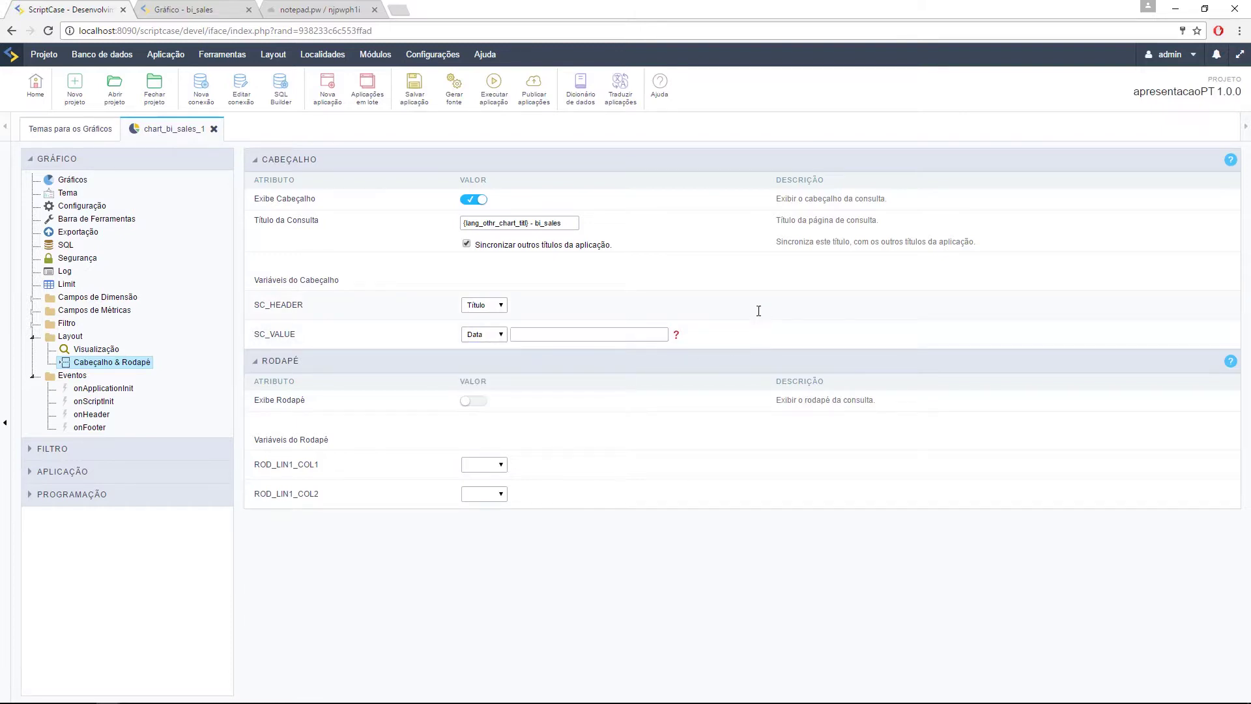
- Examine the static filter settings in the chart configuration and expand the Filtro folder of the application
click(70, 179)
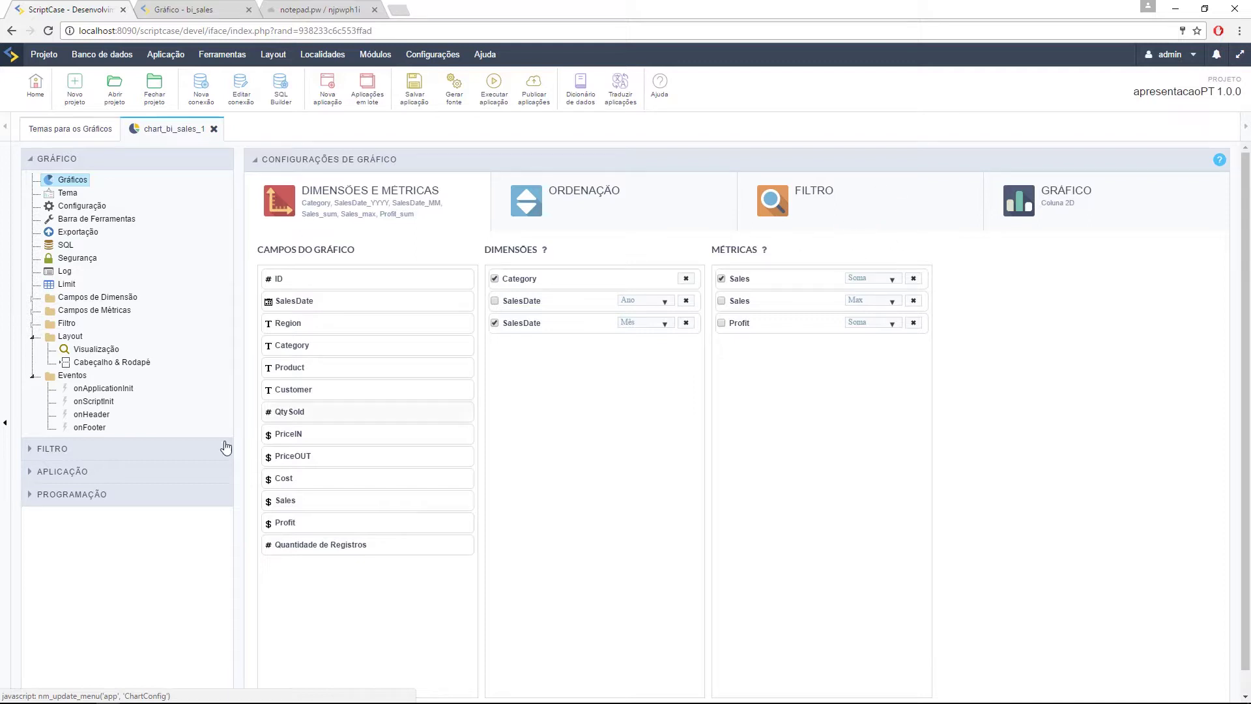
click(34, 324)
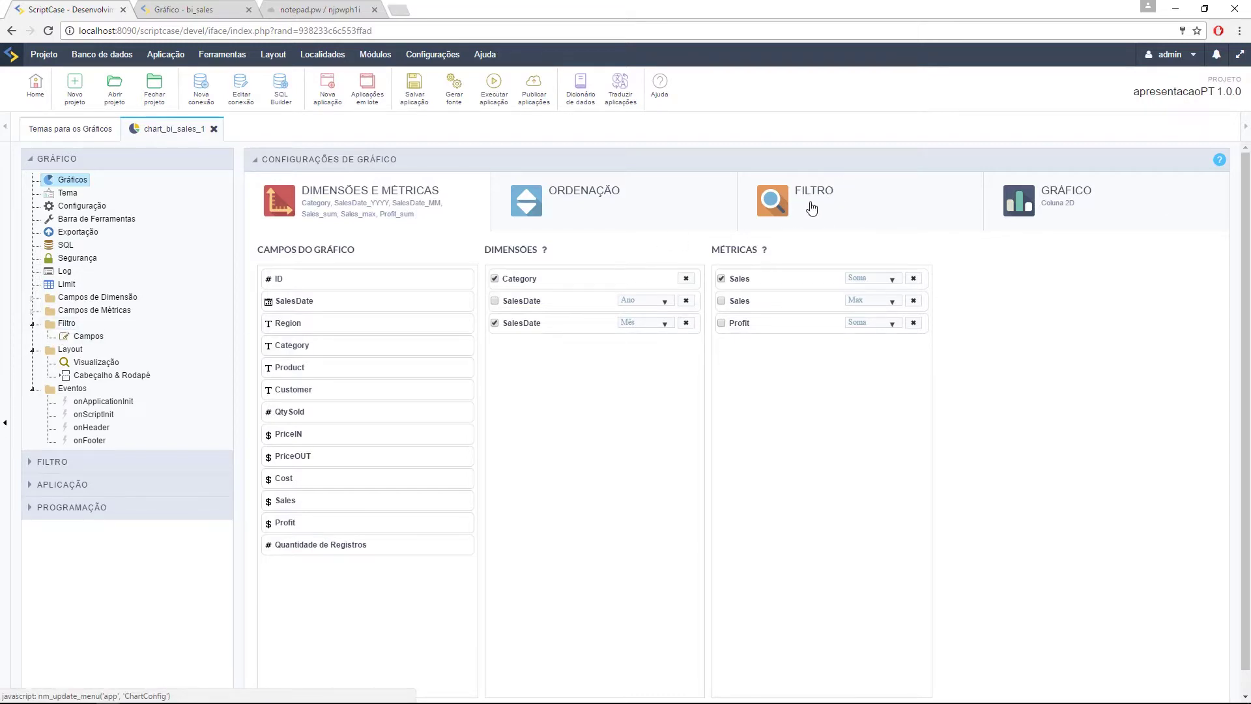
click(809, 210)
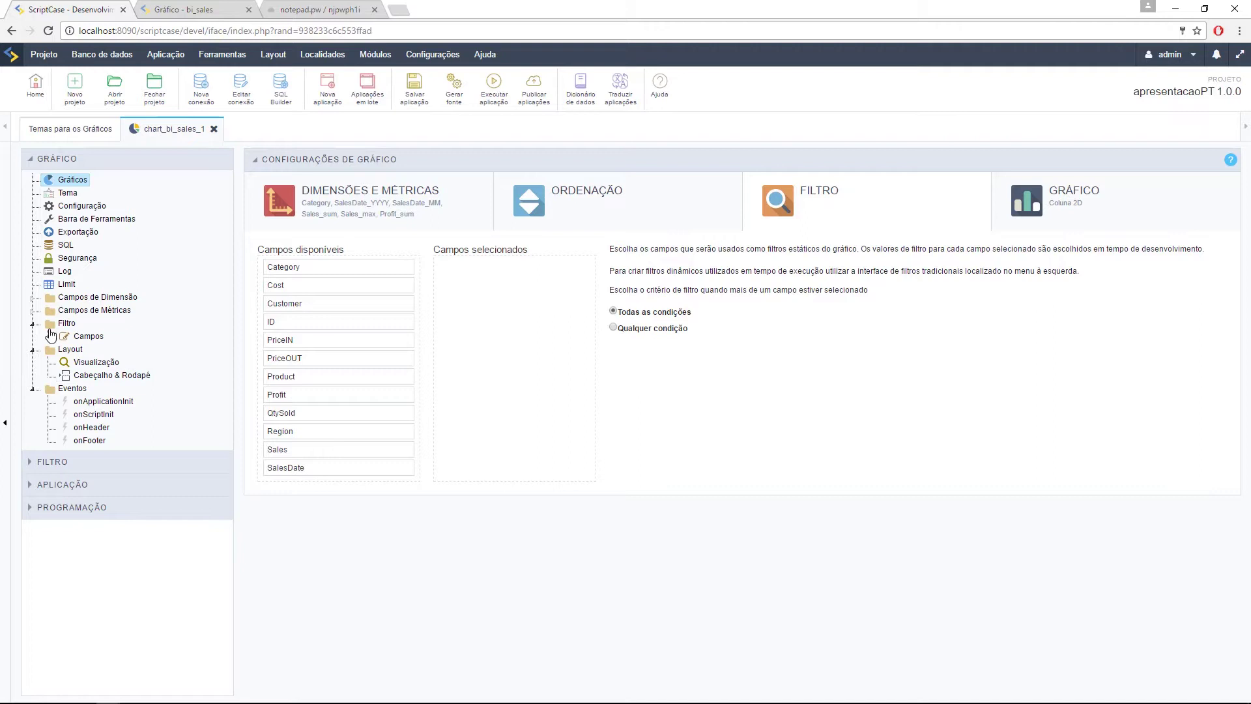
- Add the SalesDate, Region and Product fields to the chart's dynamic filter
click(86, 336)
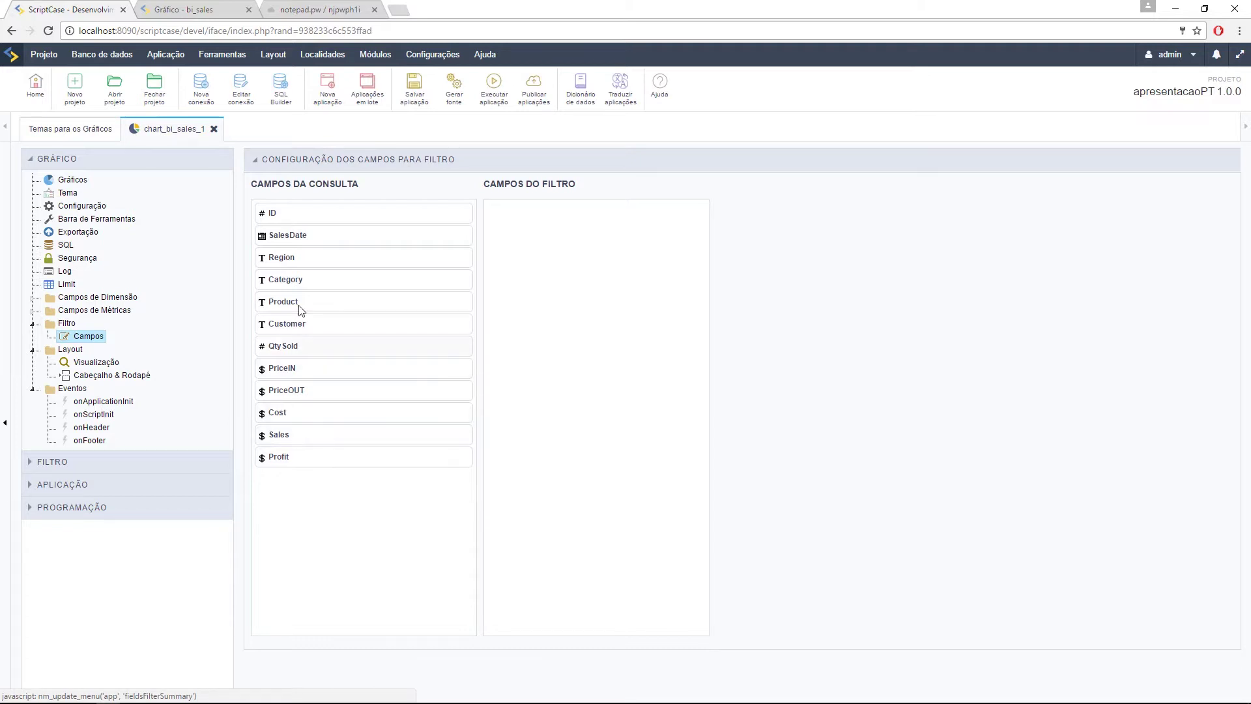
drag(329, 236, 511, 248)
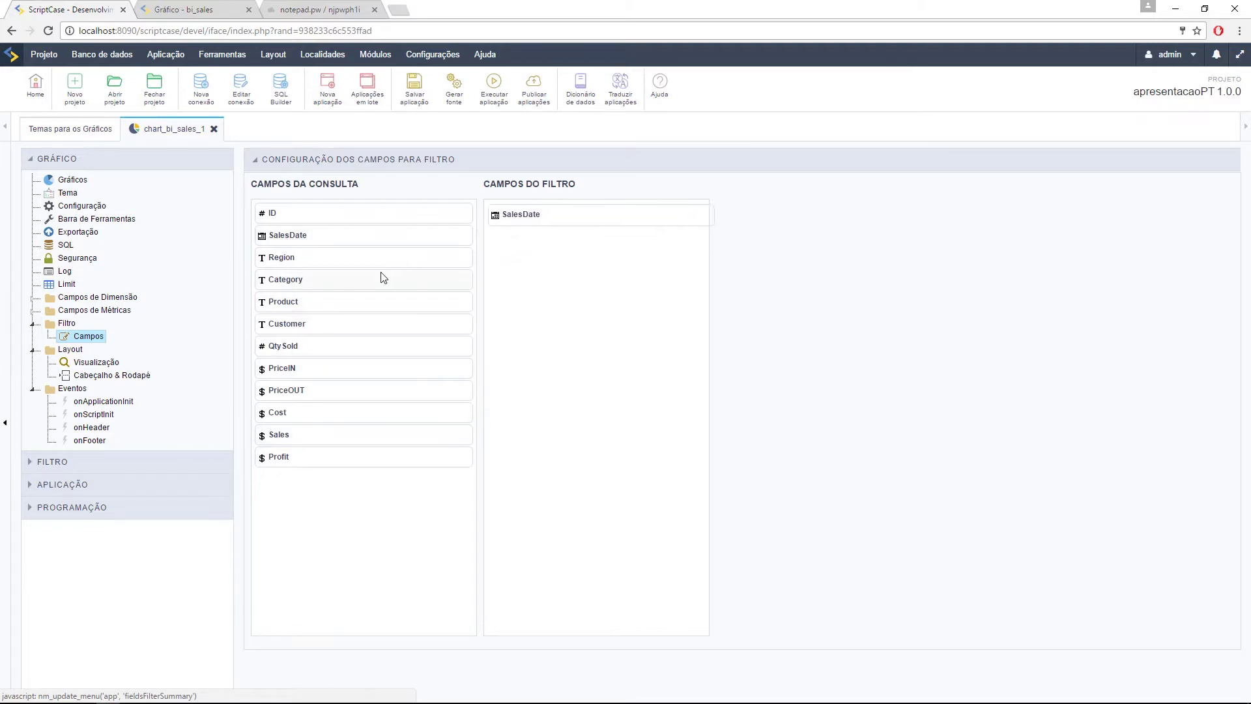
drag(366, 259, 541, 261)
drag(306, 304, 542, 315)
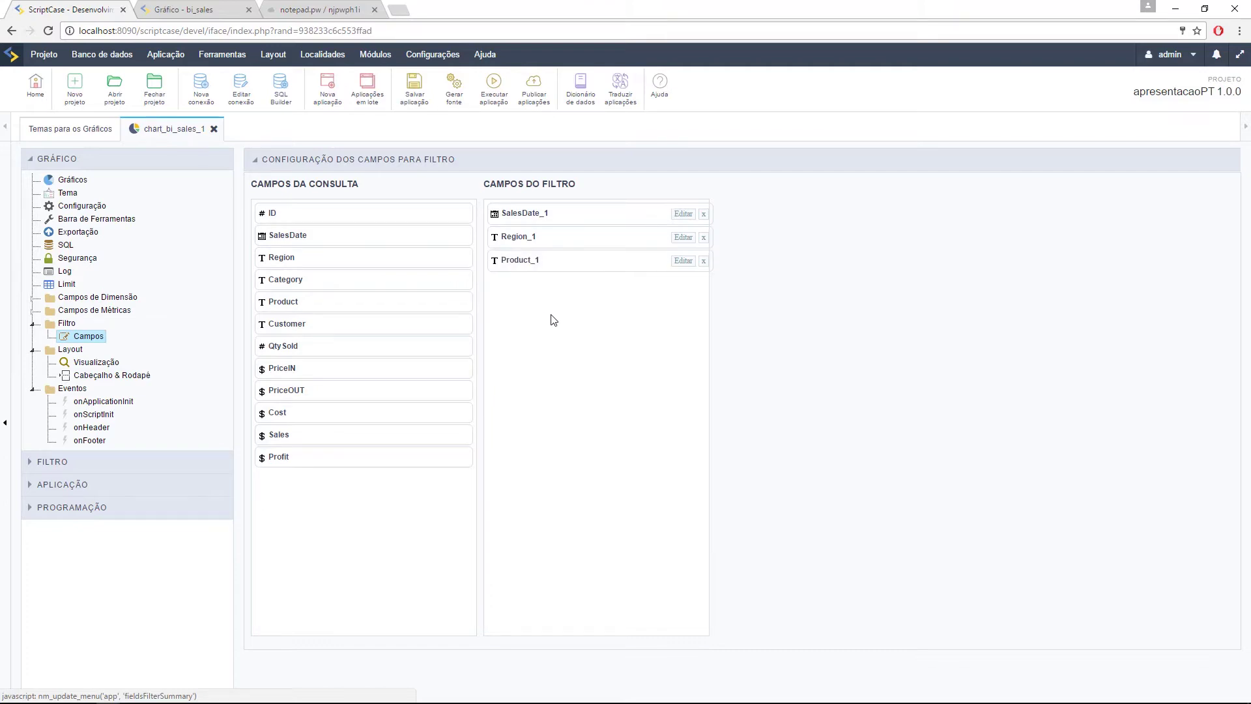
- Review the component types available for the SalesDate_1 filter field, leaving its configuration as it is
click(683, 214)
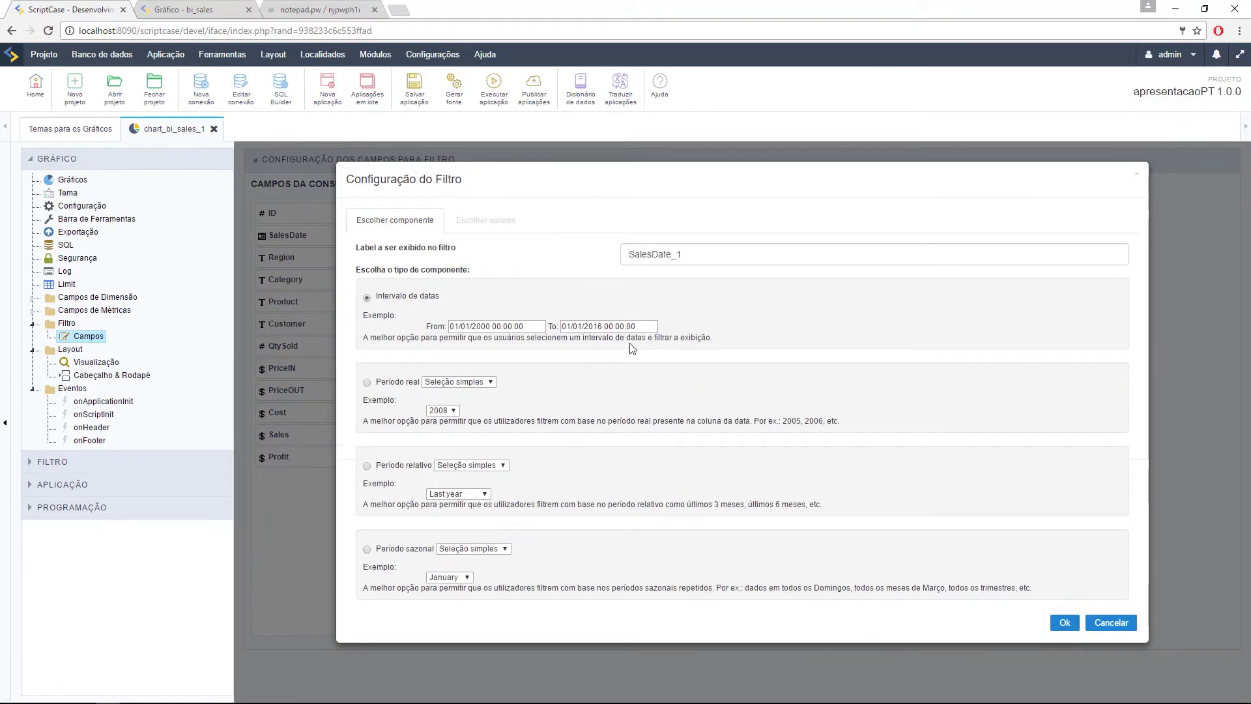
click(1101, 624)
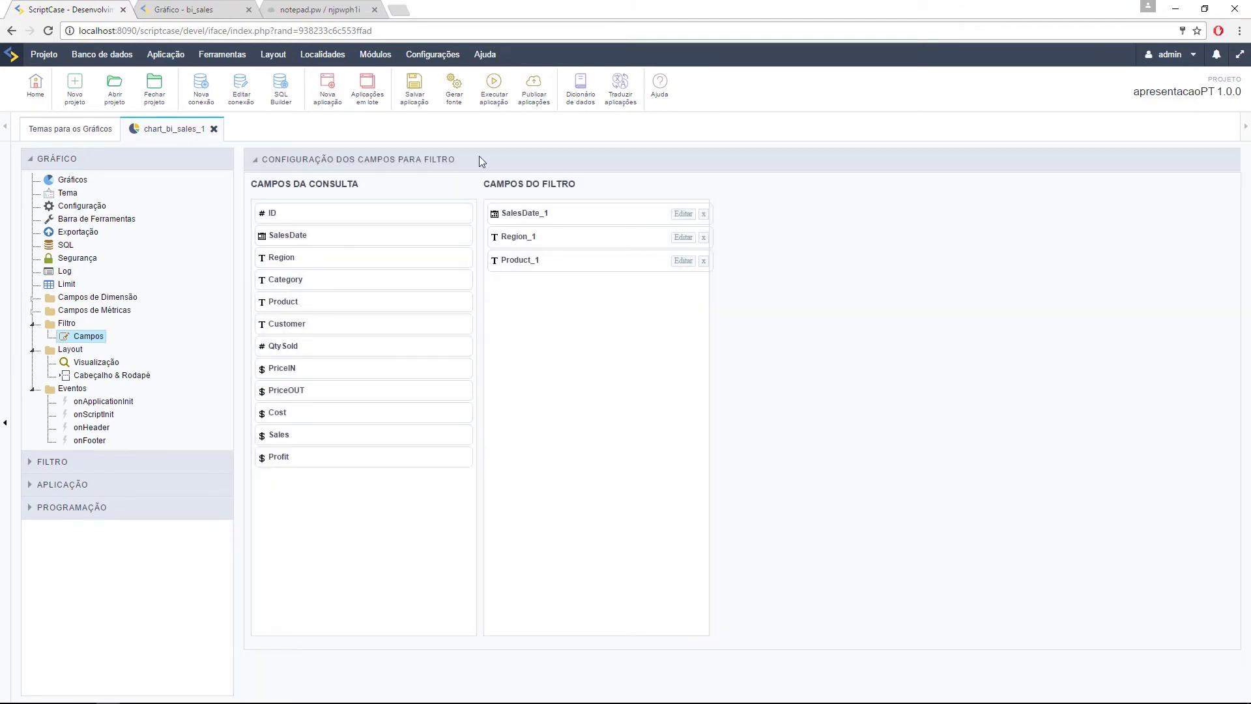
- Run the chart application and filter the generated bi_sales chart by the Central region in REGION_1
click(493, 86)
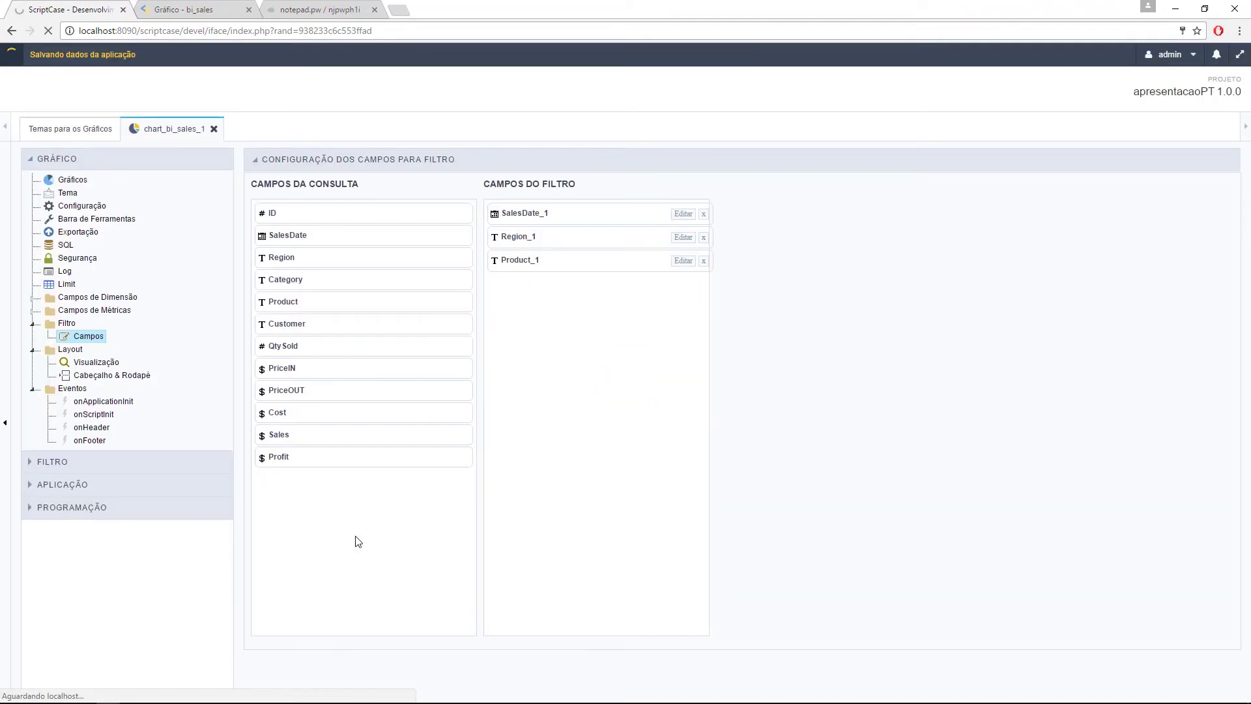
click(206, 12)
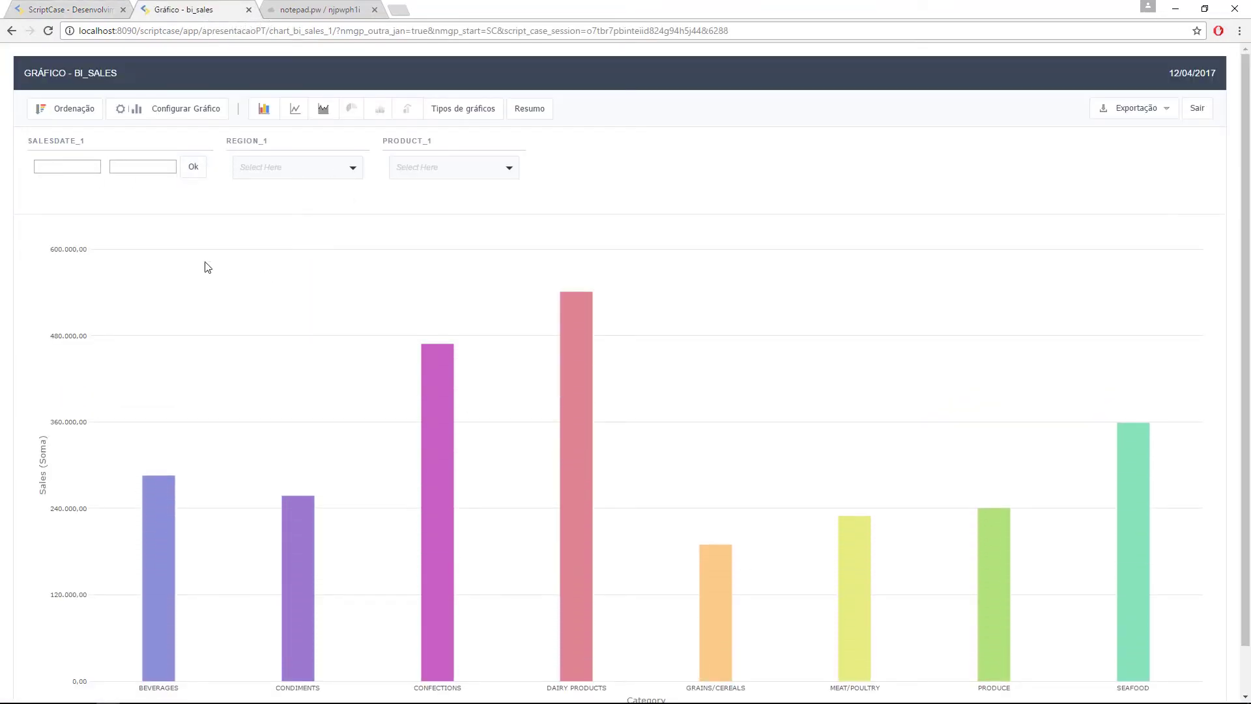
click(272, 171)
click(326, 188)
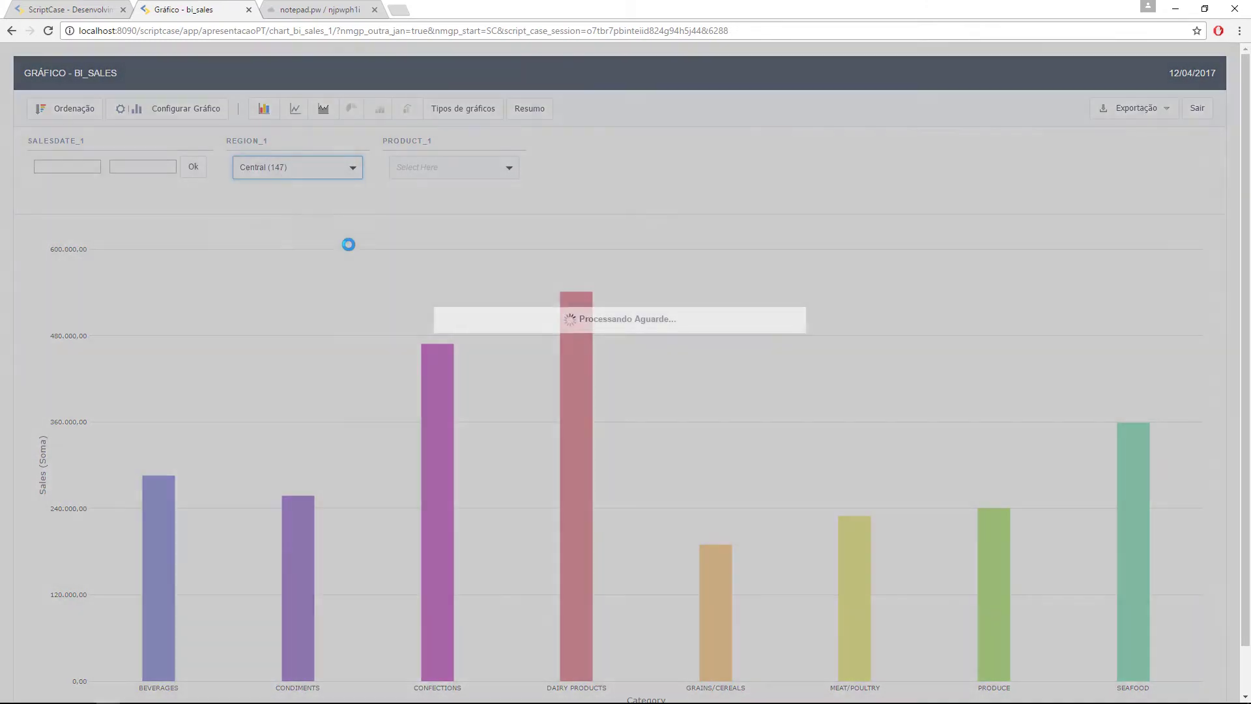
scroll(550, 443, down, 1)
scroll(274, 335, up, 1)
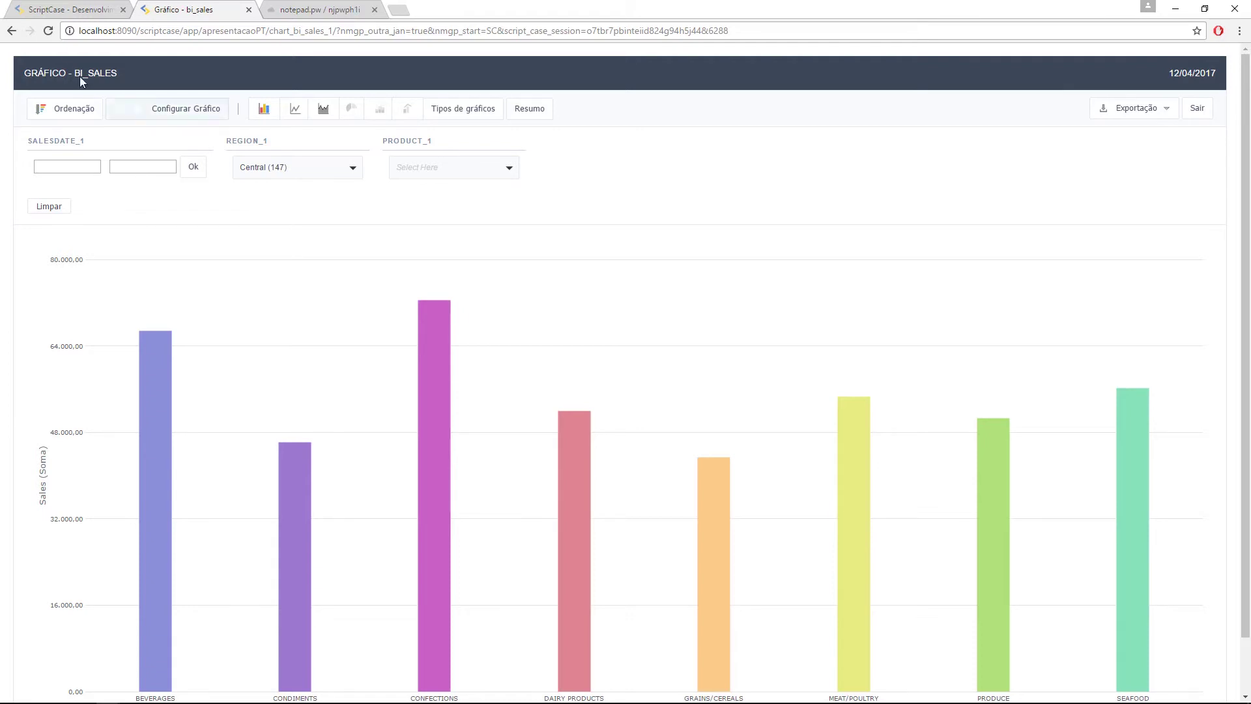
- Back in ScriptCase, review the chart's static filter settings and the Filtro dinâmico items in the application's separate FILTRO section
click(58, 9)
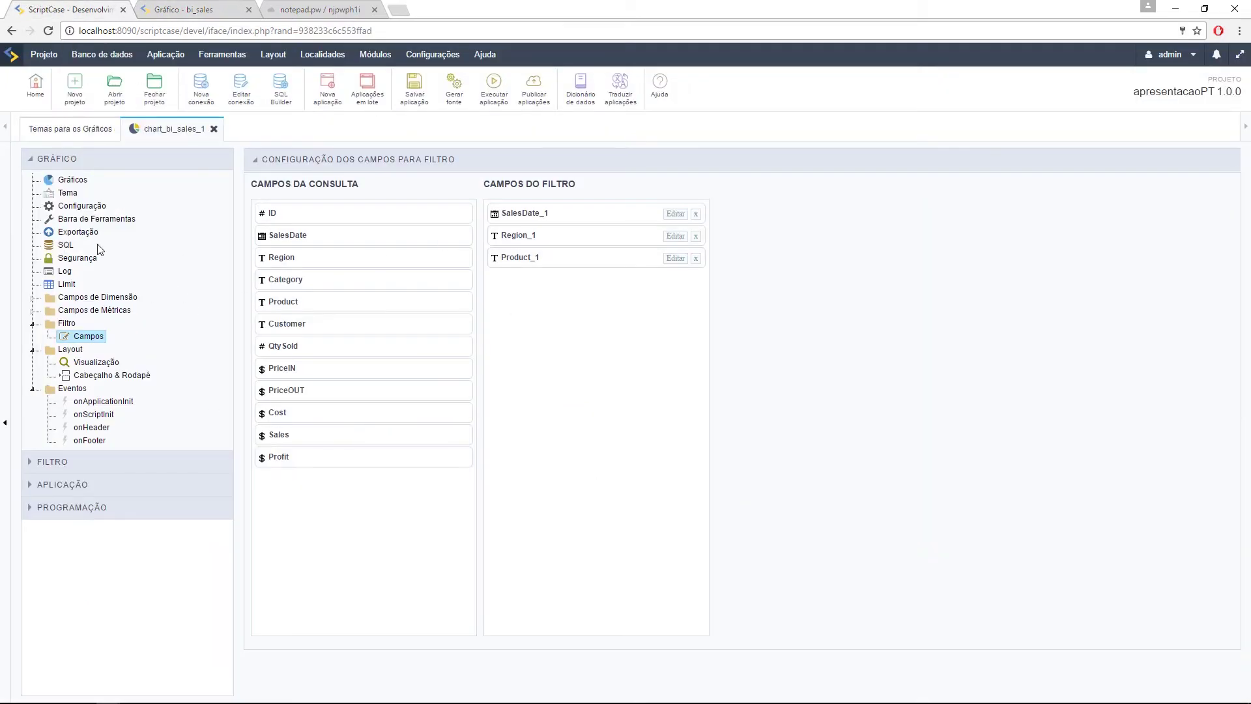
click(69, 180)
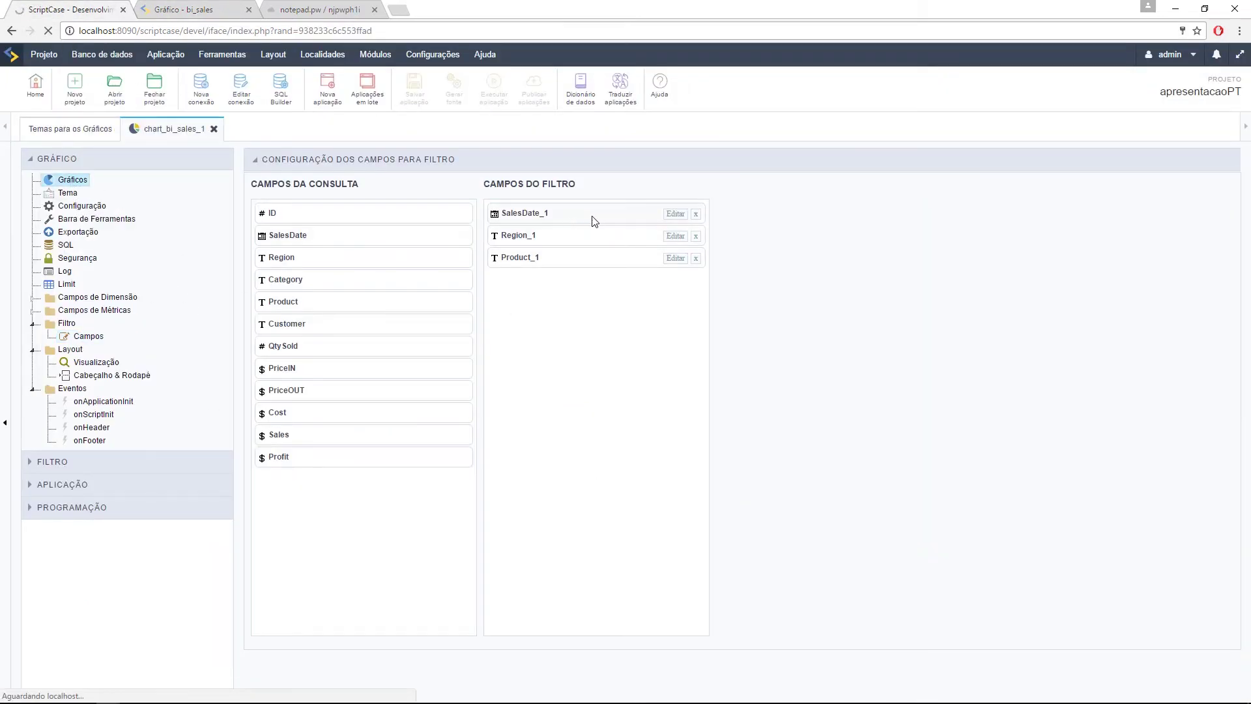
click(844, 209)
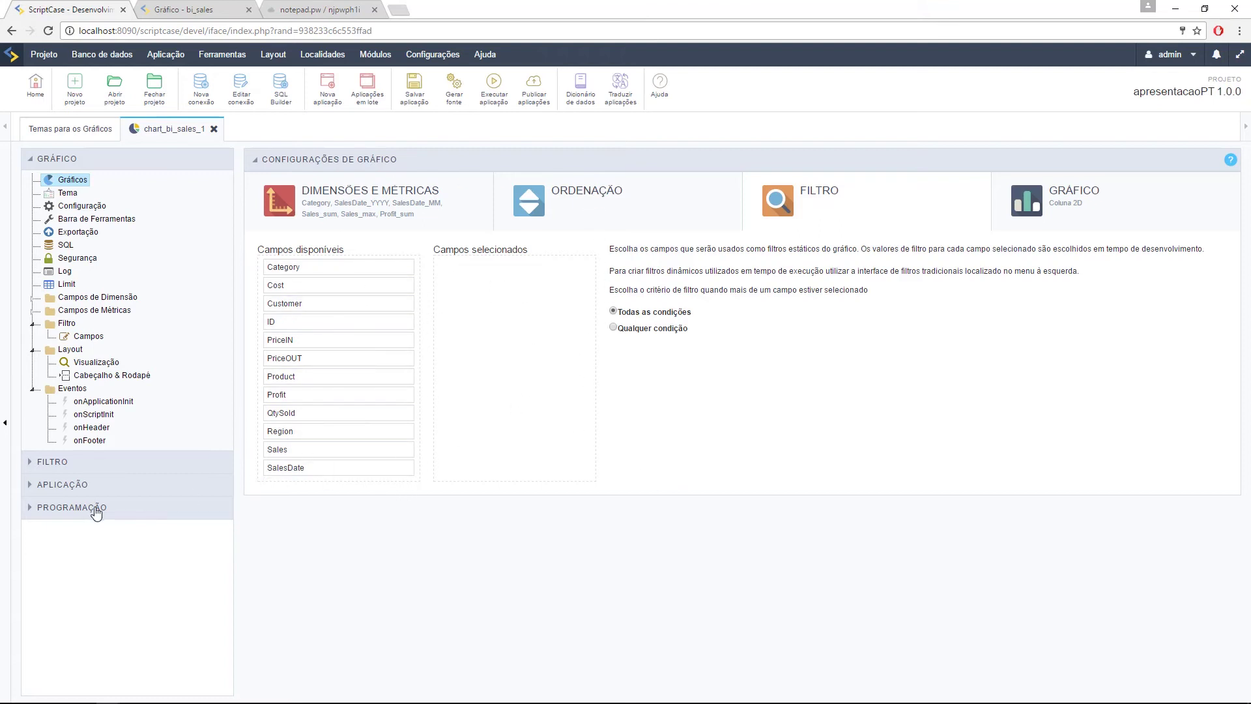
click(30, 462)
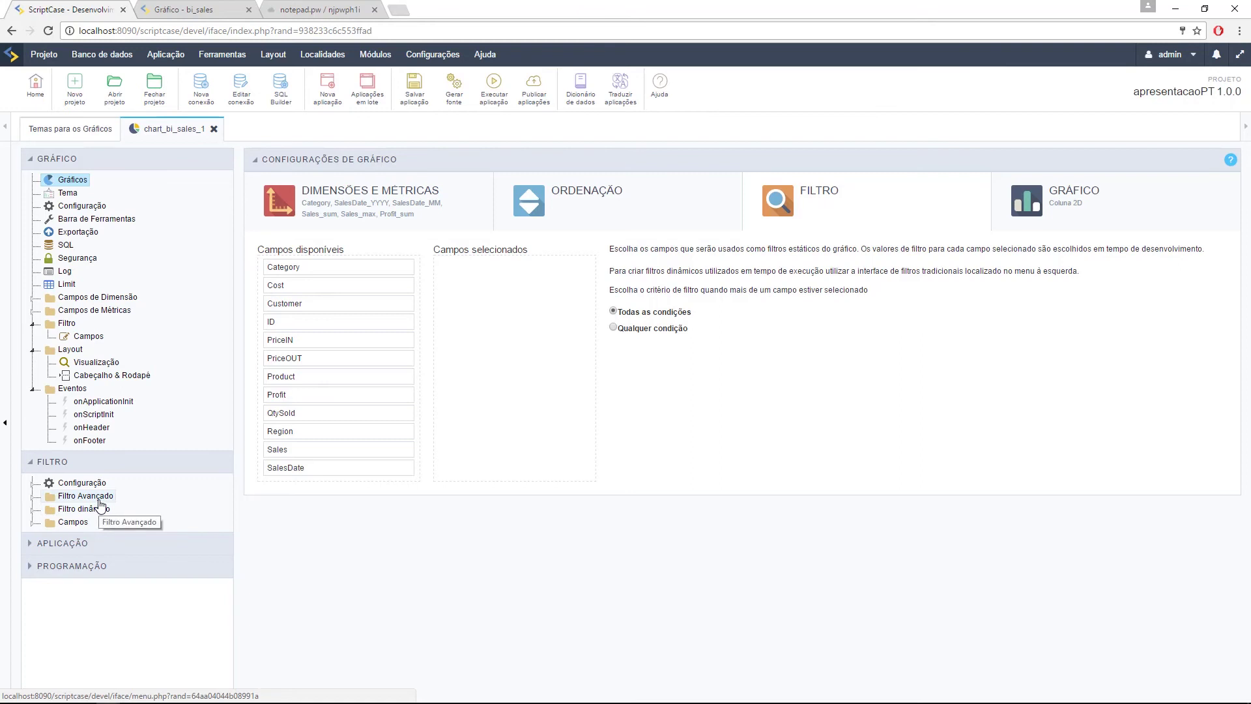
click(76, 513)
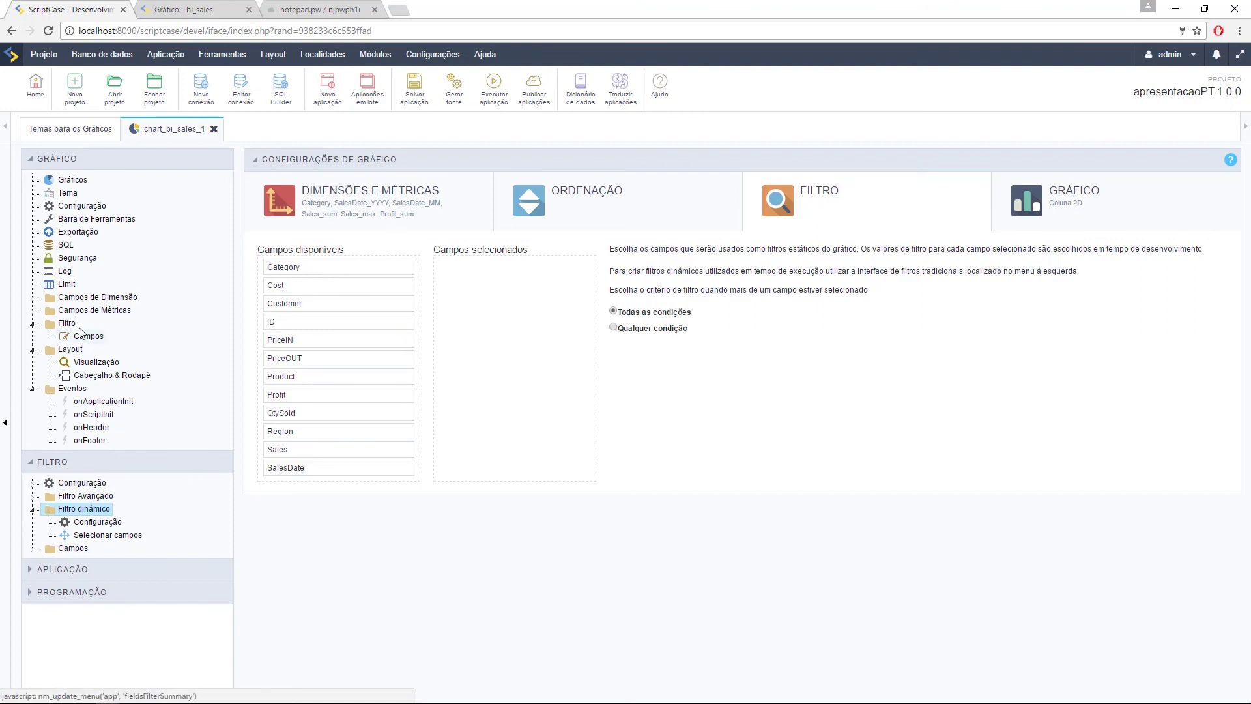
click(39, 463)
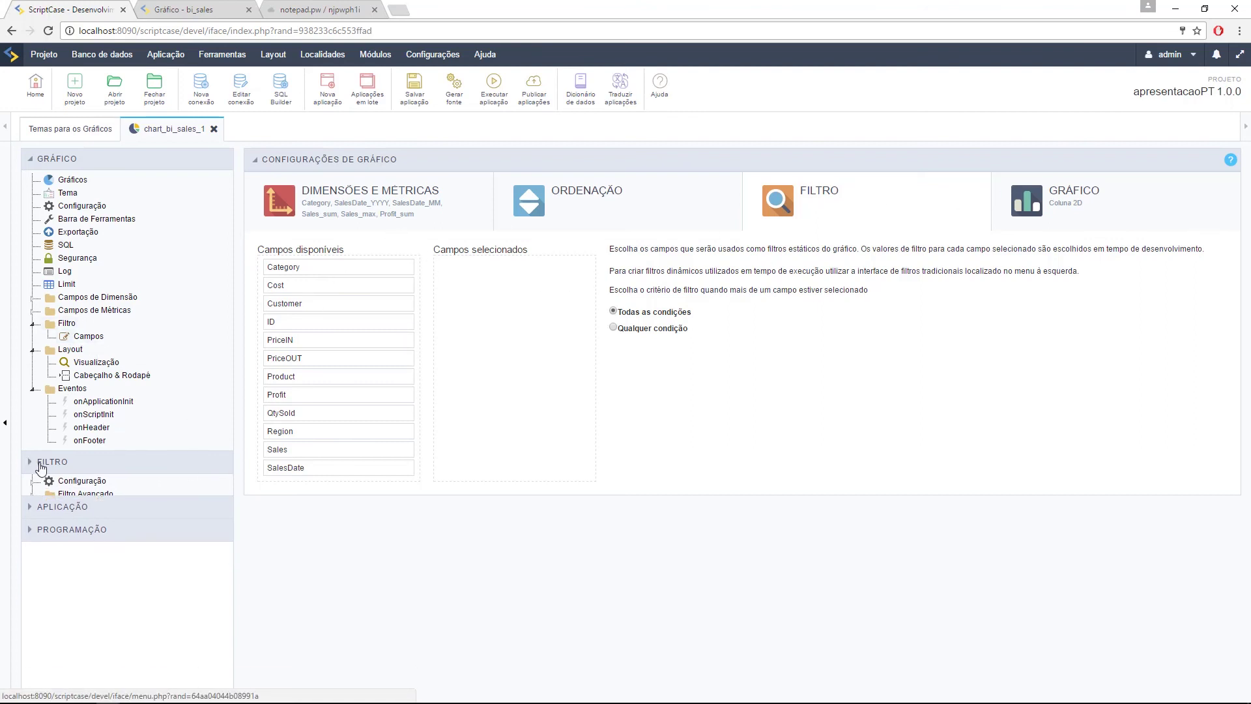